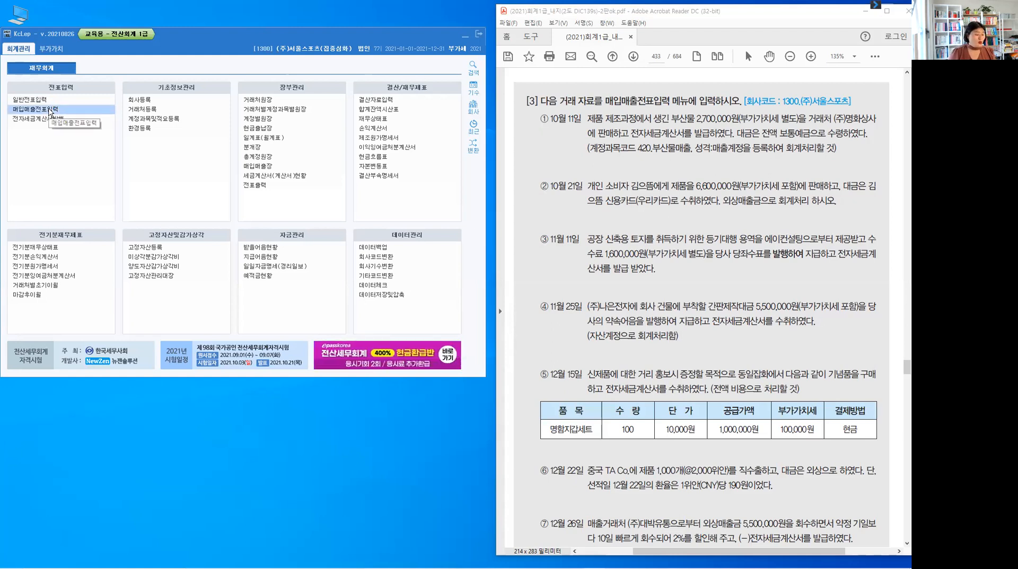
# Open the purchase and sales voucher entry (매입매출전표입력) and set the voucher date to October 11
pyautogui.click(50, 110)
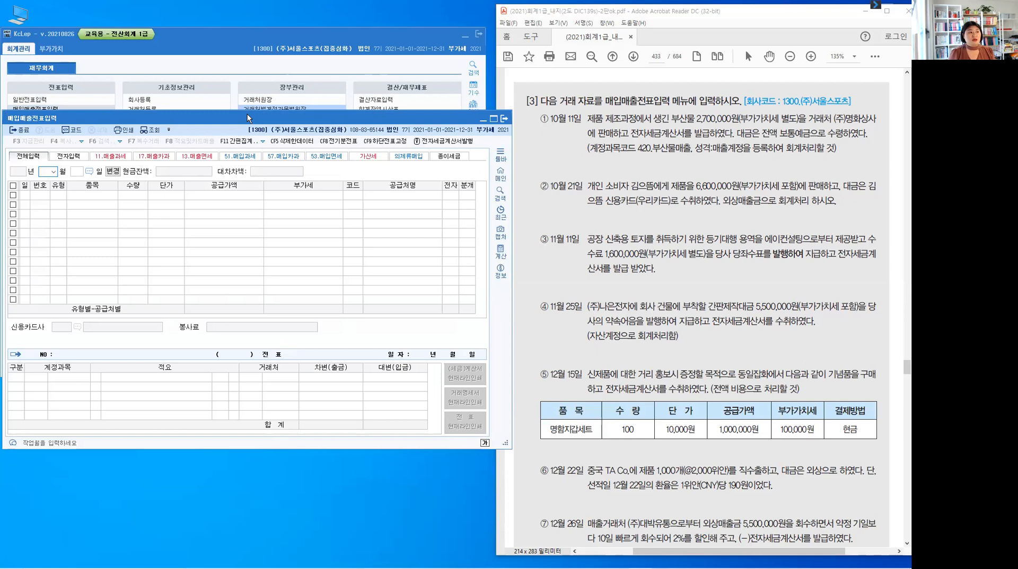
pyautogui.moveTo(247, 113); pyautogui.dragTo(246, 113)
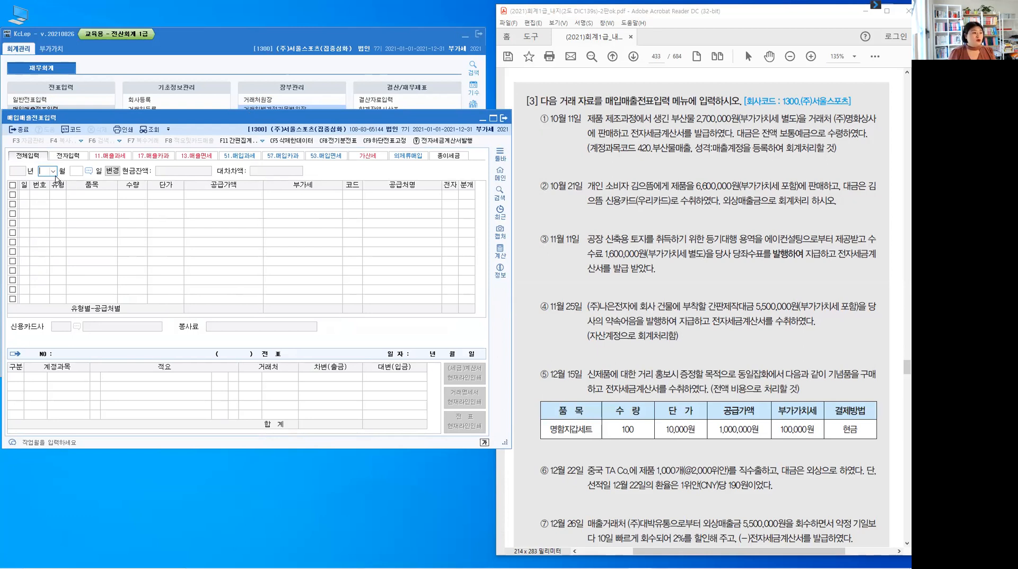
pyautogui.write('10')
pyautogui.write('1')
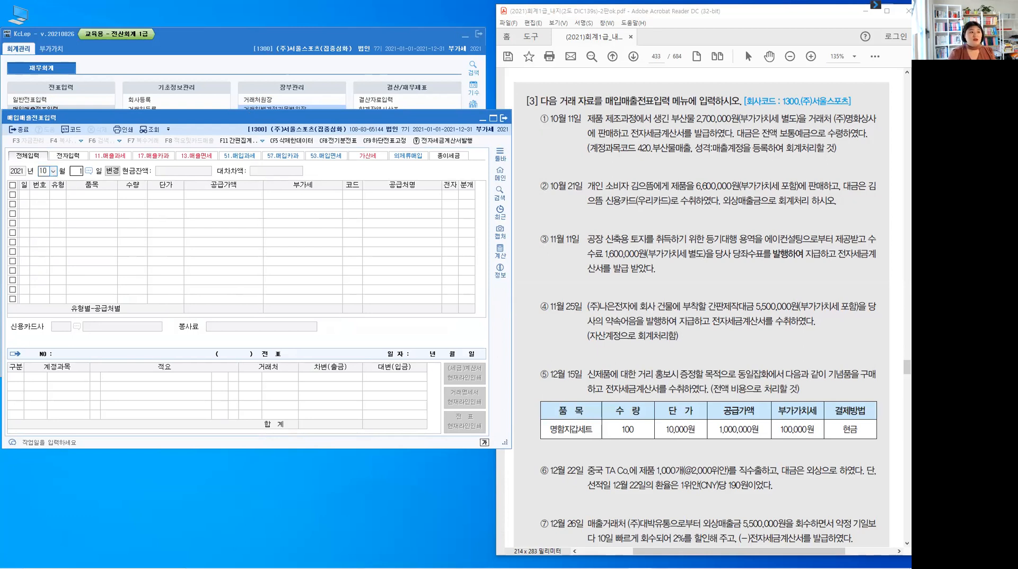
pyautogui.write('1')
pyautogui.press('Return')
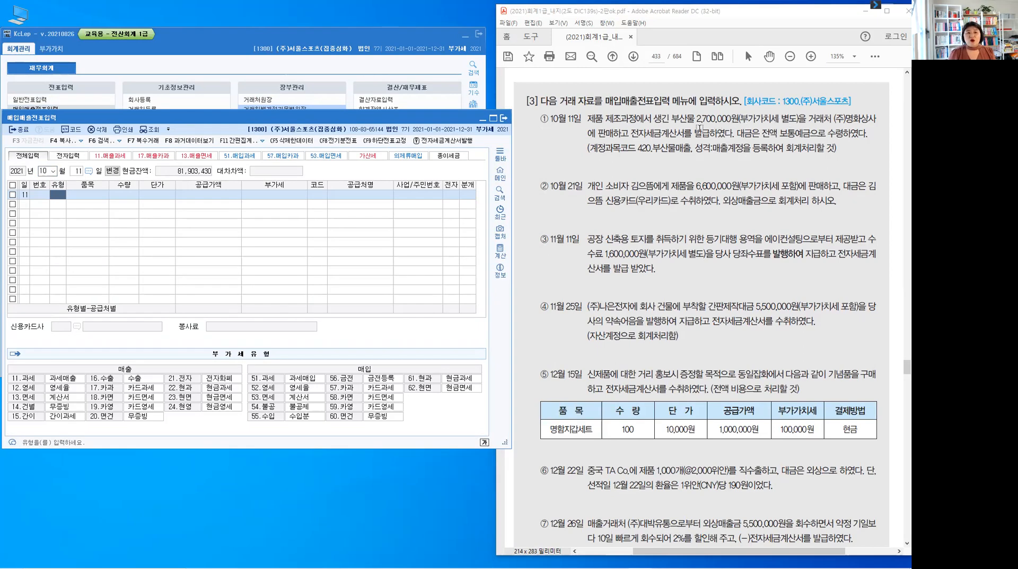
# Highlight "전자세금계산서를 발급하였다" in transaction ① of the PDF and handwrite "11.과세" in red beside it
pyautogui.press('ctrl')
pyautogui.moveTo(631, 134); pyautogui.dragTo(703, 134)
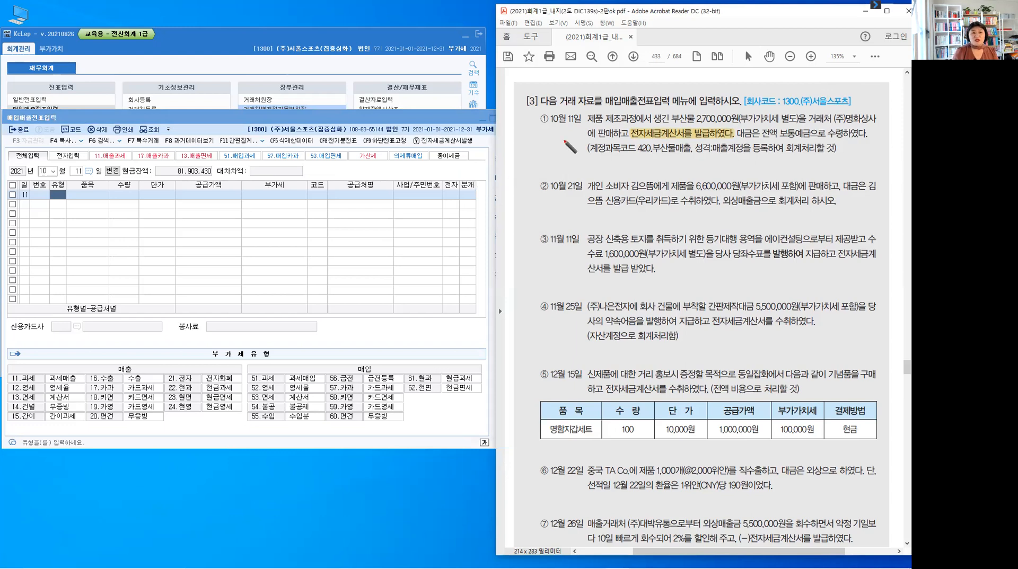
pyautogui.moveTo(538, 128)
pyautogui.mouseDown()
pyautogui.moveTo(537, 140)
pyautogui.moveTo(564, 130)
pyautogui.moveTo(555, 139)
pyautogui.mouseUp()
pyautogui.click(547, 138)
pyautogui.moveTo(560, 130); pyautogui.dragTo(566, 139)
pyautogui.moveTo(567, 127)
pyautogui.mouseDown()
pyautogui.moveTo(568, 143)
pyautogui.moveTo(576, 135)
pyautogui.mouseUp()
pyautogui.moveTo(576, 131); pyautogui.dragTo(578, 143)
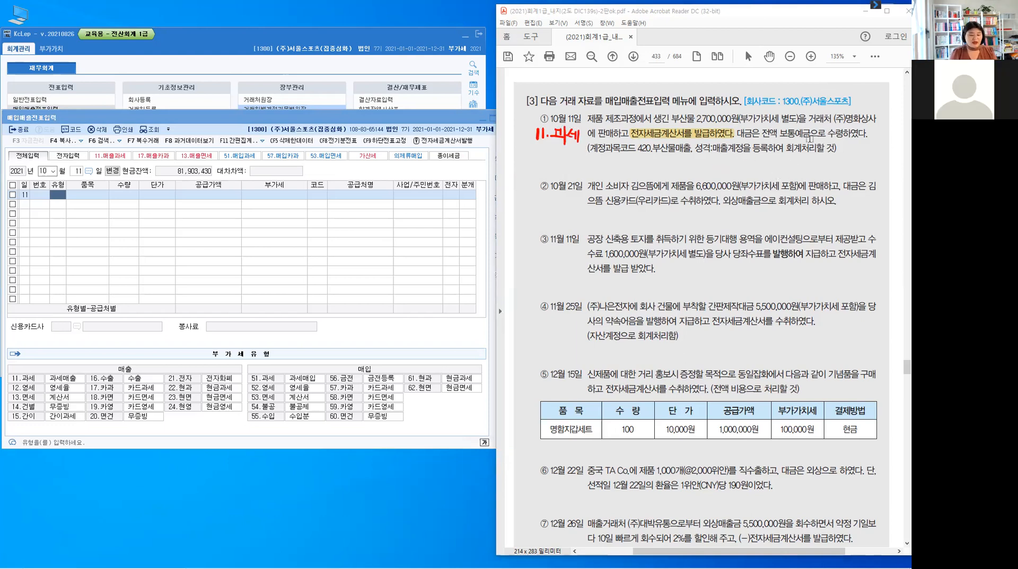
# Highlight "보통예금으로", "420.부산물매출" and "성격:매출" in the text of transaction ①
pyautogui.moveTo(778, 134); pyautogui.dragTo(826, 134)
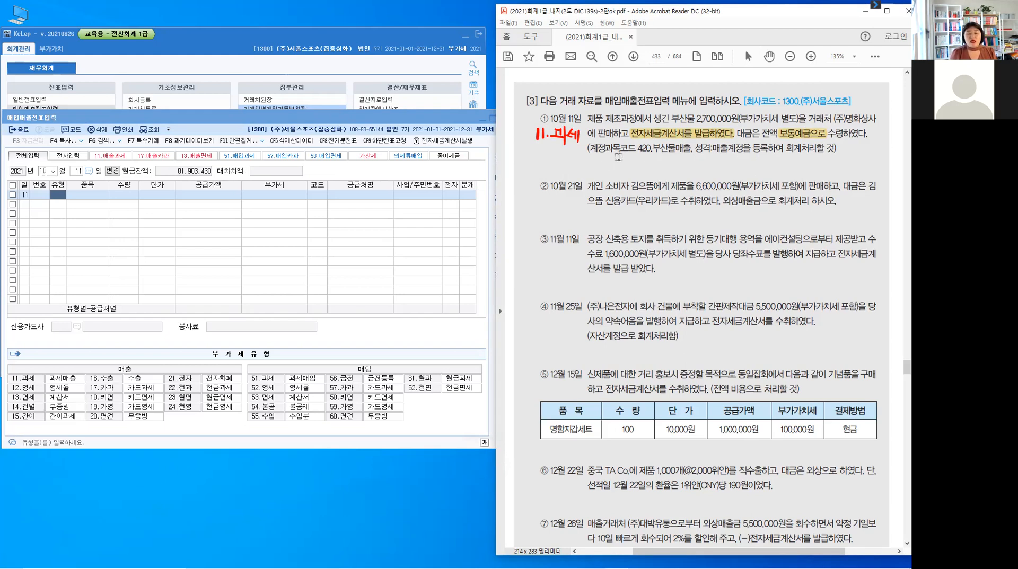
pyautogui.moveTo(640, 148)
pyautogui.mouseDown()
pyautogui.moveTo(685, 150)
pyautogui.moveTo(688, 164)
pyautogui.moveTo(737, 151)
pyautogui.mouseUp()
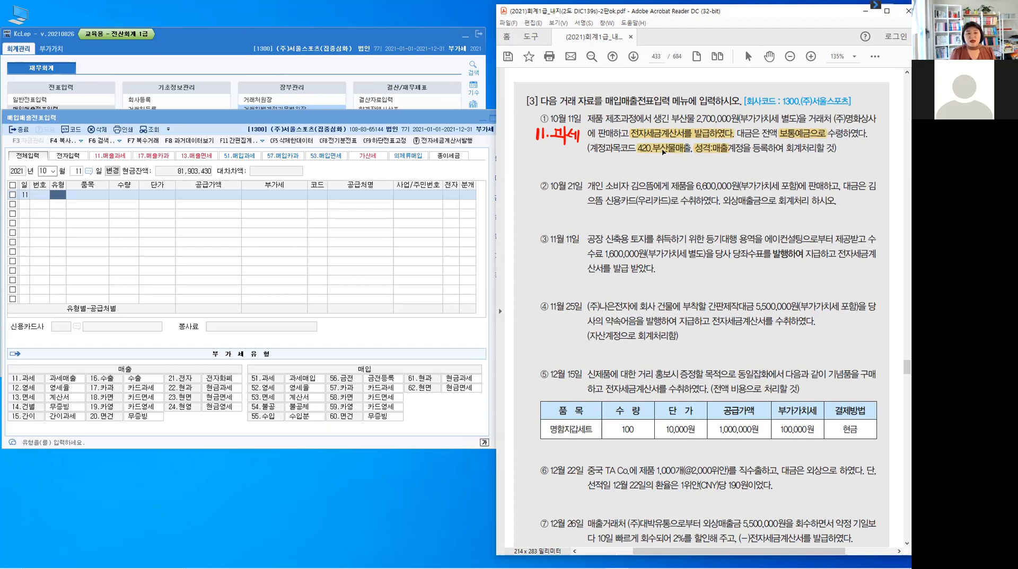
pyautogui.press('ctrl')
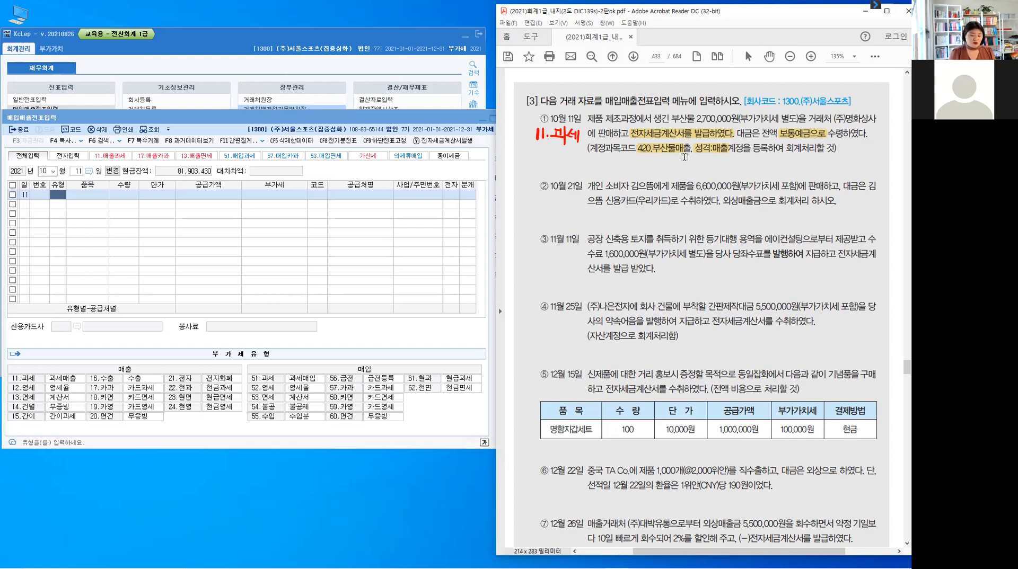
pyautogui.hotkey('alt', '1')
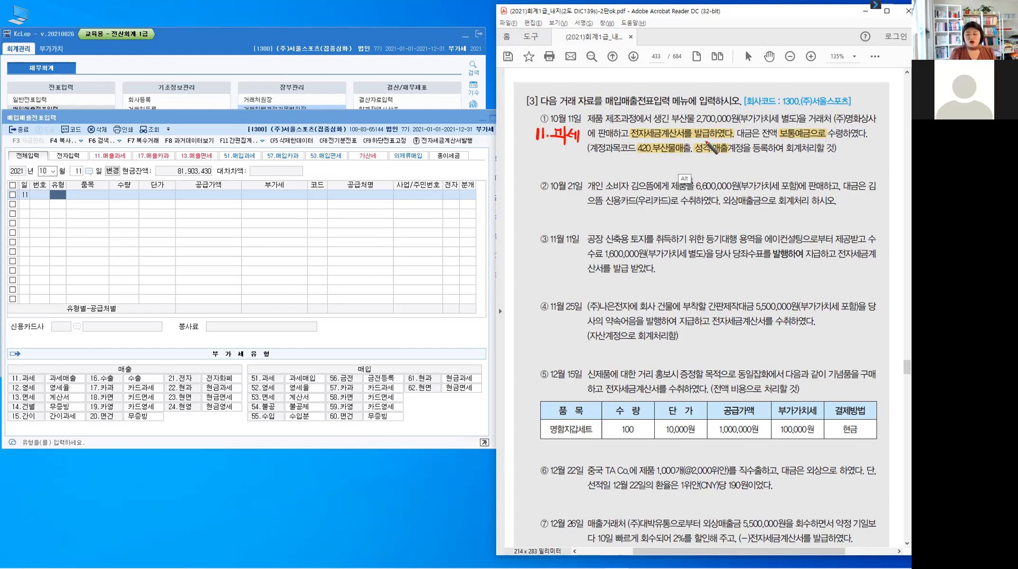
pyautogui.press('Escape')
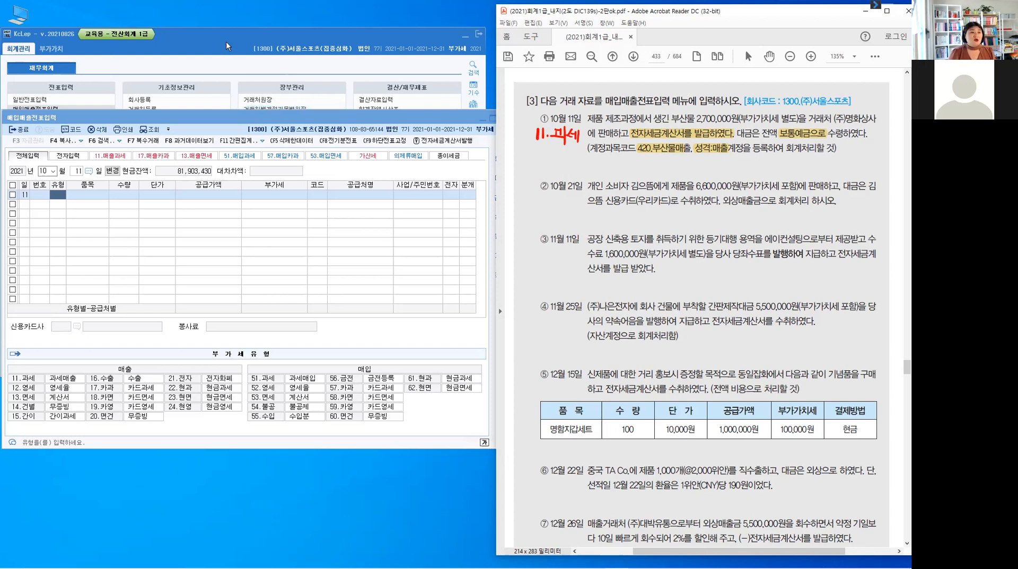
# Open the account title registration (계정과목및적요등록) from the main window and go to account code 420
pyautogui.press('Escape')
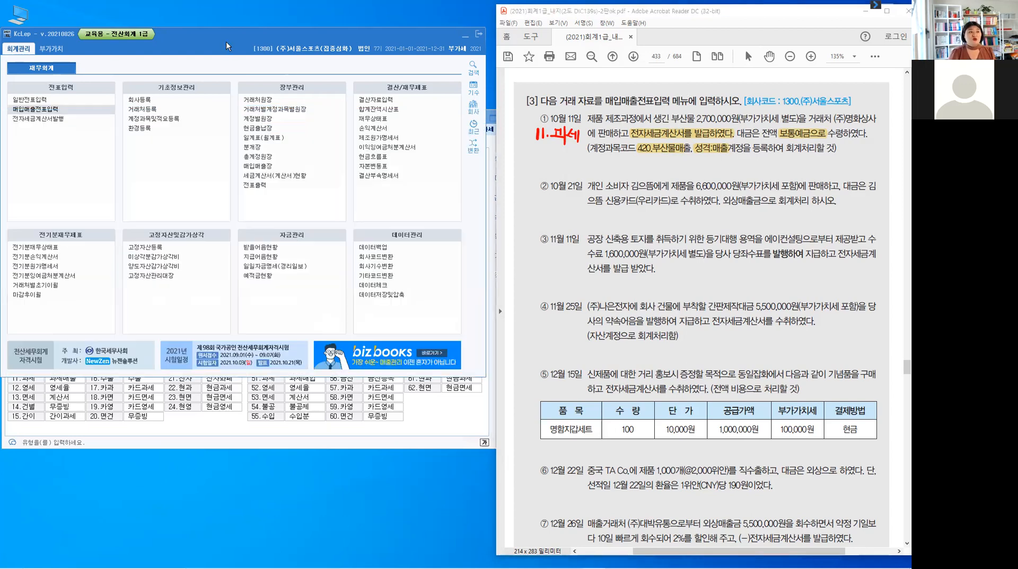
pyautogui.click(159, 123)
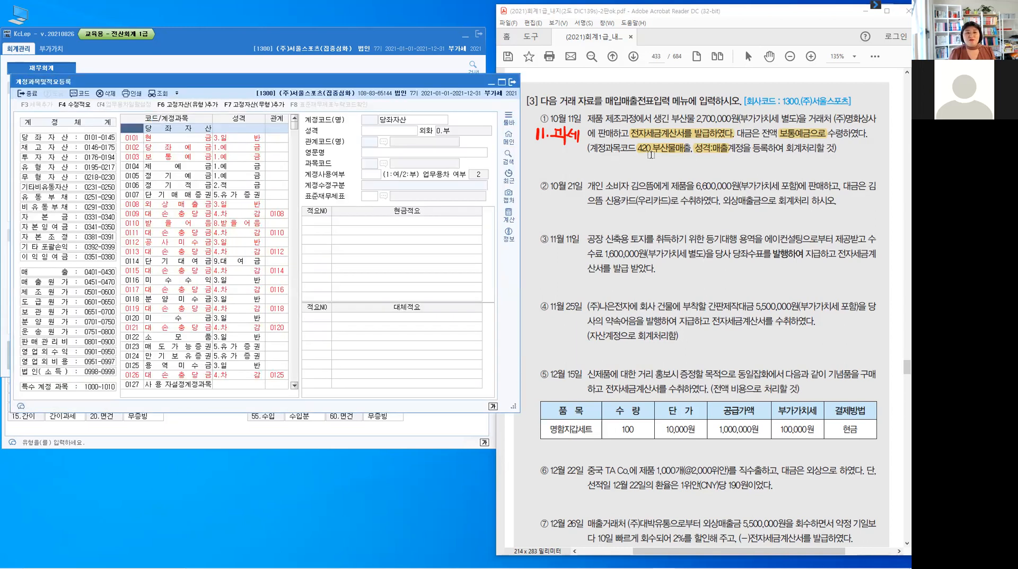
pyautogui.click(131, 139)
pyautogui.write('420')
pyautogui.press('Return')
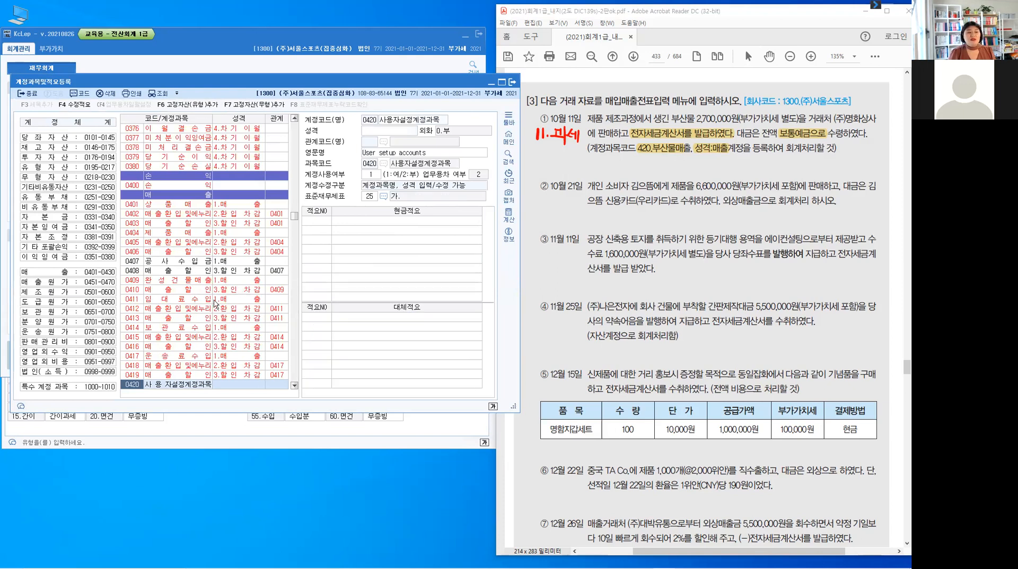
pyautogui.scroll(-1, 212, 325)
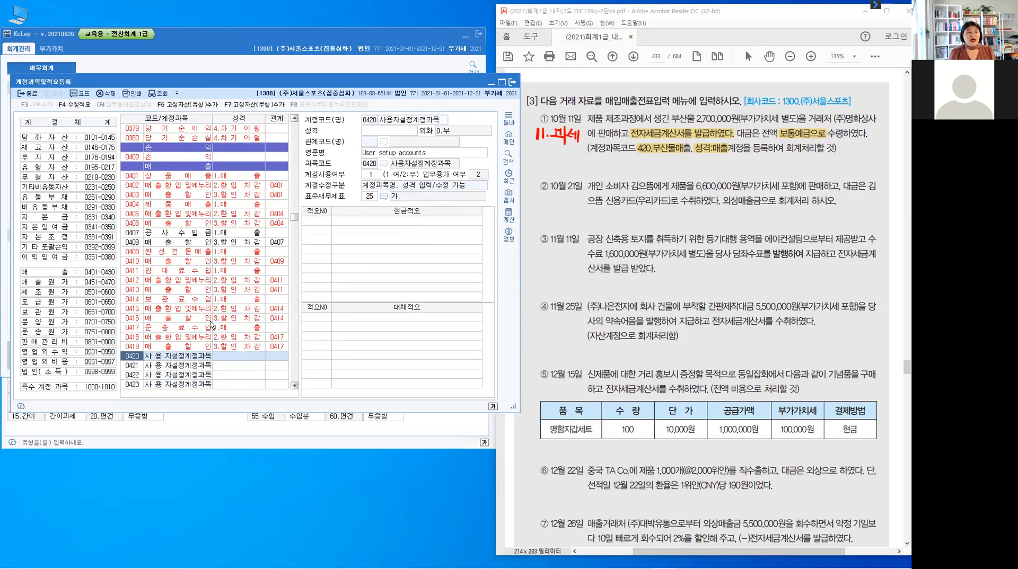
pyautogui.scroll(-4, 211, 325)
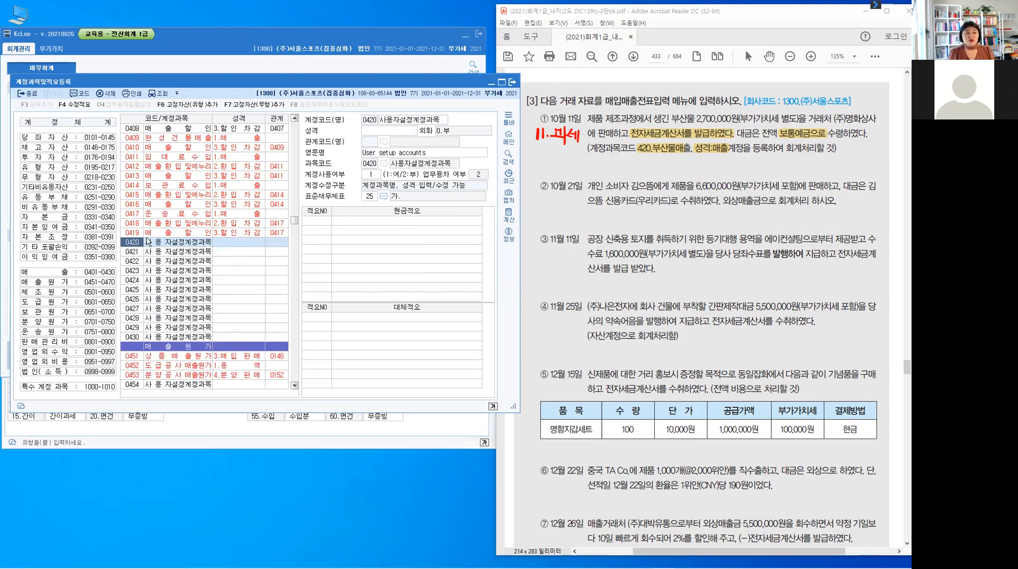
# Name account 0420 부산물매출 and set its nature (성격) to 1.매출
pyautogui.click(398, 123)
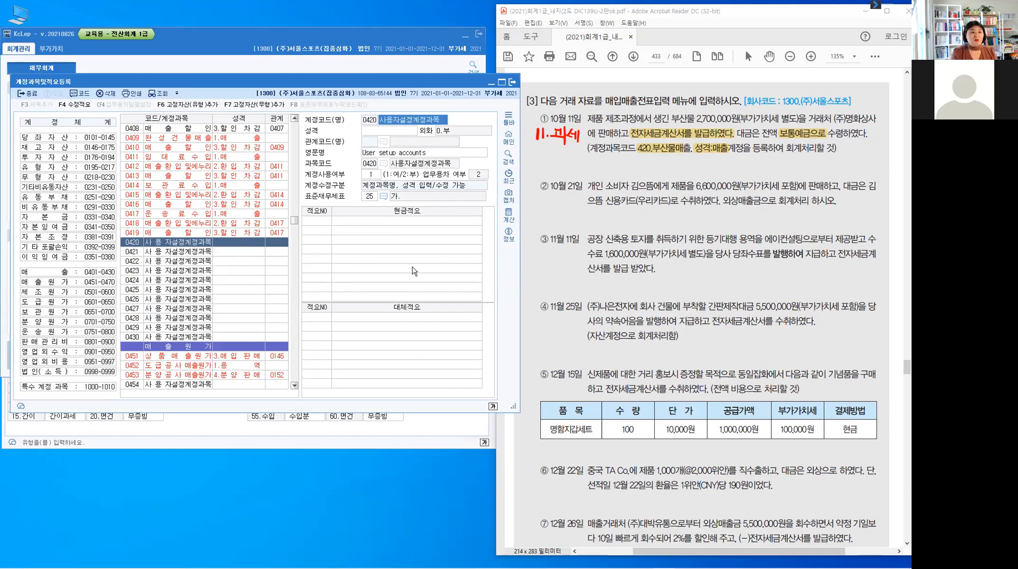
pyautogui.write('부산무')
pyautogui.write('매출')
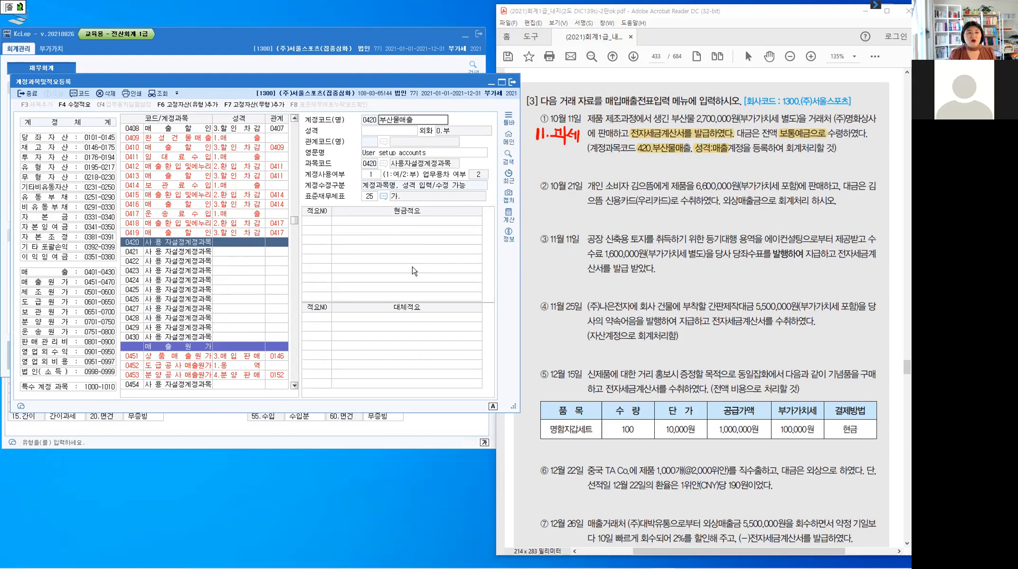
pyautogui.press('Return')
pyautogui.press('1')
pyautogui.press('Return')
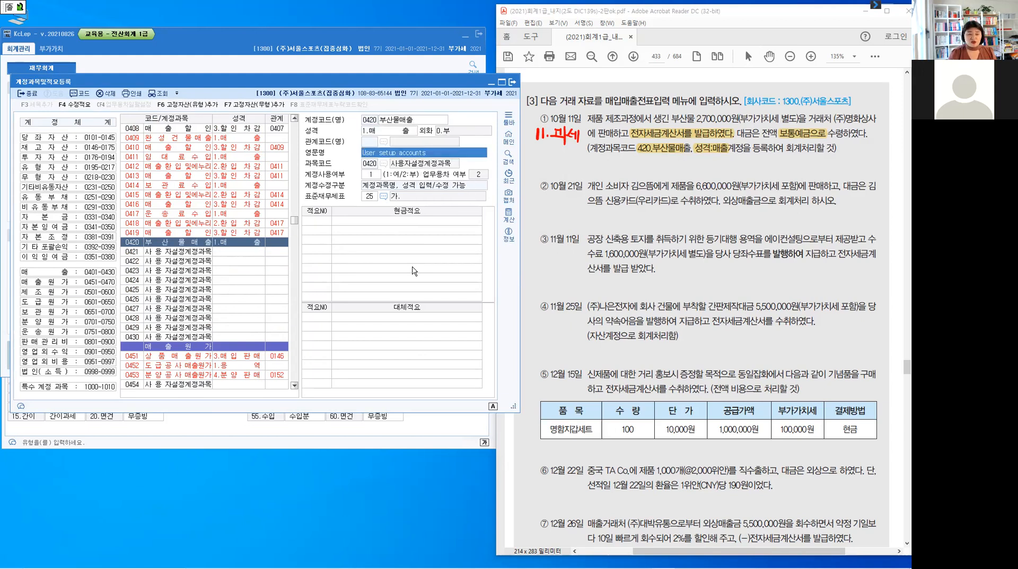
pyautogui.press('Return')
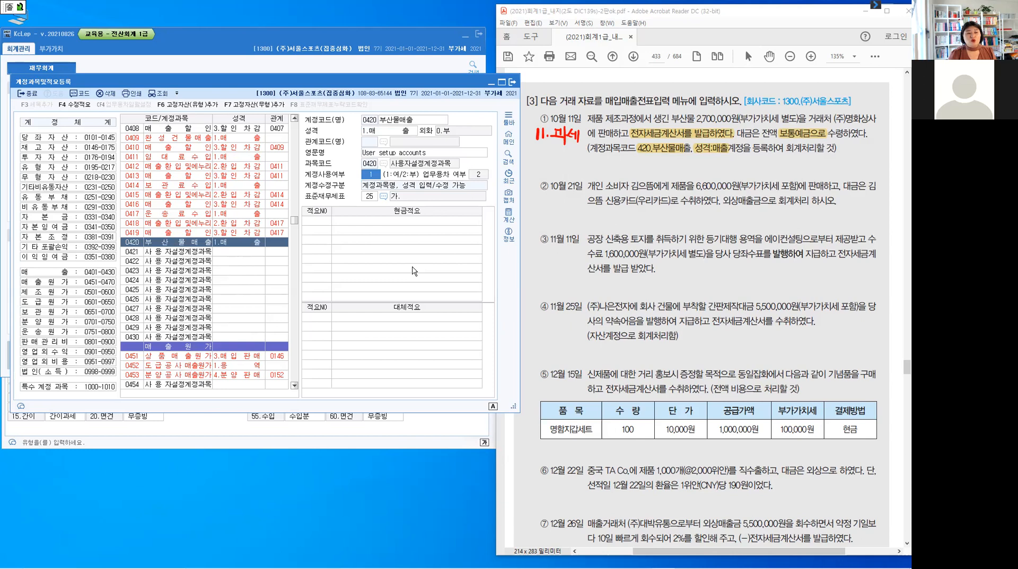
pyautogui.press('Return')
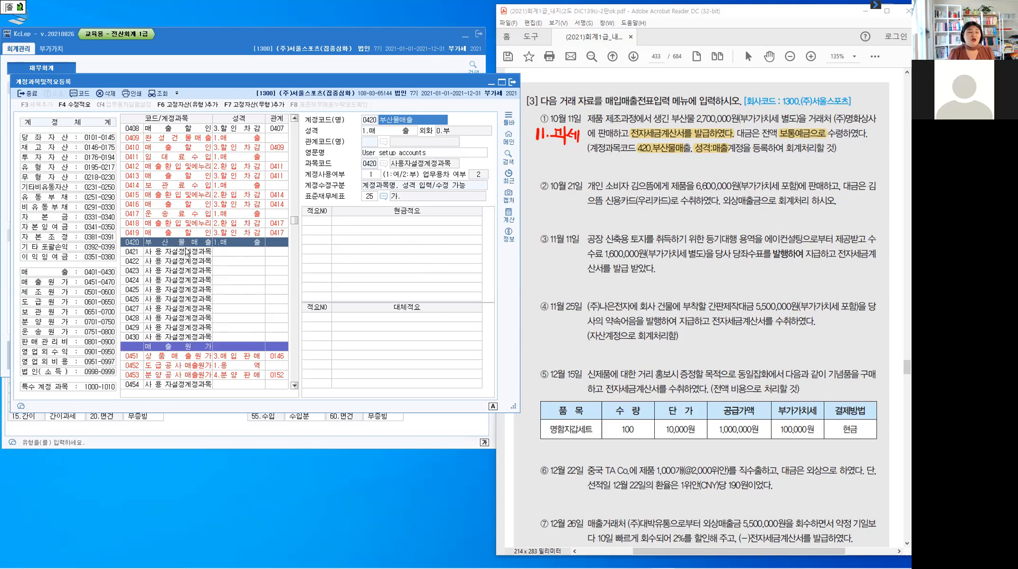
pyautogui.click(138, 253)
pyautogui.click(137, 244)
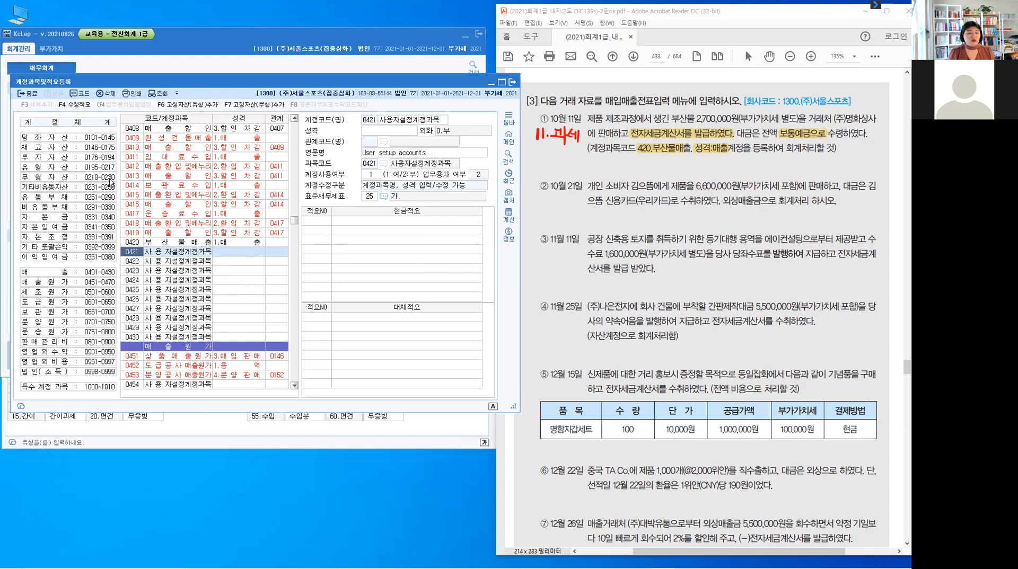
# Close the account title registration and return to the purchase and sales voucher entry (매입매출전표입력)
pyautogui.click(32, 95)
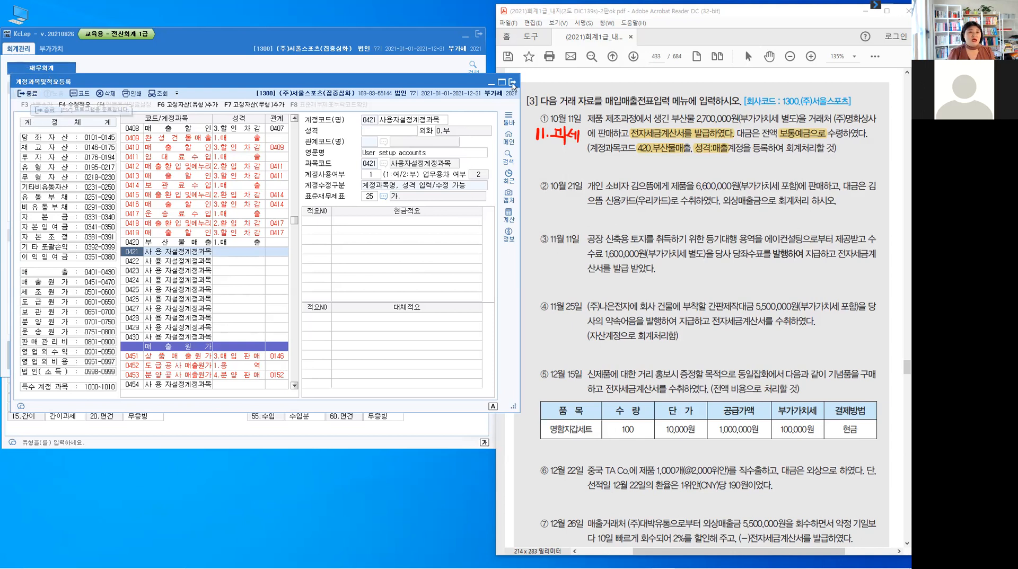
pyautogui.click(25, 95)
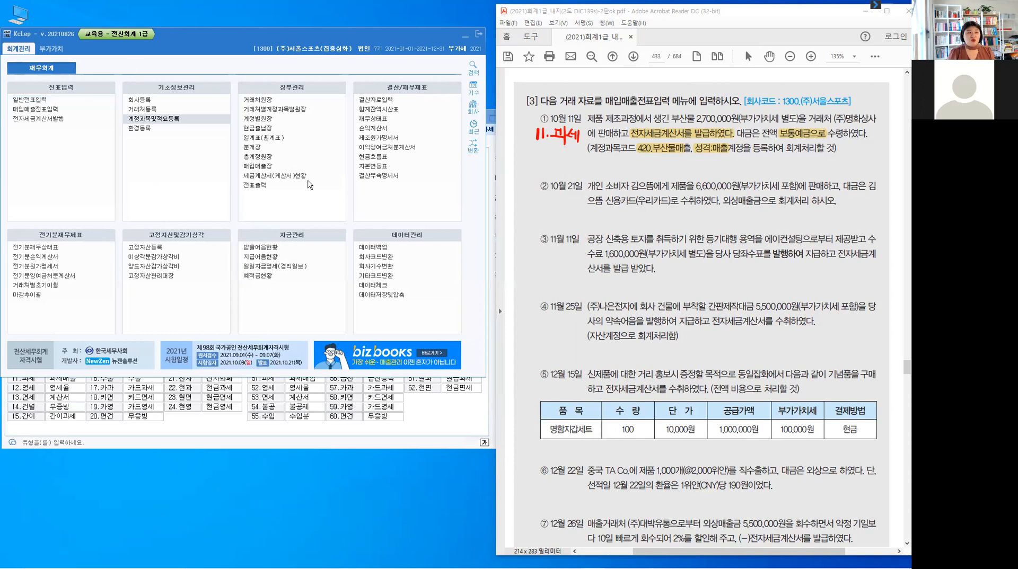
pyautogui.click(52, 109)
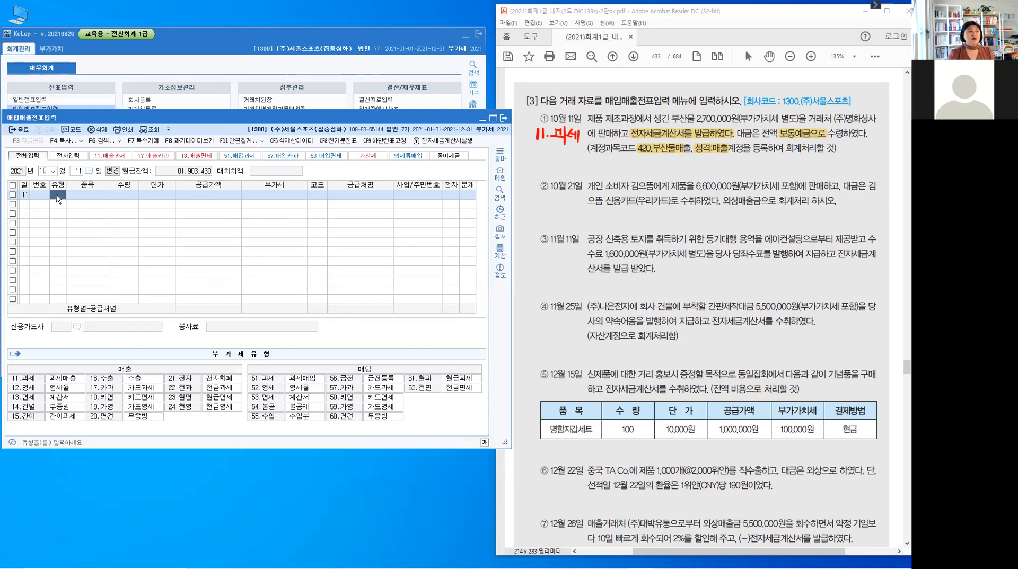
# Enter the October 11 voucher line as type 11.과세 with item 부산물 and a supply amount of 2,700,000
pyautogui.write('11')
pyautogui.press('Return')
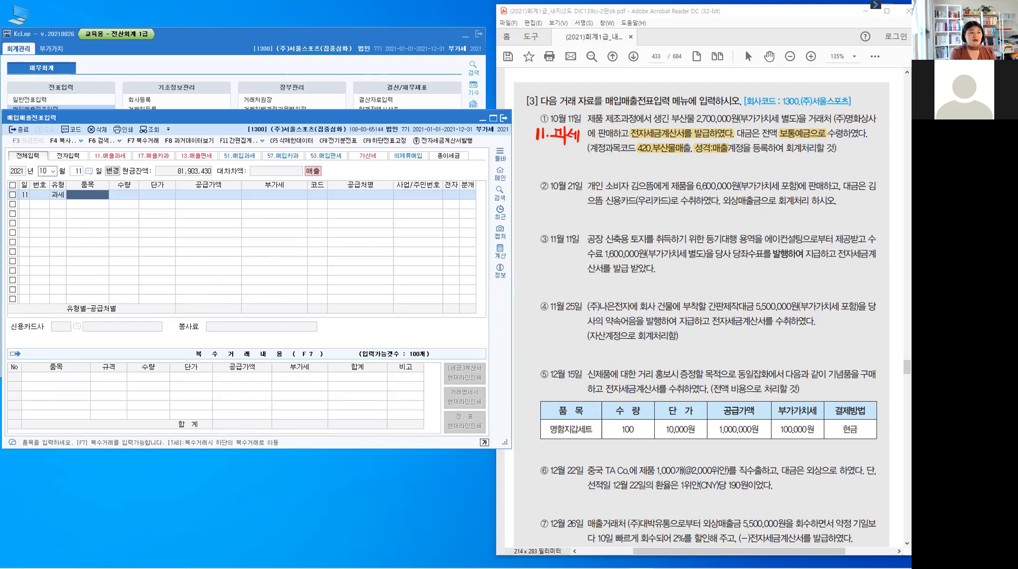
pyautogui.write('부산물')
pyautogui.press('Return')
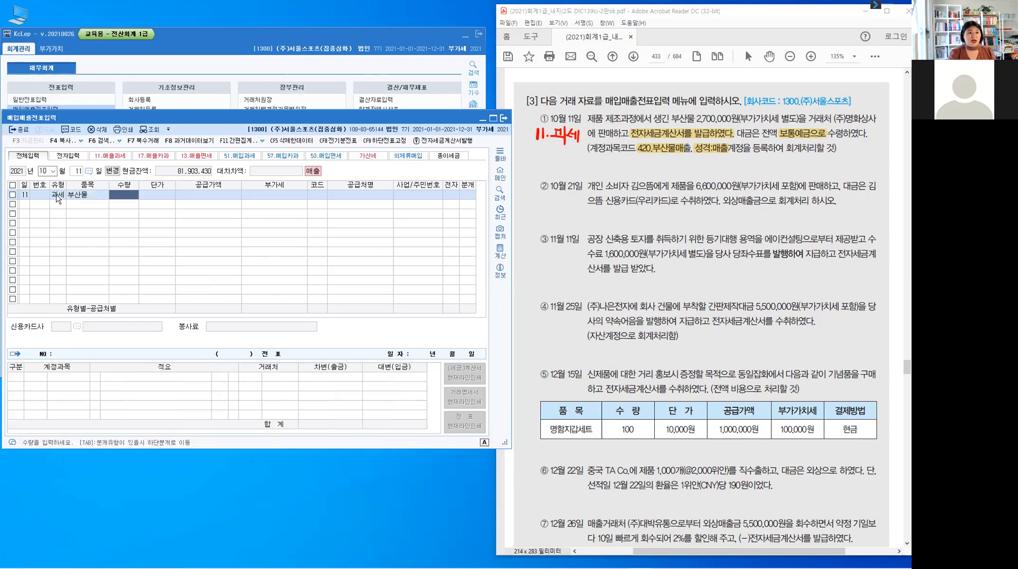
pyautogui.press('Return')
pyautogui.write('2,700,000')
pyautogui.press('Return')
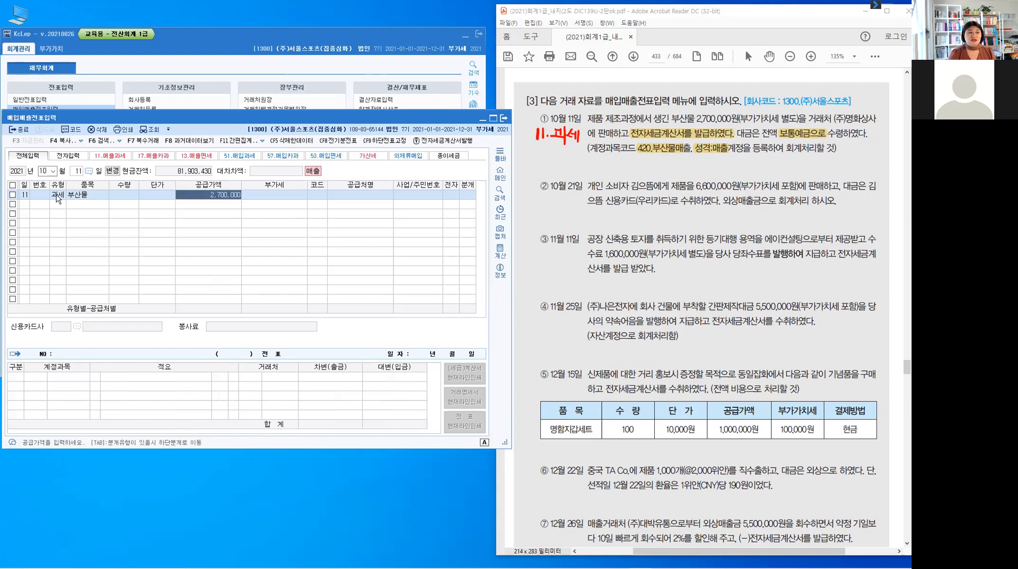
pyautogui.press('Return')
pyautogui.press('Return')
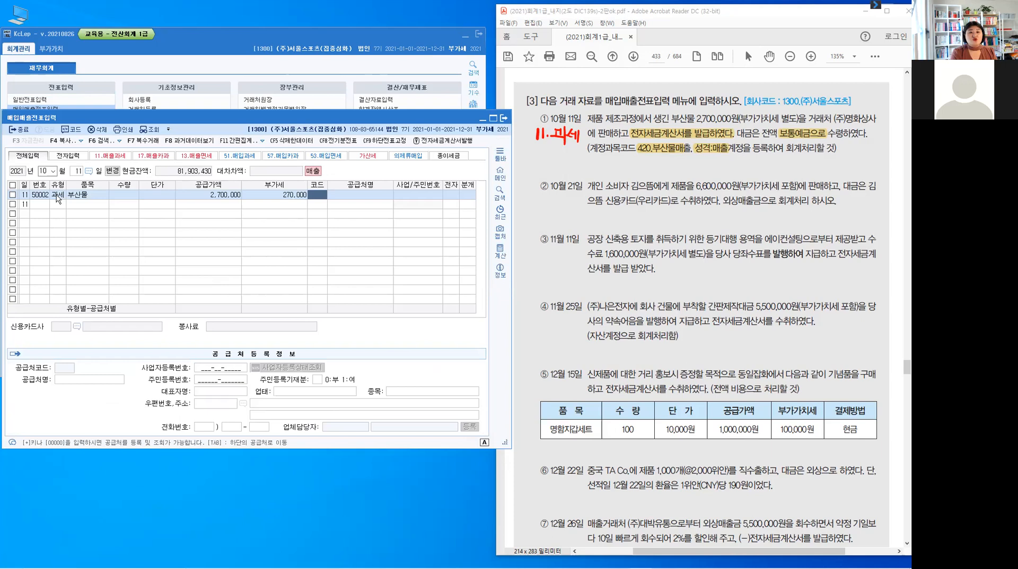
# Search the trading partners for 명화 and assign (주)명화상사 to the voucher line
pyautogui.write('명화')
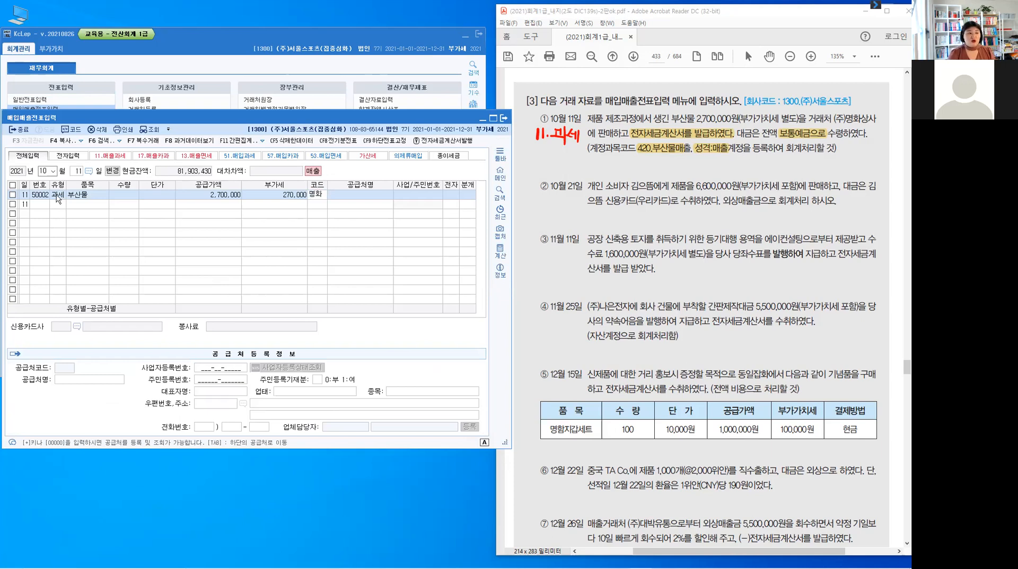
pyautogui.press('Return')
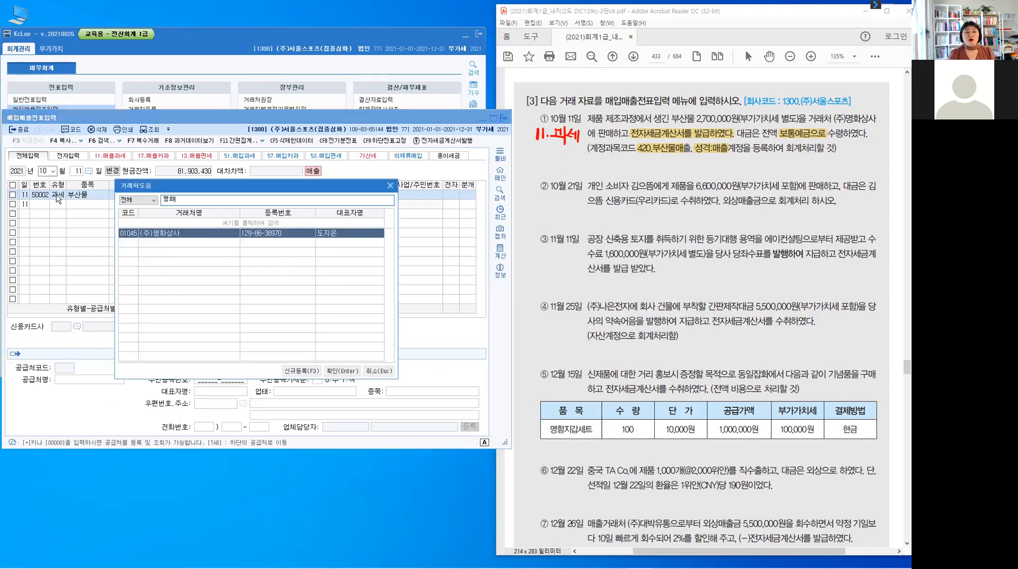
pyautogui.press('Return')
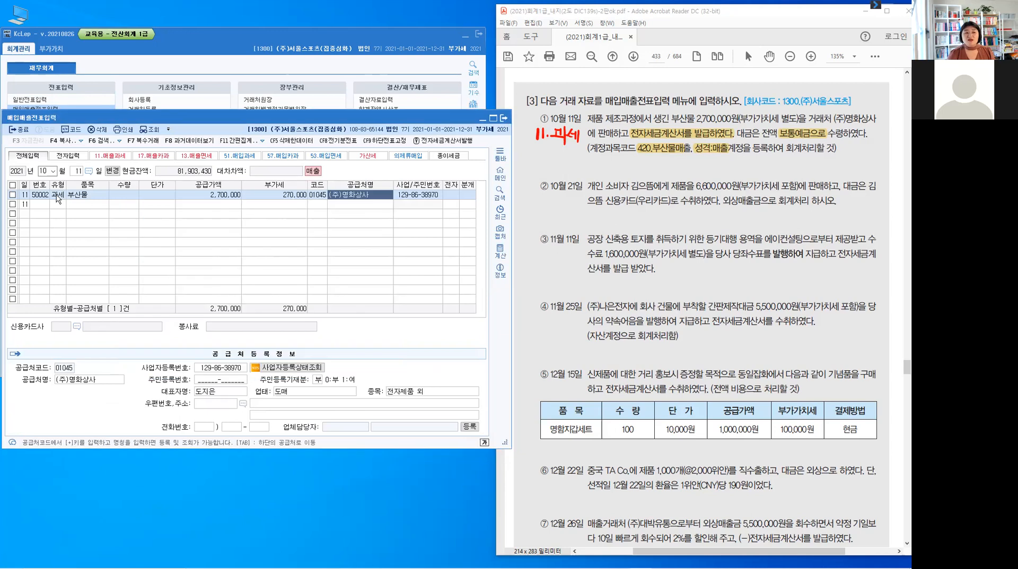
# Mark the voucher line as an electronic tax invoice (전자: 여) and set its journal type to 3.혼합
pyautogui.press('Return')
pyautogui.write('1')
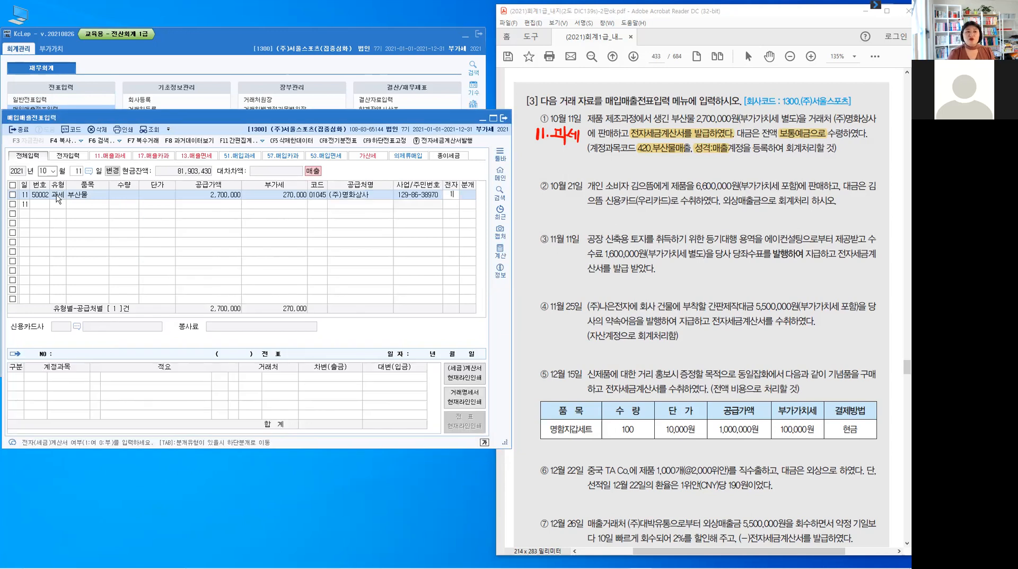
pyautogui.press('Return')
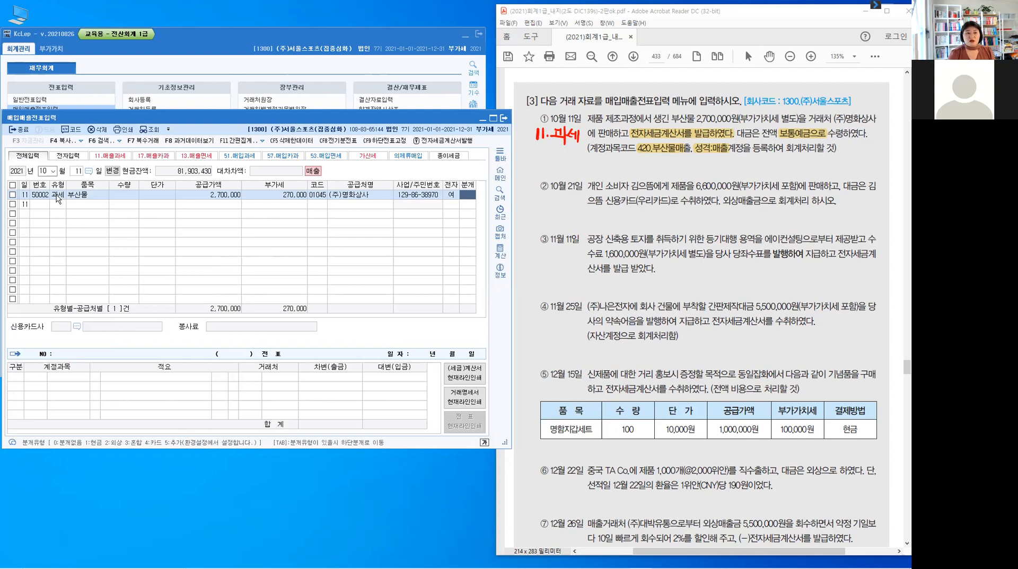
pyautogui.write('3')
pyautogui.press('Return')
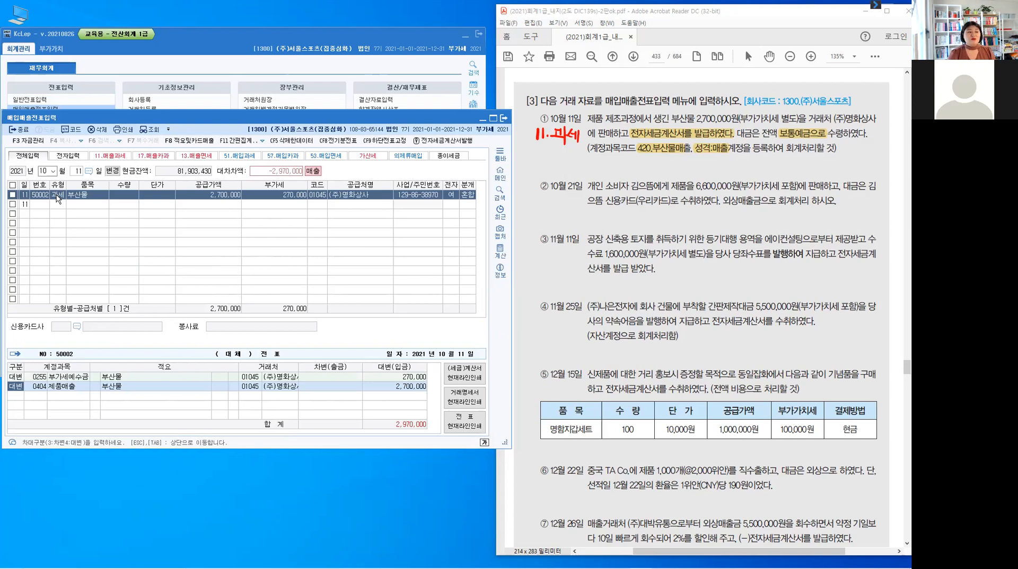
# Change the account of the 제품매출 credit line to 420 부산물매출 in the October 11 journal
pyautogui.press('Return')
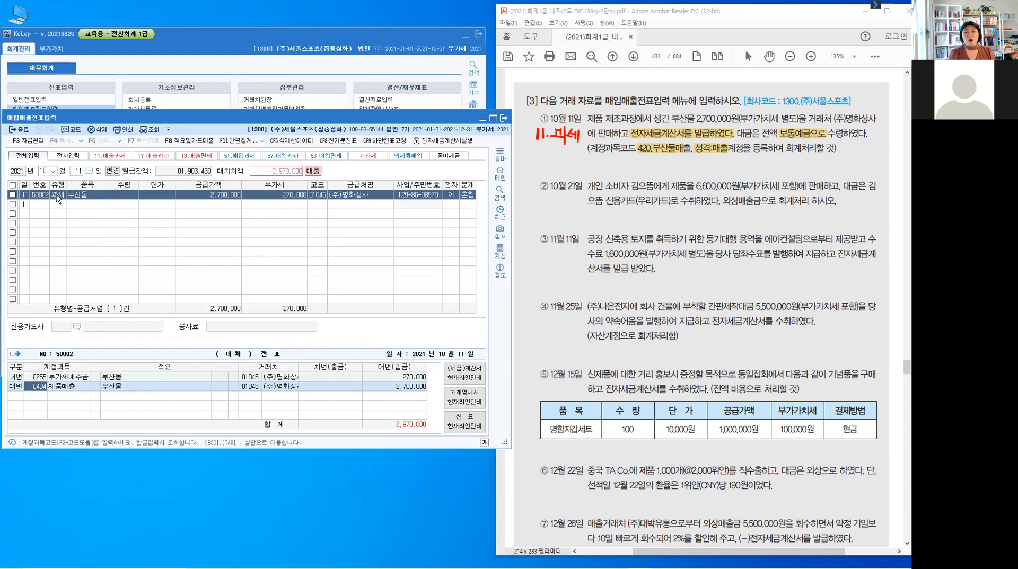
pyautogui.write('420')
pyautogui.press('Return')
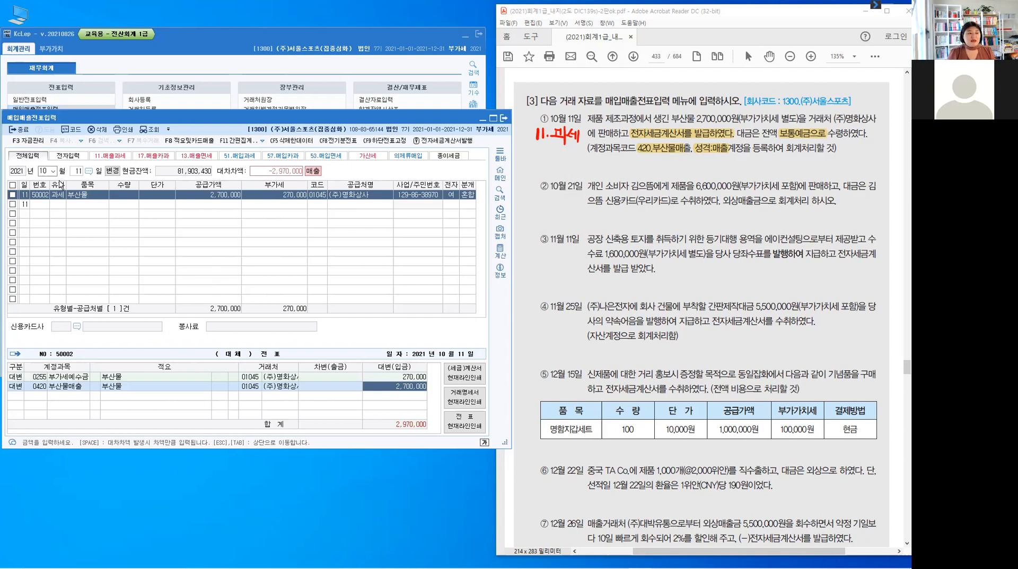
pyautogui.click(30, 388)
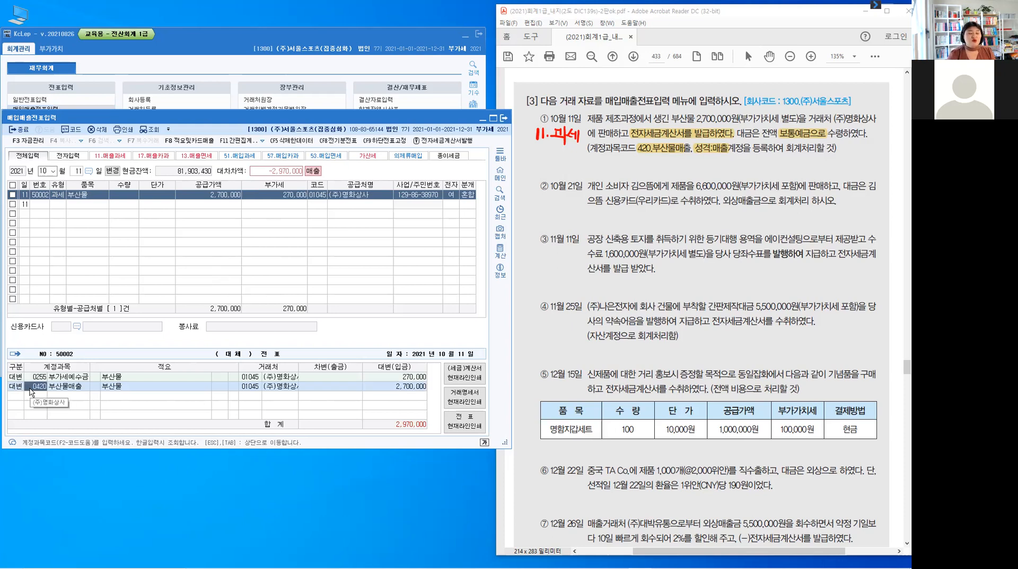
pyautogui.press('Return')
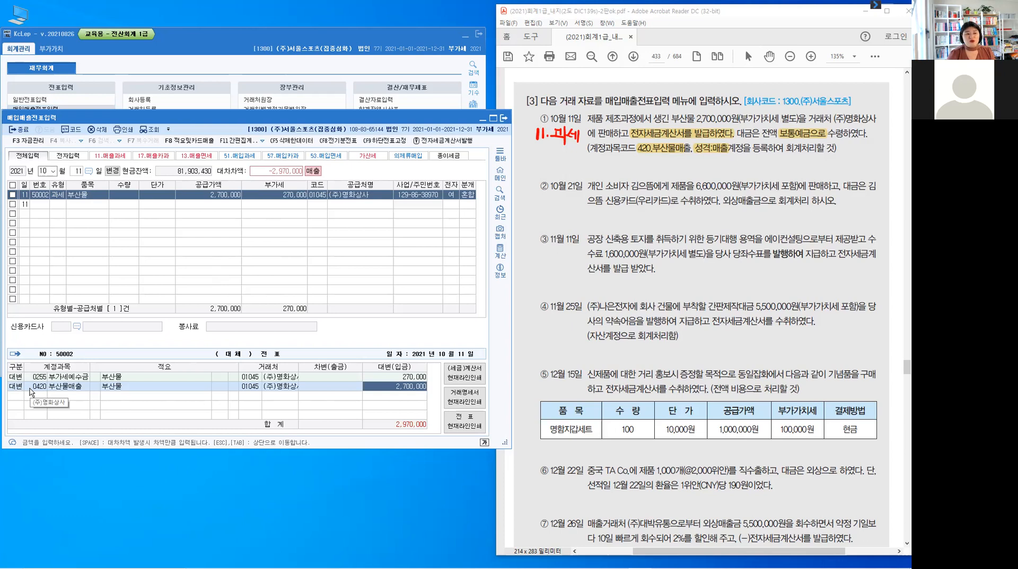
# Add a debit line for account 103 보통예금 of 2,970,000 to the October 11 journal and check the saved voucher
pyautogui.press('Return')
pyautogui.write('3')
pyautogui.write('1')
pyautogui.write('03')
pyautogui.press('Return')
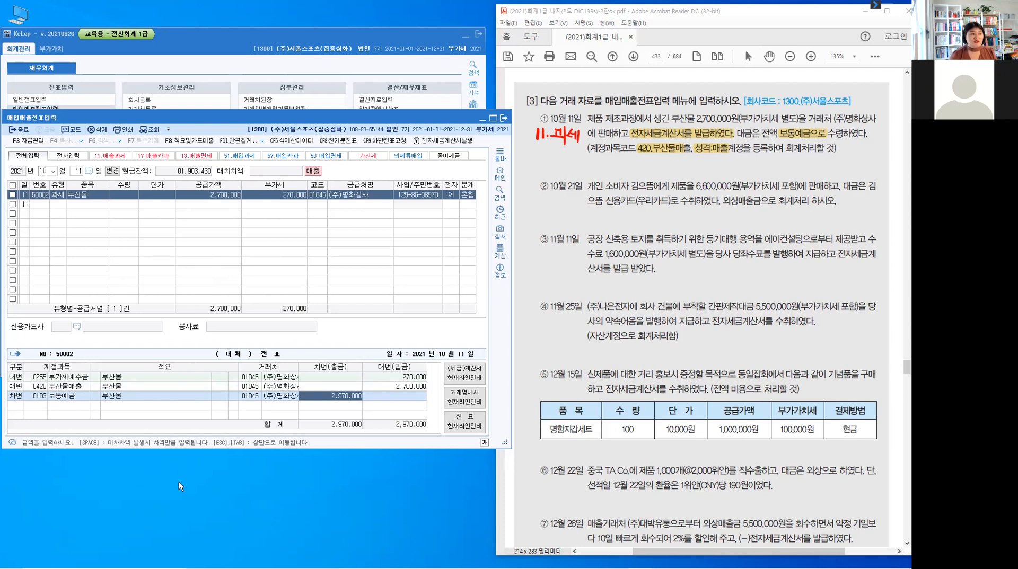
pyautogui.press('Escape')
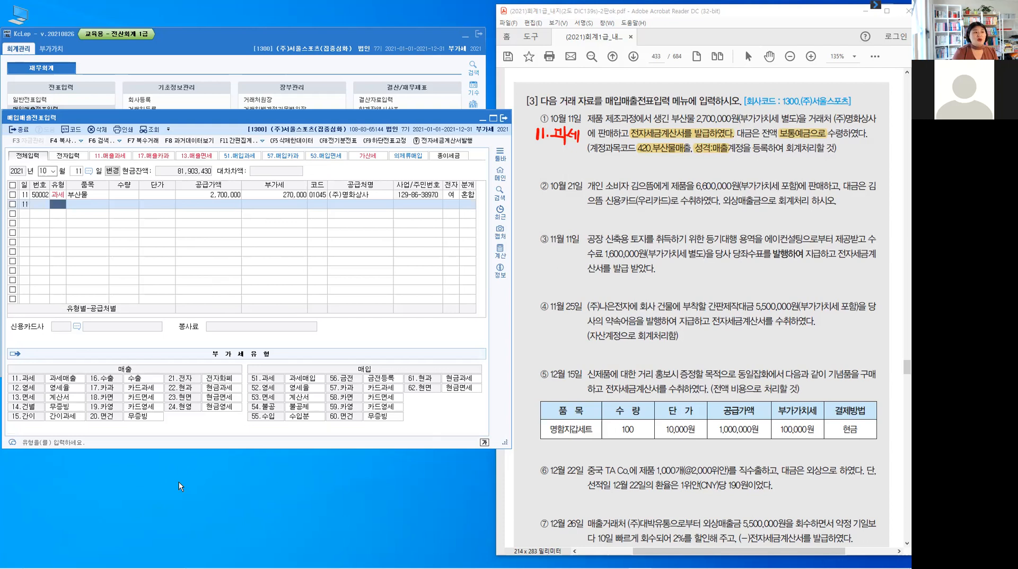
pyautogui.press('Up')
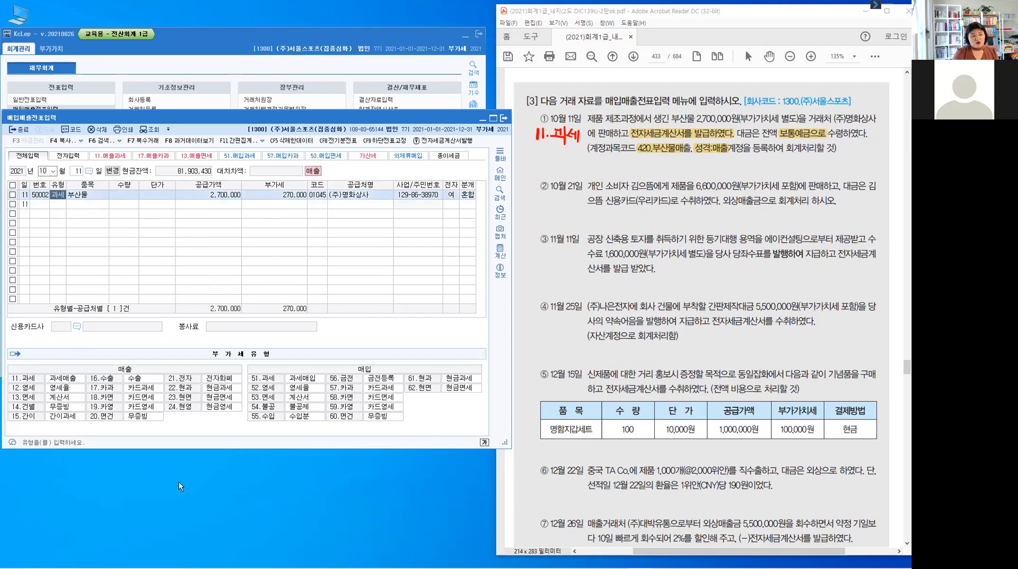
pyautogui.press('Return')
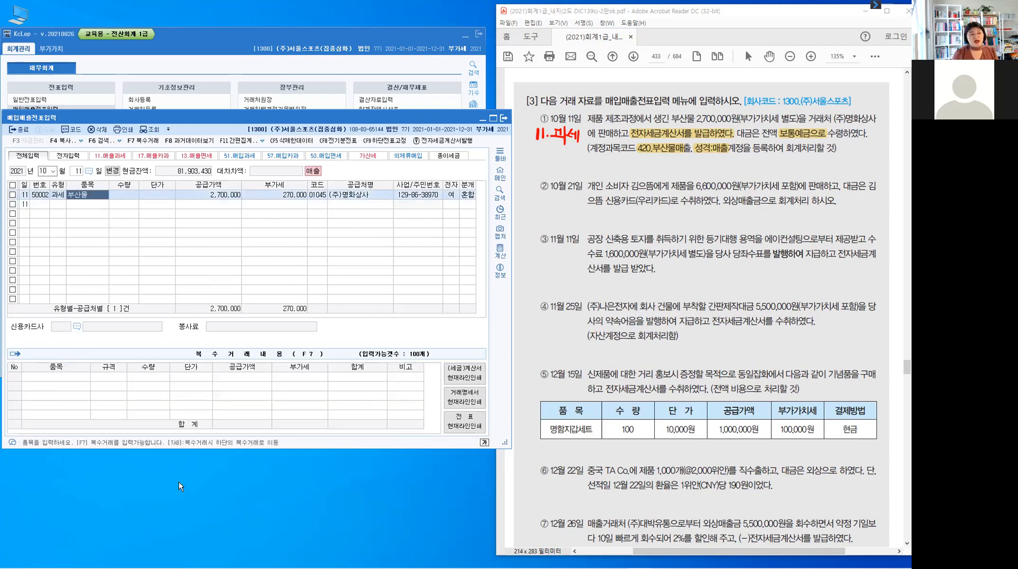
pyautogui.press('Return')
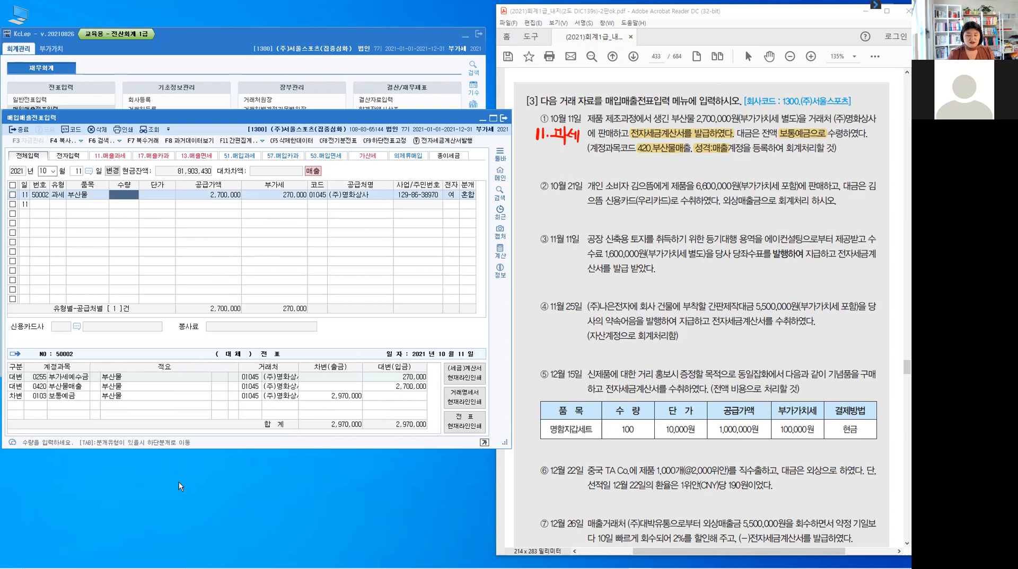
# Leave the October 11 voucher list and set the entry date to October 21
pyautogui.press('Escape')
pyautogui.write('21')
pyautogui.press('Return')
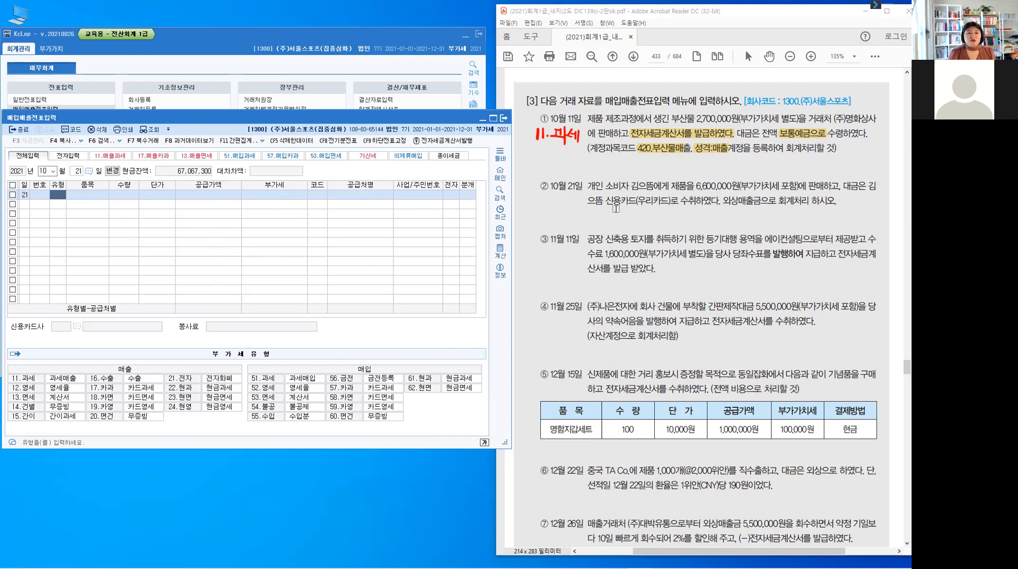
# Switch to the Adobe Acrobat Reader PDF and highlight 신용카드(우리카드), 외상매출금 and 제품 in the October 21 transaction
pyautogui.moveTo(607, 201); pyautogui.dragTo(671, 201)
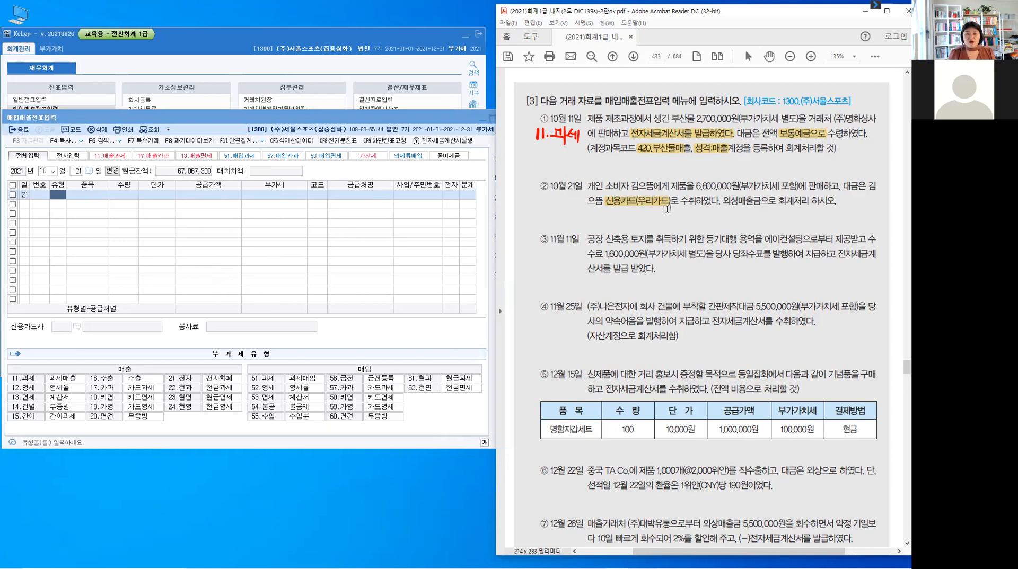
pyautogui.moveTo(724, 199); pyautogui.dragTo(760, 199)
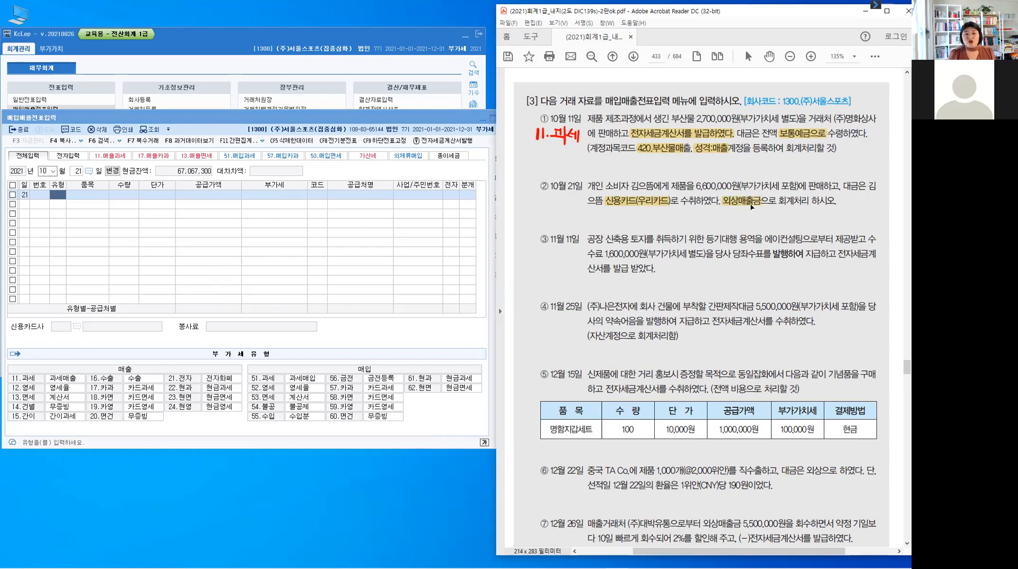
pyautogui.moveTo(672, 186); pyautogui.dragTo(688, 187)
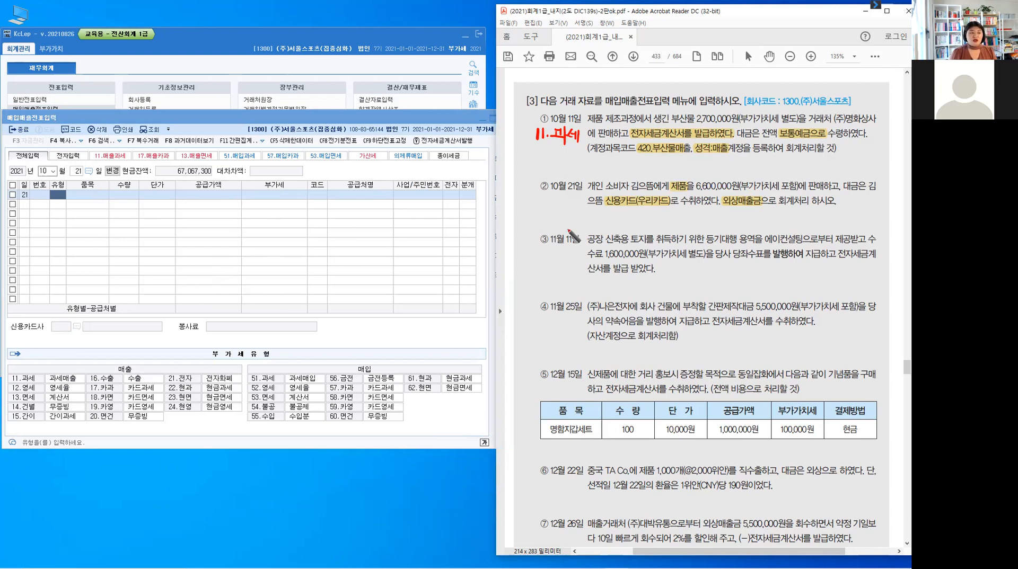
# Handwrite 17.카과 in red beside the October 21 transaction and circle the individual customer's name
pyautogui.moveTo(548, 194)
pyautogui.mouseDown()
pyautogui.moveTo(548, 206)
pyautogui.moveTo(562, 207)
pyautogui.mouseUp()
pyautogui.click(558, 206)
pyautogui.moveTo(562, 201); pyautogui.dragTo(571, 207)
pyautogui.moveTo(571, 201); pyautogui.dragTo(579, 202)
pyautogui.moveTo(577, 200); pyautogui.dragTo(577, 205)
pyautogui.moveTo(572, 206); pyautogui.dragTo(582, 205)
pyautogui.moveTo(584, 192); pyautogui.dragTo(583, 211)
pyautogui.moveTo(583, 201); pyautogui.dragTo(586, 200)
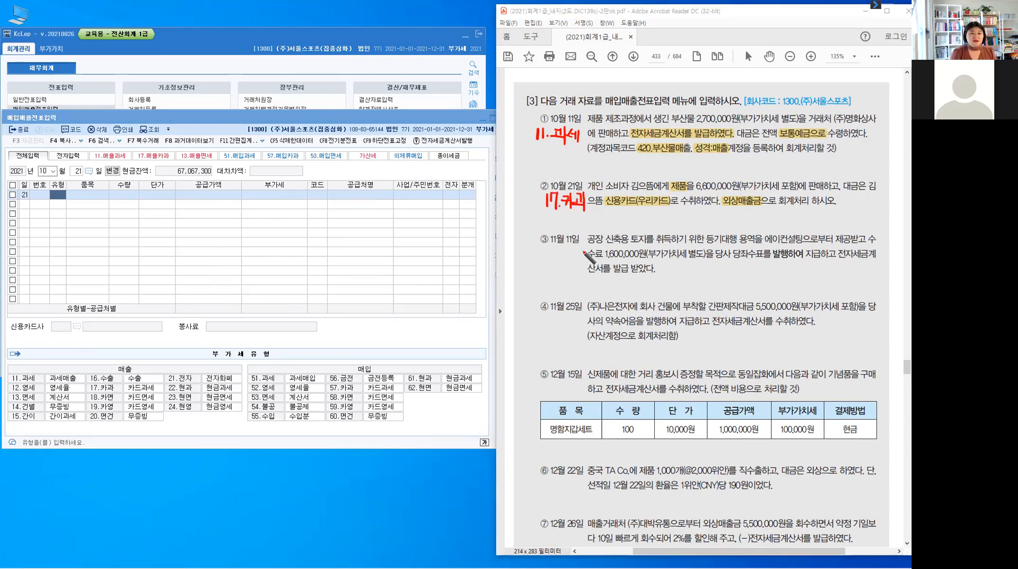
pyautogui.moveTo(658, 174); pyautogui.dragTo(656, 180)
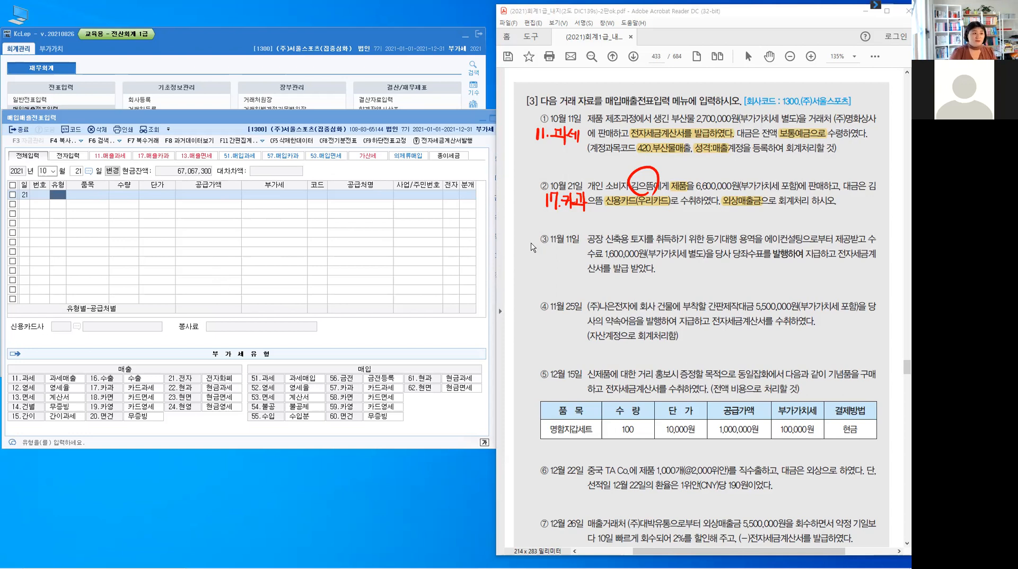
# Switch to KcLep and enter the October 21 voucher line as type 17.카과 with item 제품 and a VAT-inclusive amount of 6,600,000
pyautogui.click(61, 202)
pyautogui.write('1')
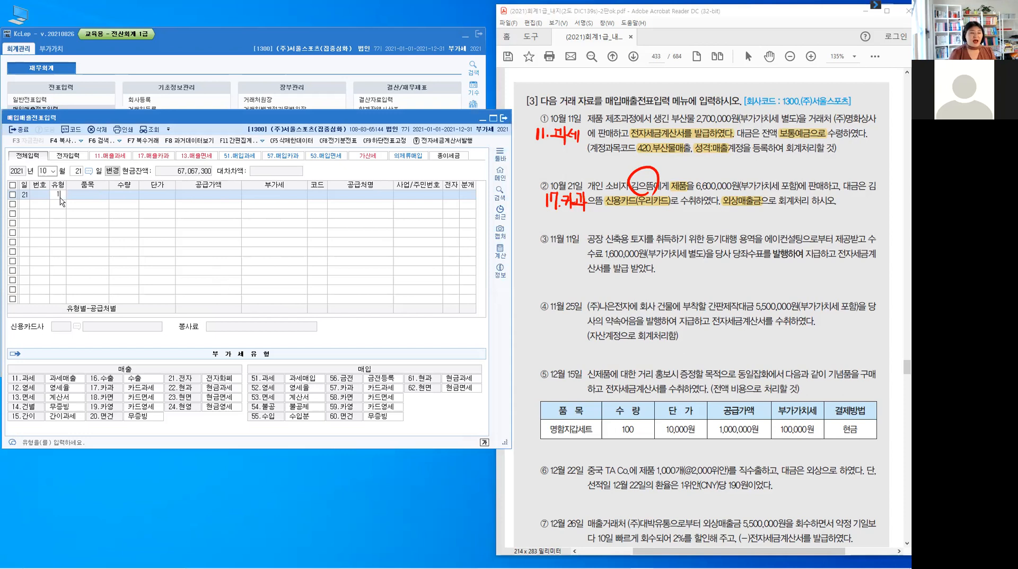
pyautogui.write('7')
pyautogui.press('Return')
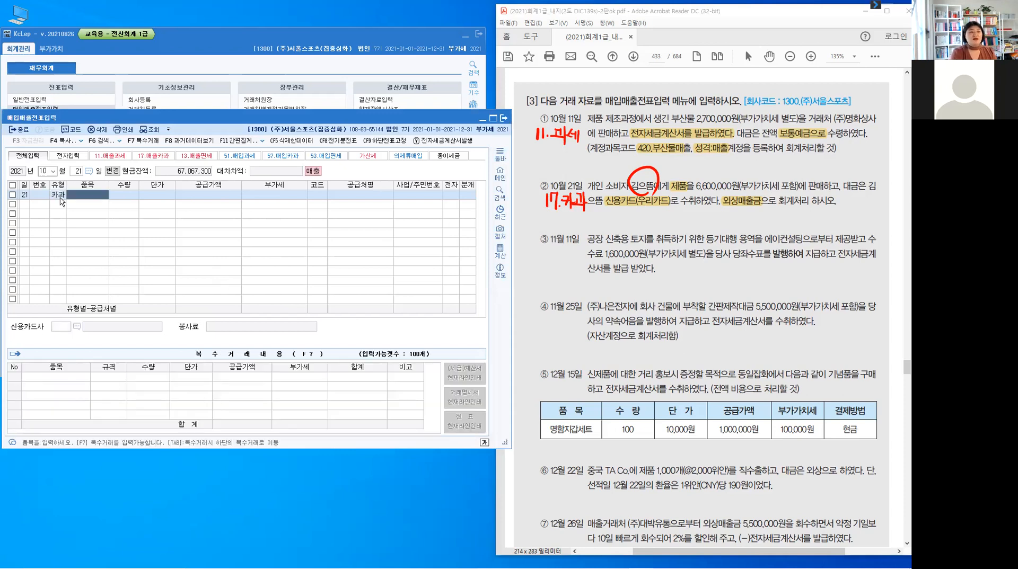
pyautogui.write('제품')
pyautogui.press('Return')
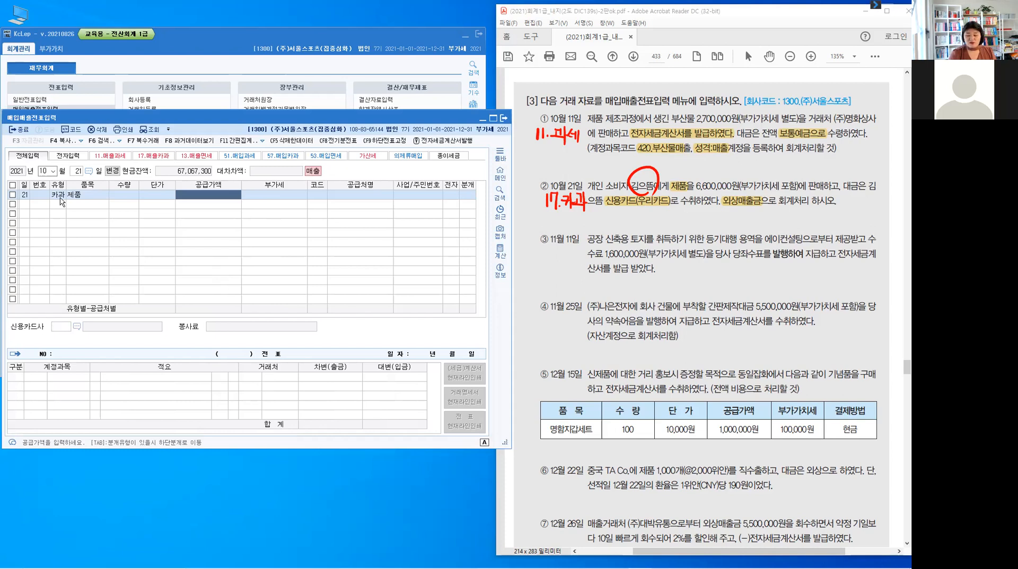
pyautogui.write('6,600')
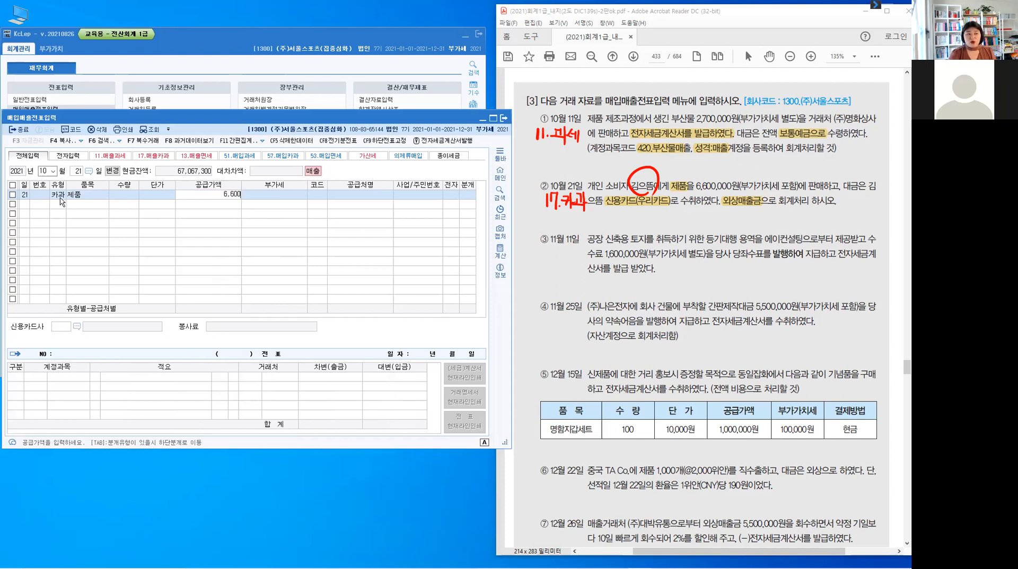
pyautogui.write(',000')
pyautogui.press('Return')
pyautogui.press('Return')
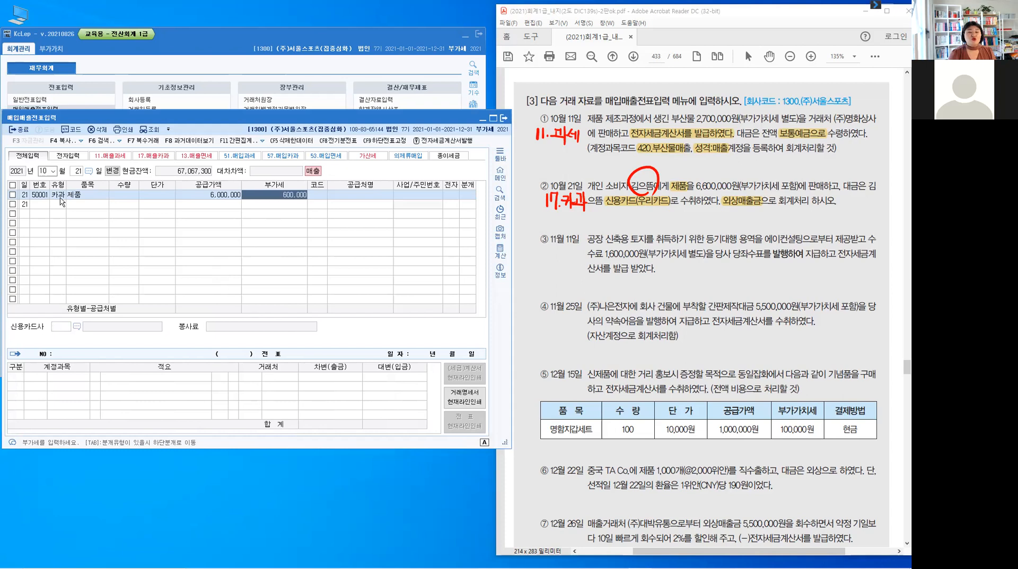
pyautogui.press('Return')
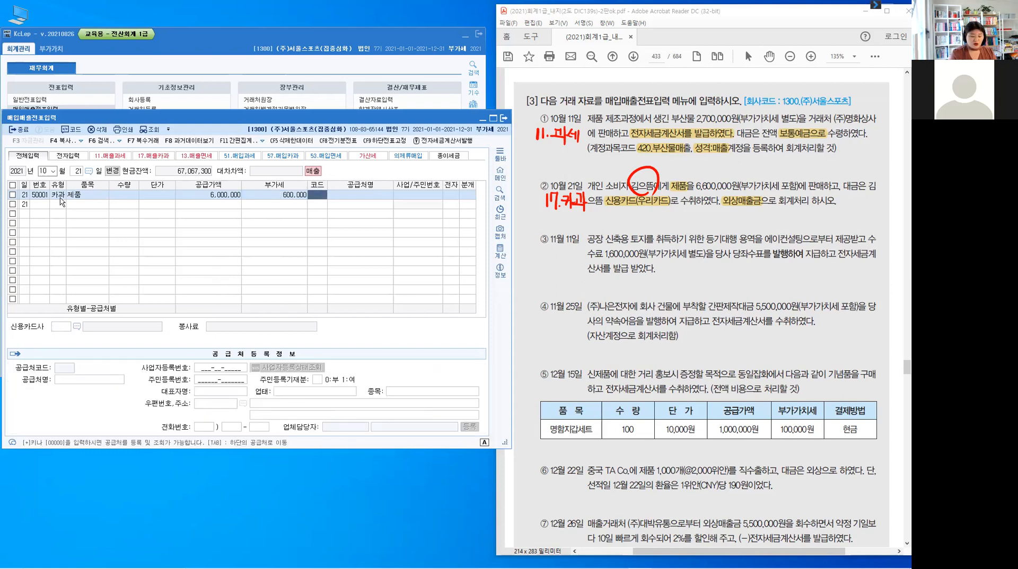
# Assign the individual customer to the October 21 line by name search and set the credit card company to 우리카드
pyautogui.write('김의')
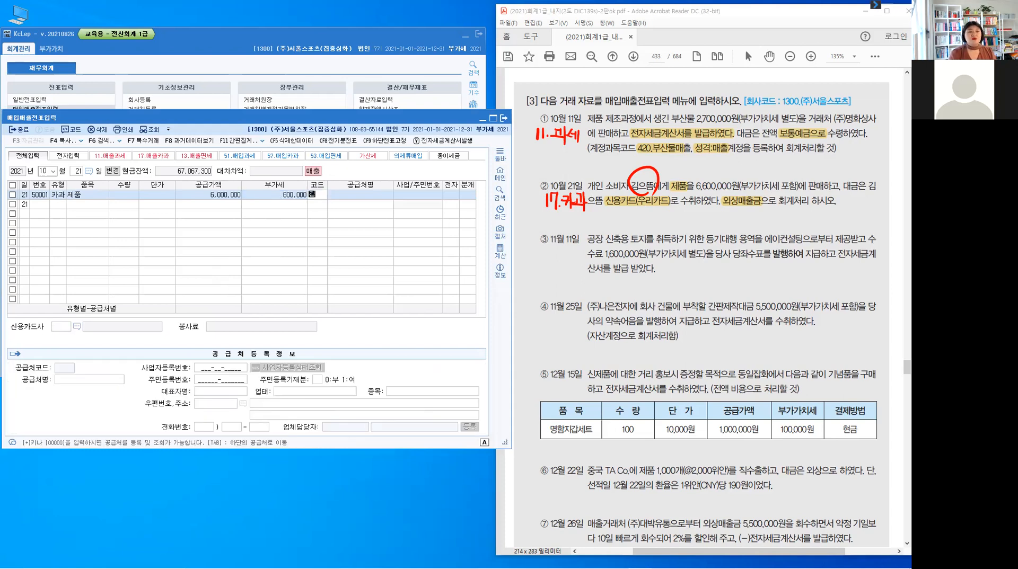
pyautogui.press('Return')
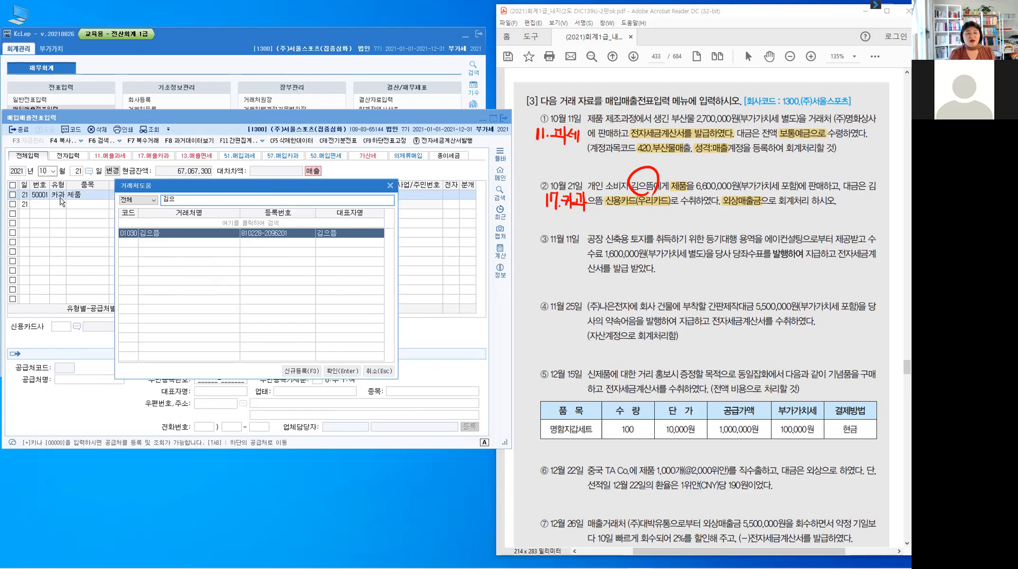
pyautogui.press('Return')
pyautogui.press('Return')
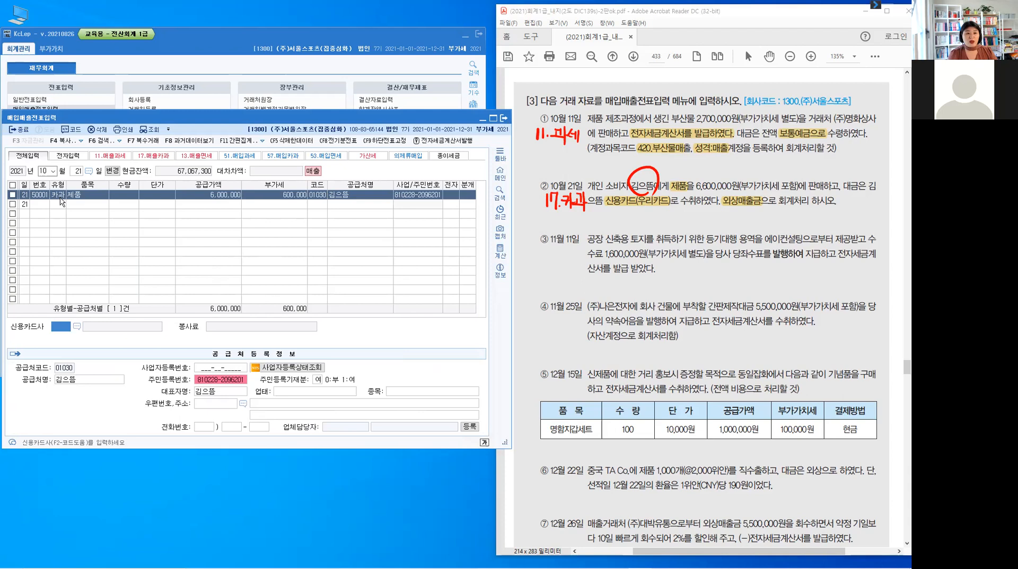
pyautogui.press('F2')
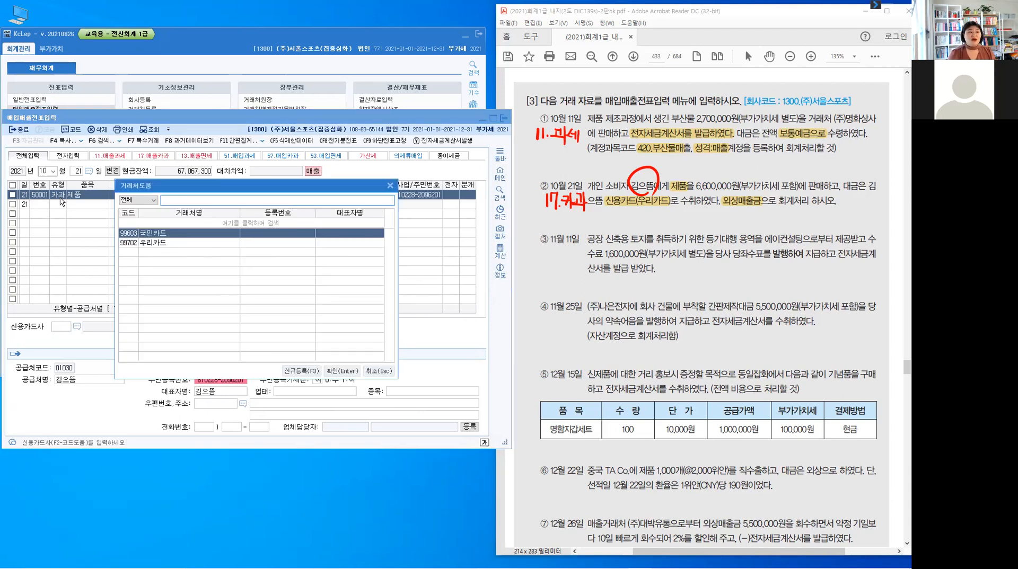
pyautogui.press('Down')
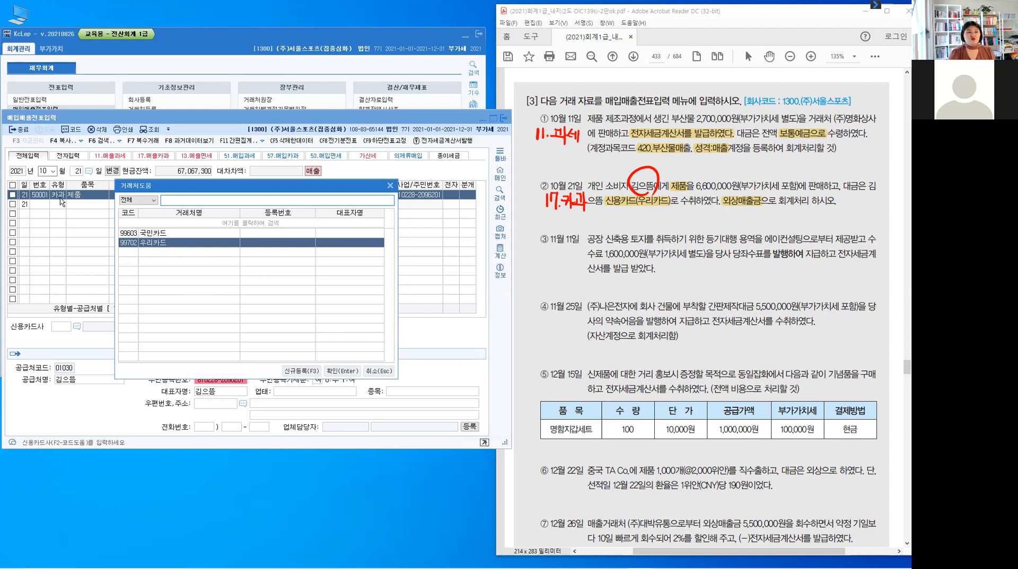
pyautogui.press('Return')
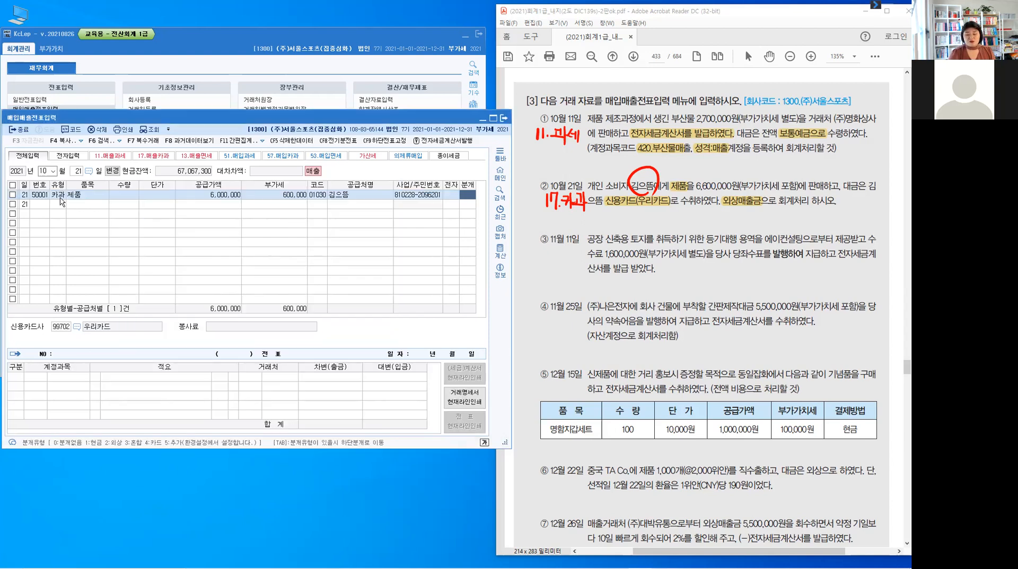
# Set the October 21 line's journal type to 4.카드, confirm its journal lines and return to the date entry
pyautogui.write('4')
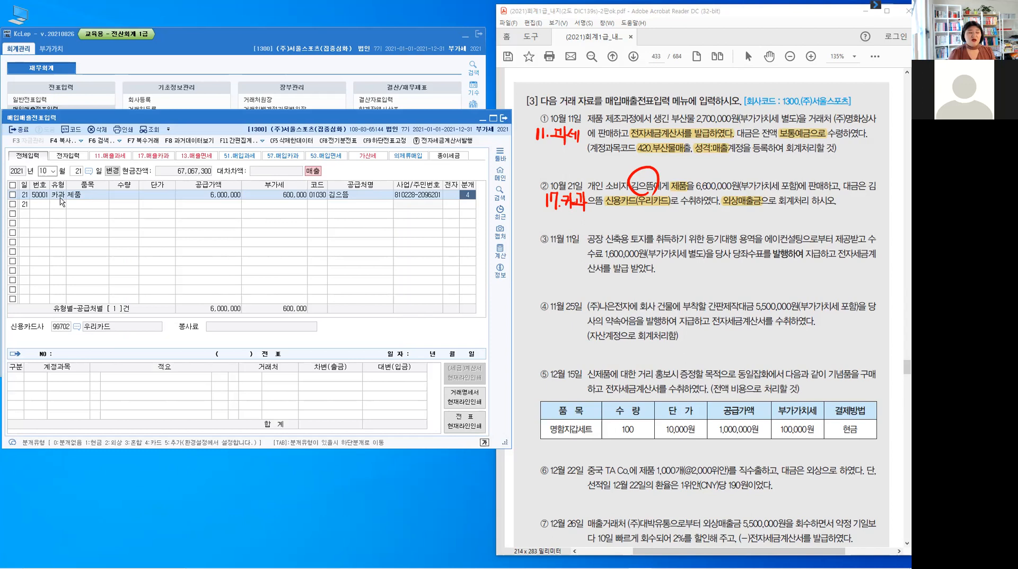
pyautogui.press('Return')
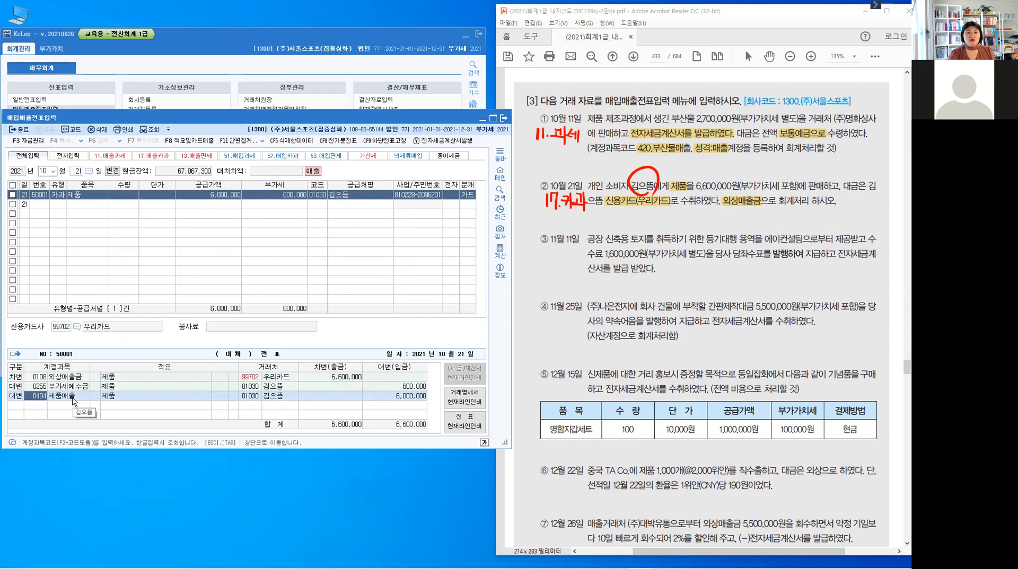
pyautogui.press('Return')
pyautogui.press('Return')
pyautogui.press('Return')
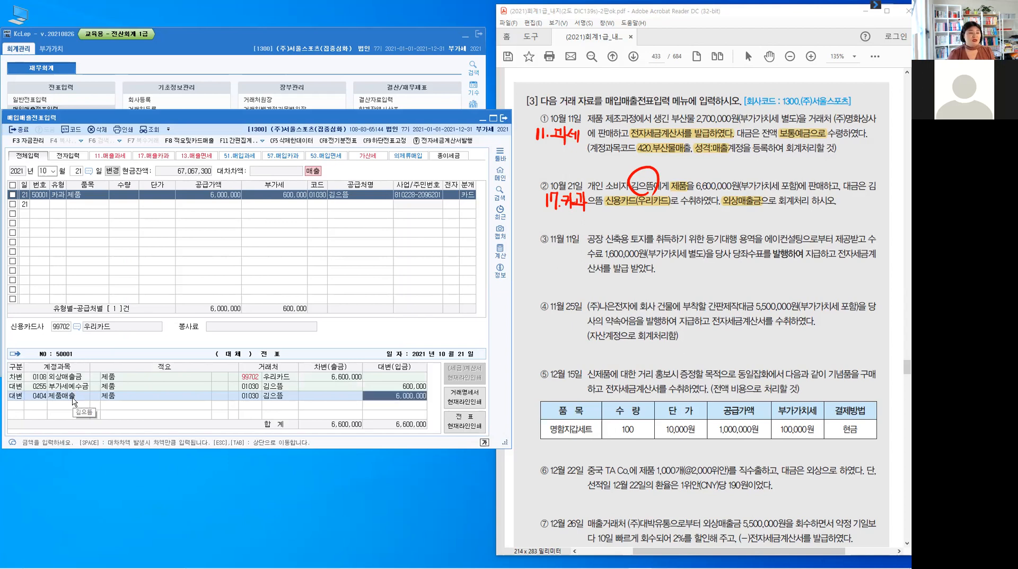
pyautogui.press('Return')
pyautogui.press('Escape')
pyautogui.press('Escape')
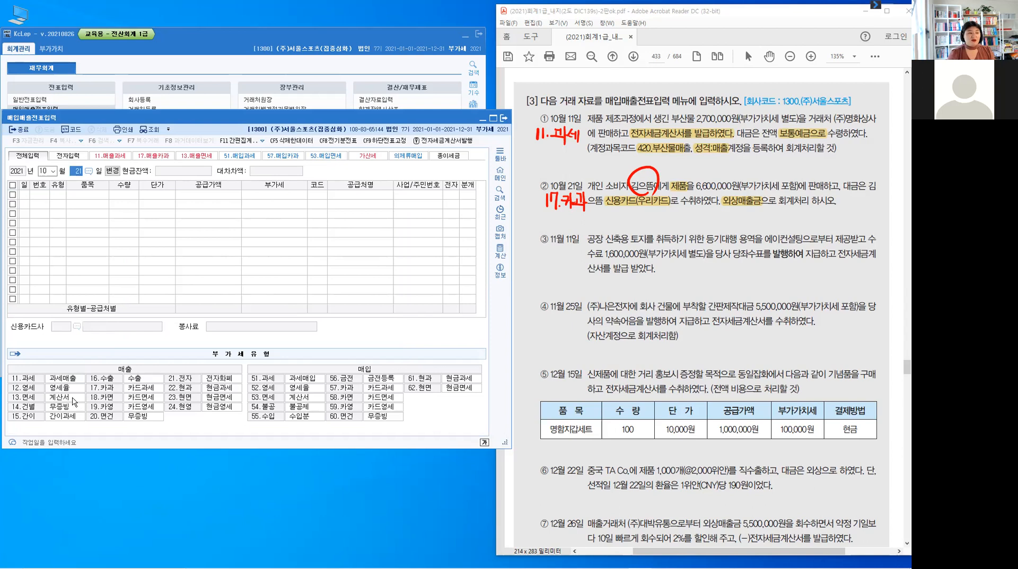
# Set the voucher entry date to November 11
pyautogui.write('11')
pyautogui.press('Return')
pyautogui.write('11')
pyautogui.press('Return')
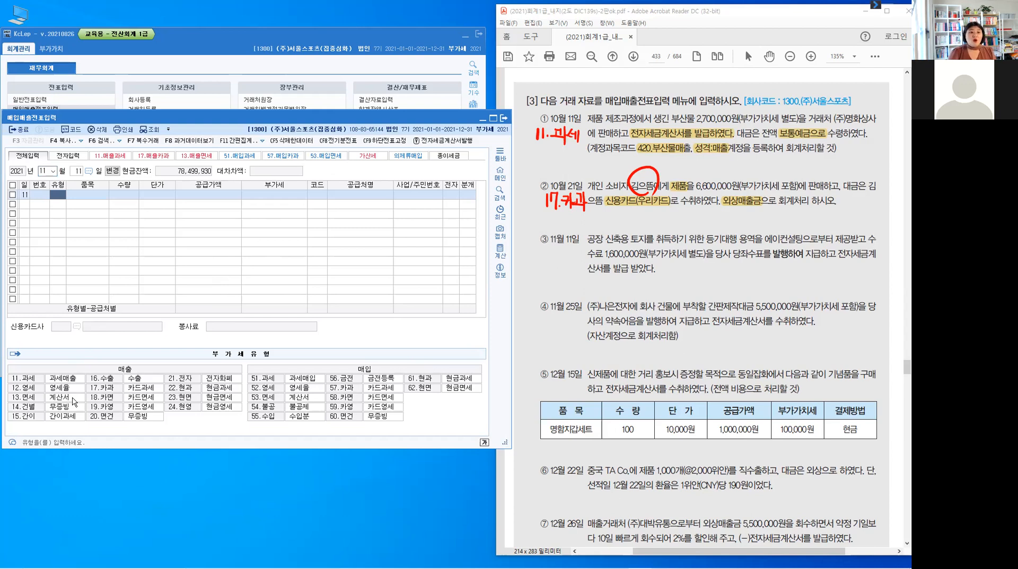
# Clear the red handwritten marks and read the November 11 transaction in the Adobe Acrobat Reader PDF
pyautogui.press('Escape')
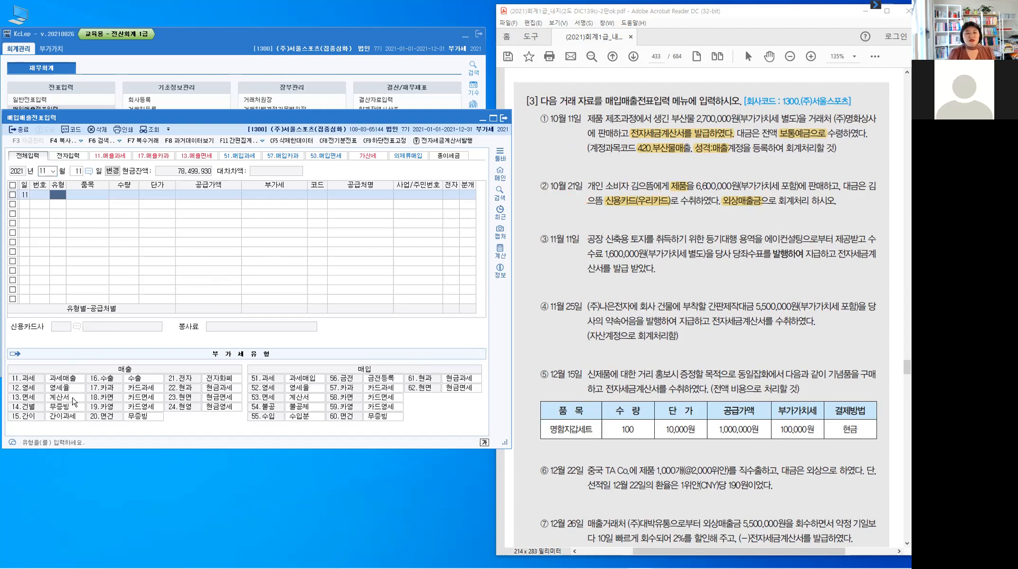
pyautogui.click(548, 270)
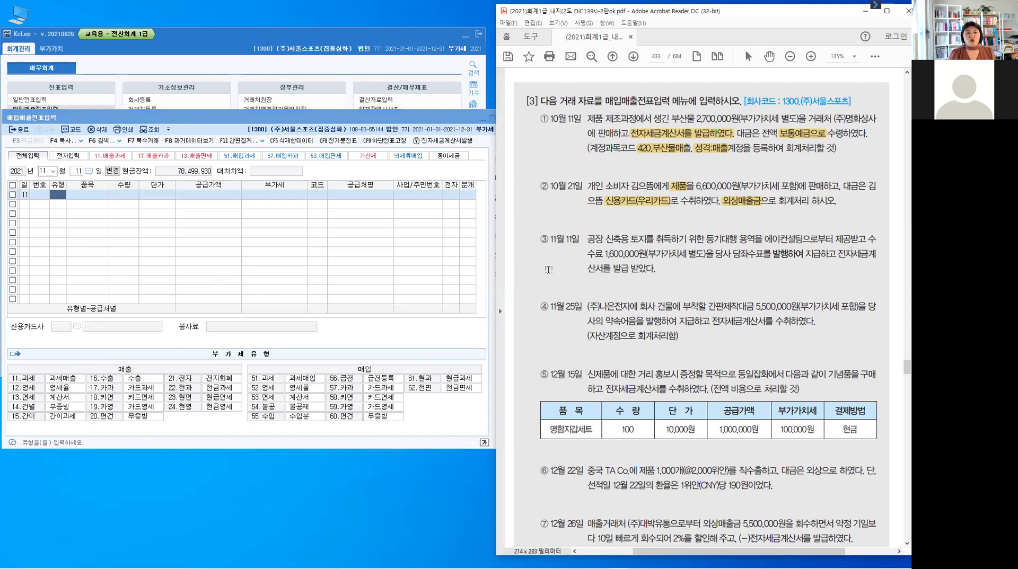
pyautogui.scroll(-3, 549, 270)
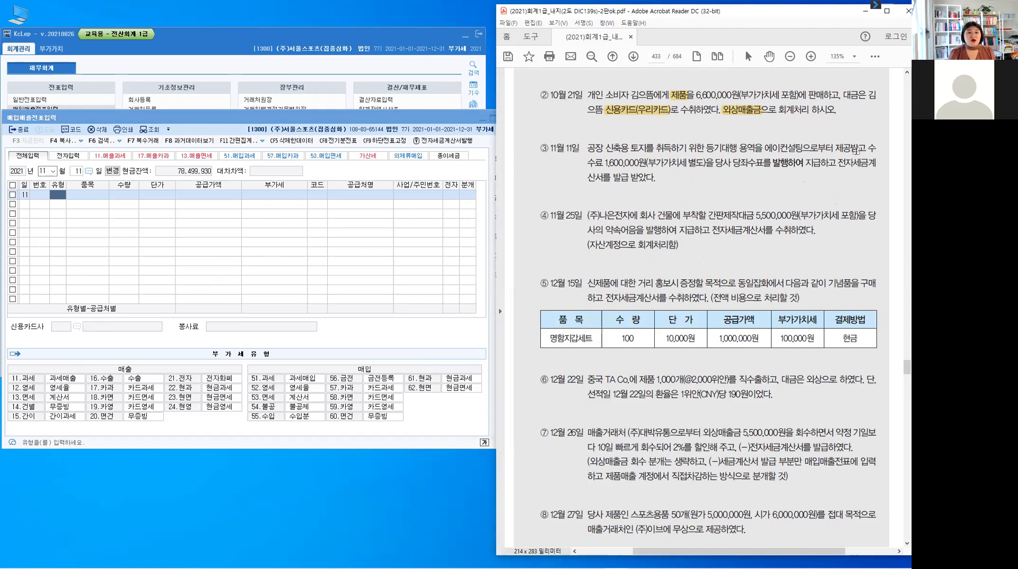
# Highlight 전자세금계산서, 받았다, 토지 and 등기대행 용역을 in the November 11 transaction of the PDF
pyautogui.moveTo(847, 165); pyautogui.dragTo(877, 165)
pyautogui.doubleClick(650, 177)
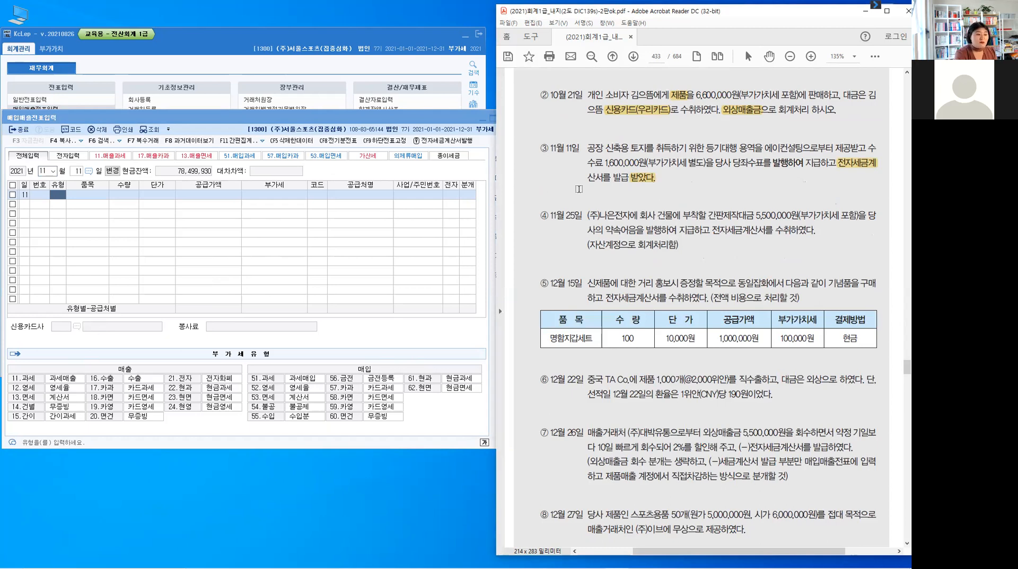
pyautogui.press('alt')
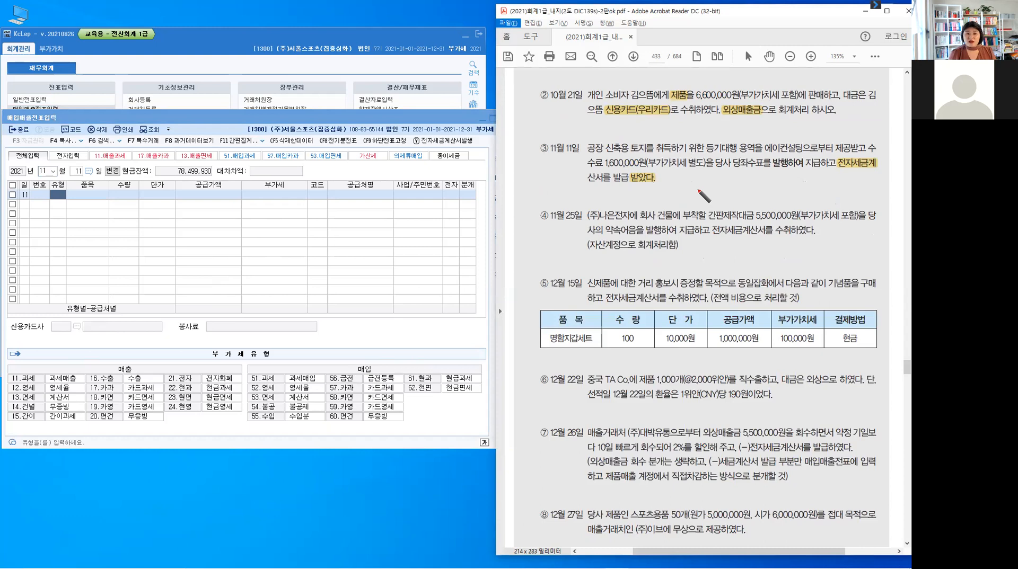
pyautogui.press('alt')
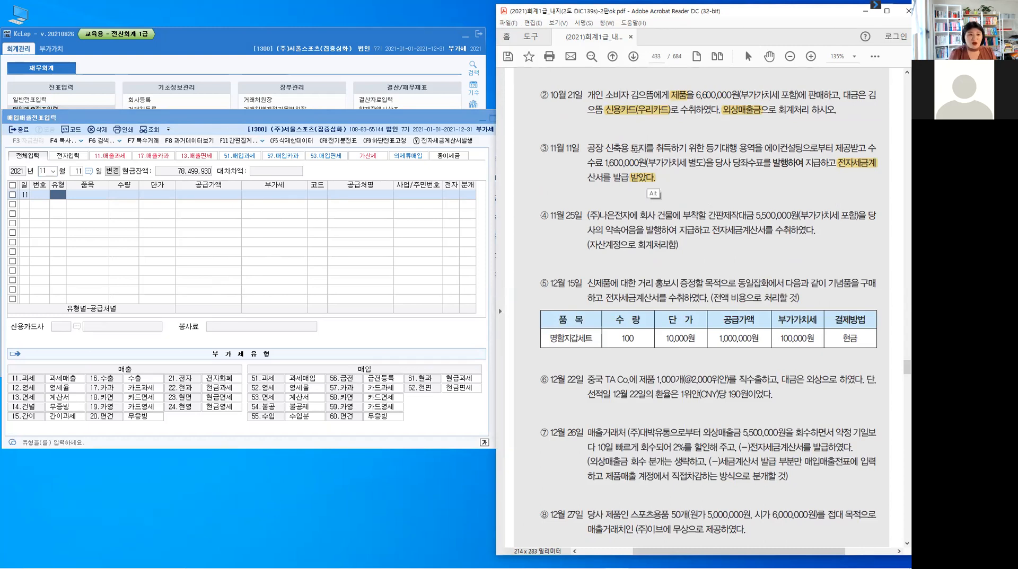
pyautogui.moveTo(630, 148); pyautogui.dragTo(648, 149)
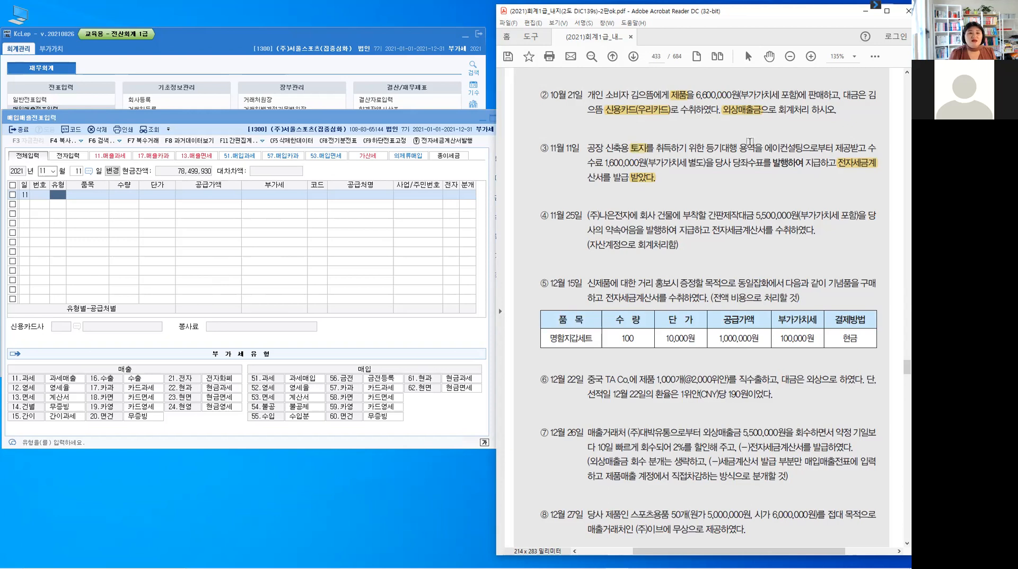
pyautogui.moveTo(708, 150); pyautogui.dragTo(746, 149)
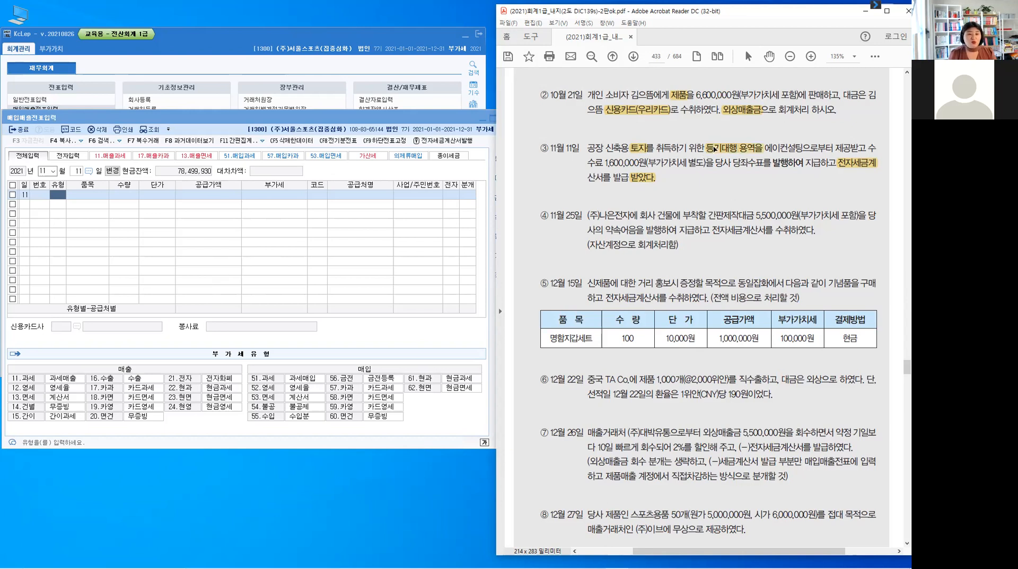
# Link 등기대행 용역 to 토지 with a red arrow and handwrite "취득부대비용: 자산 → 토지" above the November 11 transaction
pyautogui.press('alt')
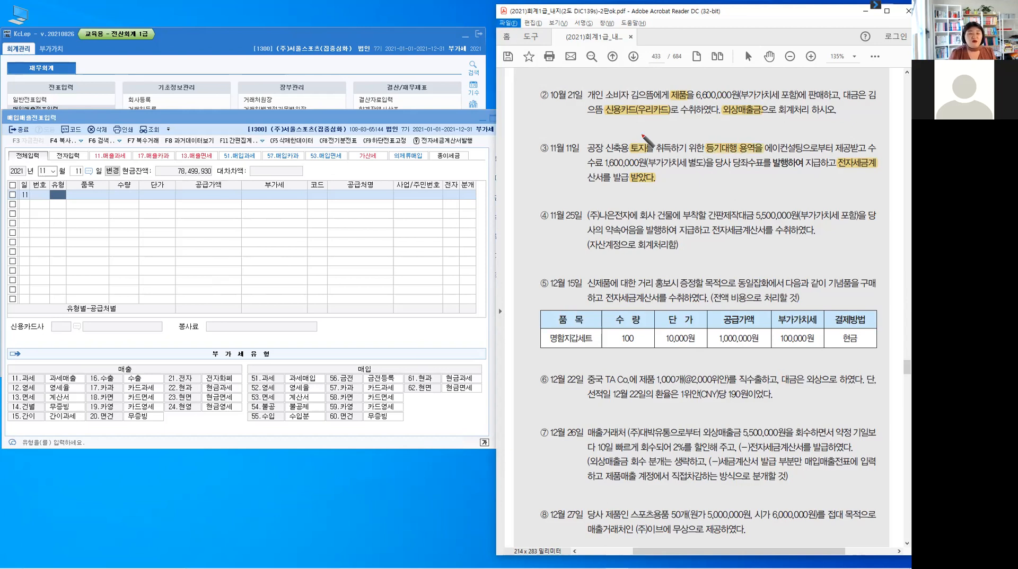
pyautogui.moveTo(641, 142)
pyautogui.mouseDown()
pyautogui.moveTo(674, 130)
pyautogui.moveTo(720, 139)
pyautogui.mouseUp()
pyautogui.click(637, 139)
pyautogui.moveTo(640, 136)
pyautogui.mouseDown()
pyautogui.moveTo(641, 144)
pyautogui.moveTo(688, 117)
pyautogui.moveTo(704, 122)
pyautogui.mouseUp()
pyautogui.moveTo(706, 116); pyautogui.dragTo(727, 127)
pyautogui.click(730, 120)
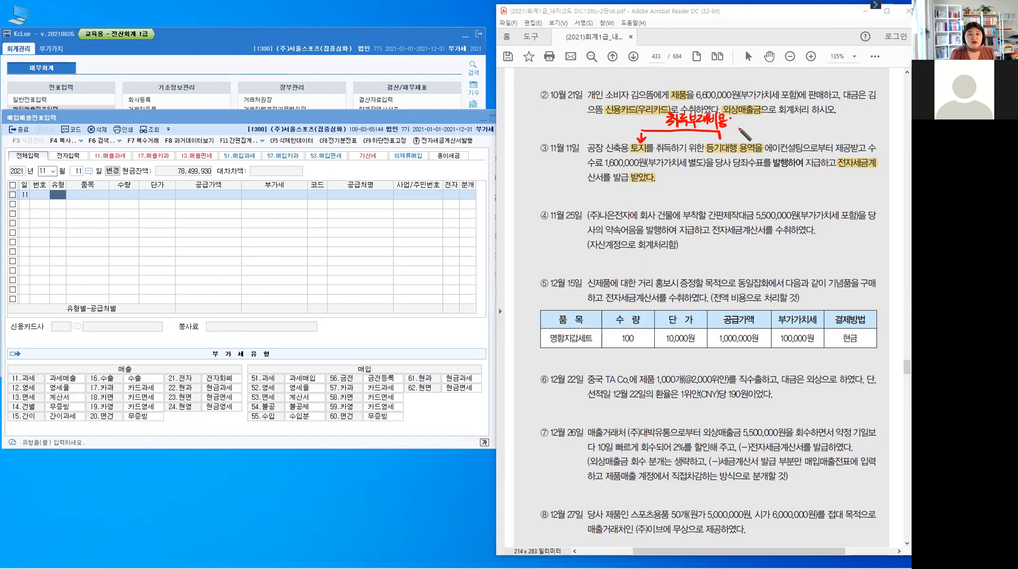
pyautogui.click(730, 125)
pyautogui.moveTo(737, 118); pyautogui.dragTo(754, 126)
pyautogui.moveTo(757, 115)
pyautogui.mouseDown()
pyautogui.moveTo(761, 129)
pyautogui.moveTo(780, 120)
pyautogui.moveTo(794, 128)
pyautogui.mouseUp()
pyautogui.moveTo(795, 118); pyautogui.dragTo(805, 128)
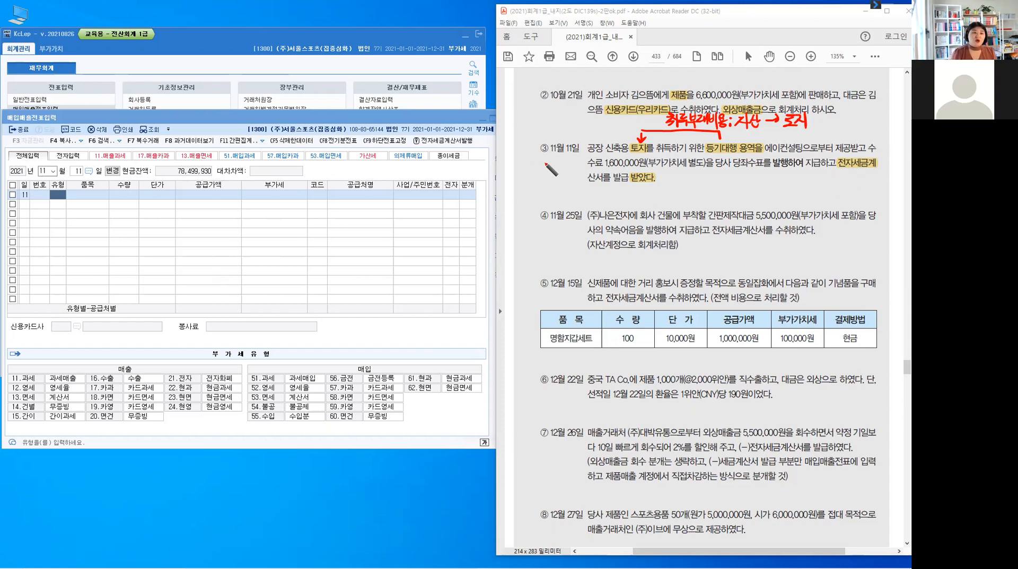
# Handwrite "54.불공" beside the November 11 transaction and the quoted reason "토지의 자본적지출" below its text in red
pyautogui.moveTo(536, 157)
pyautogui.mouseDown()
pyautogui.moveTo(536, 171)
pyautogui.moveTo(549, 173)
pyautogui.moveTo(556, 159)
pyautogui.moveTo(573, 174)
pyautogui.mouseUp()
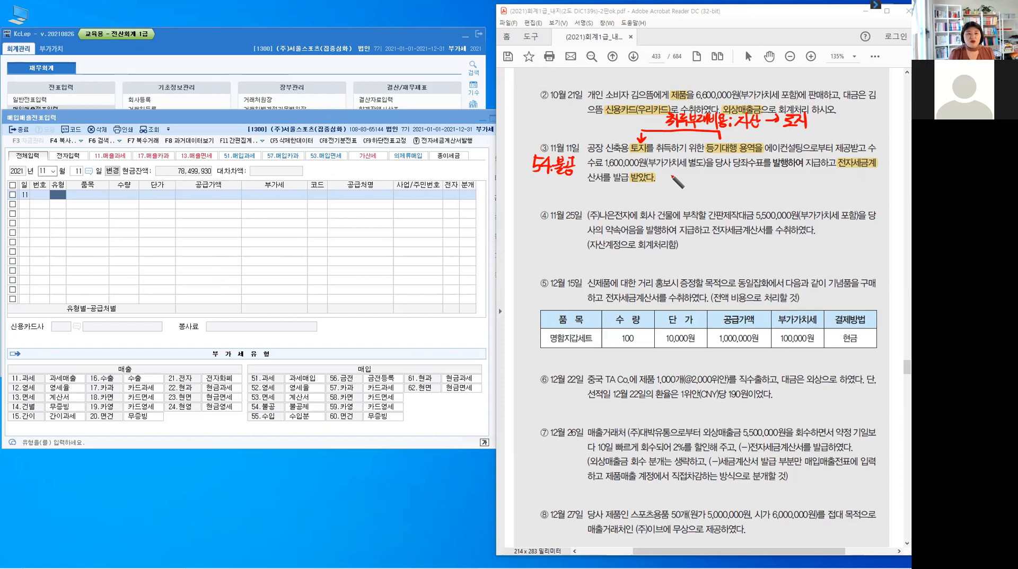
pyautogui.moveTo(667, 177); pyautogui.dragTo(673, 176)
pyautogui.moveTo(667, 178); pyautogui.dragTo(670, 188)
pyautogui.moveTo(664, 189); pyautogui.dragTo(684, 186)
pyautogui.moveTo(685, 176)
pyautogui.mouseDown()
pyautogui.moveTo(685, 189)
pyautogui.moveTo(690, 179)
pyautogui.moveTo(724, 186)
pyautogui.moveTo(732, 177)
pyautogui.mouseUp()
pyautogui.moveTo(732, 177); pyautogui.dragTo(733, 185)
pyautogui.moveTo(735, 175)
pyautogui.mouseDown()
pyautogui.moveTo(735, 187)
pyautogui.moveTo(755, 177)
pyautogui.mouseUp()
pyautogui.moveTo(749, 180); pyautogui.dragTo(757, 182)
pyautogui.moveTo(748, 184); pyautogui.dragTo(759, 188)
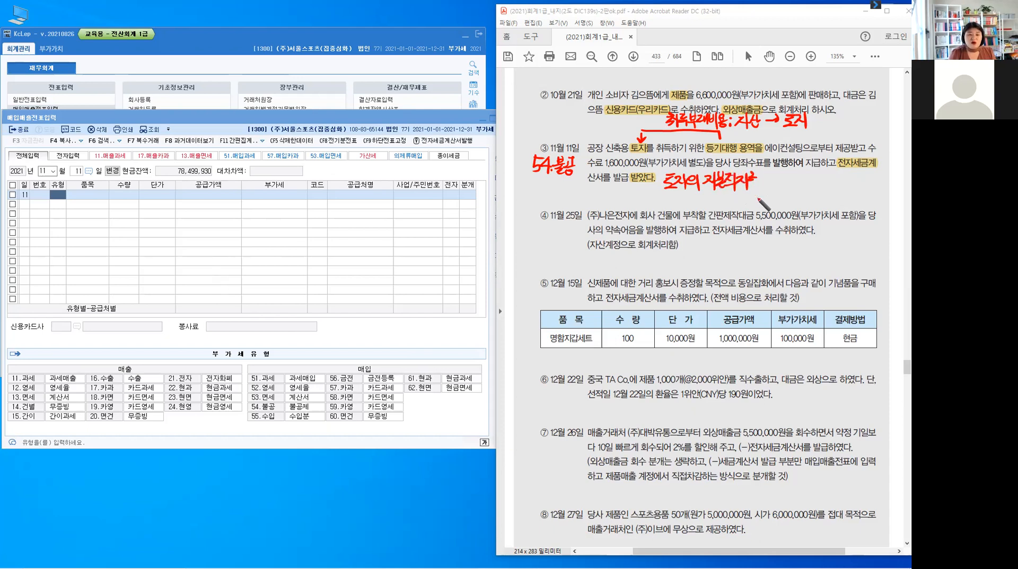
pyautogui.moveTo(660, 171); pyautogui.dragTo(663, 178)
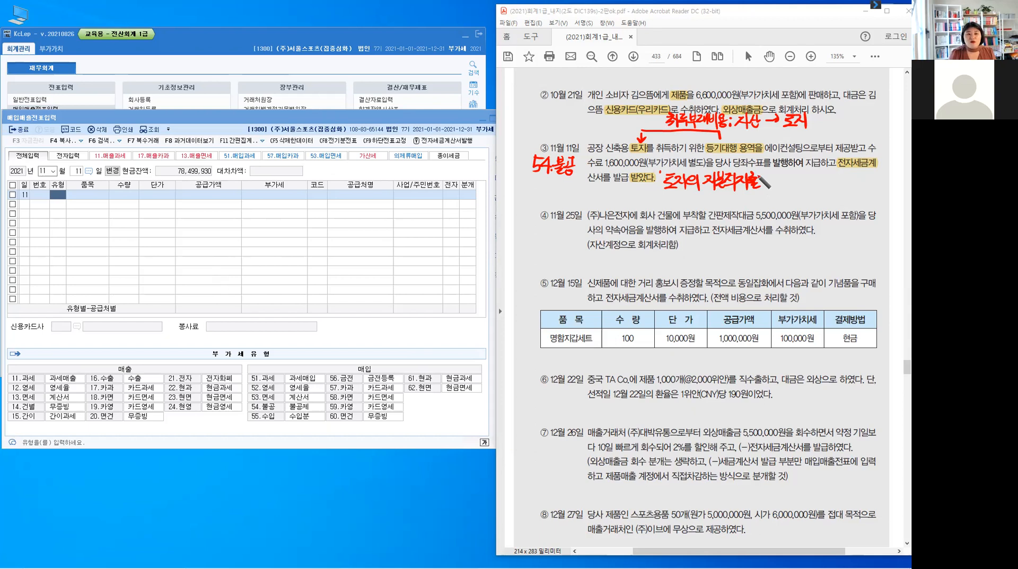
pyautogui.moveTo(760, 173); pyautogui.dragTo(759, 183)
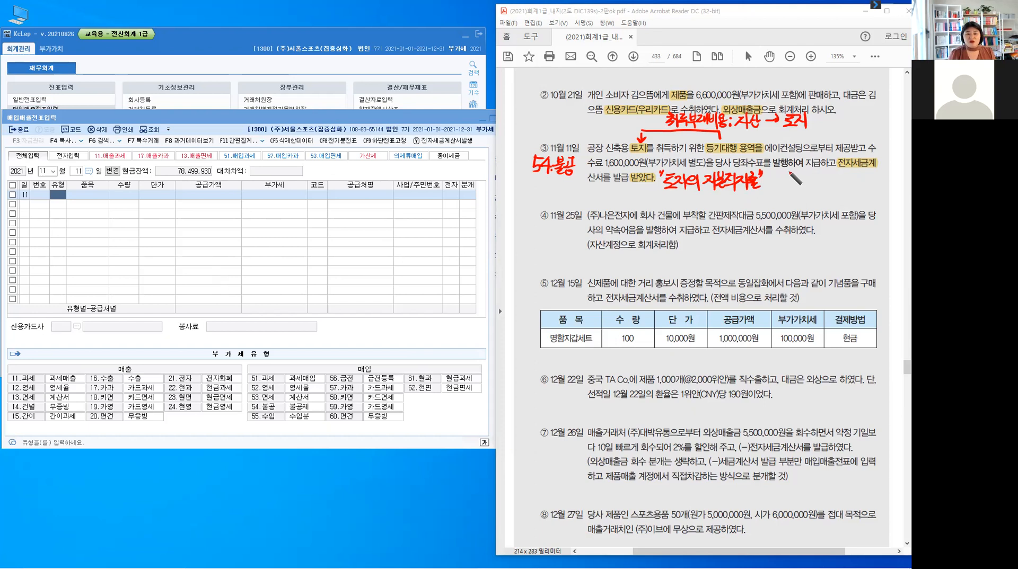
# Draw a red arrow up to the 당좌수표 발행 wording of the November 11 transaction and handwrite "당좌예금" beside it
pyautogui.moveTo(792, 187); pyautogui.dragTo(792, 170)
pyautogui.moveTo(784, 179)
pyautogui.mouseDown()
pyautogui.moveTo(792, 171)
pyautogui.moveTo(817, 182)
pyautogui.mouseUp()
pyautogui.moveTo(812, 188); pyautogui.dragTo(820, 187)
pyautogui.moveTo(822, 184); pyautogui.dragTo(827, 191)
pyautogui.moveTo(830, 177)
pyautogui.mouseDown()
pyautogui.moveTo(829, 194)
pyautogui.moveTo(836, 182)
pyautogui.mouseUp()
pyautogui.moveTo(838, 183); pyautogui.dragTo(841, 190)
pyautogui.moveTo(844, 178)
pyautogui.mouseDown()
pyautogui.moveTo(845, 197)
pyautogui.moveTo(852, 184)
pyautogui.mouseUp()
pyautogui.moveTo(845, 187); pyautogui.dragTo(855, 185)
pyautogui.moveTo(847, 188); pyautogui.dragTo(851, 194)
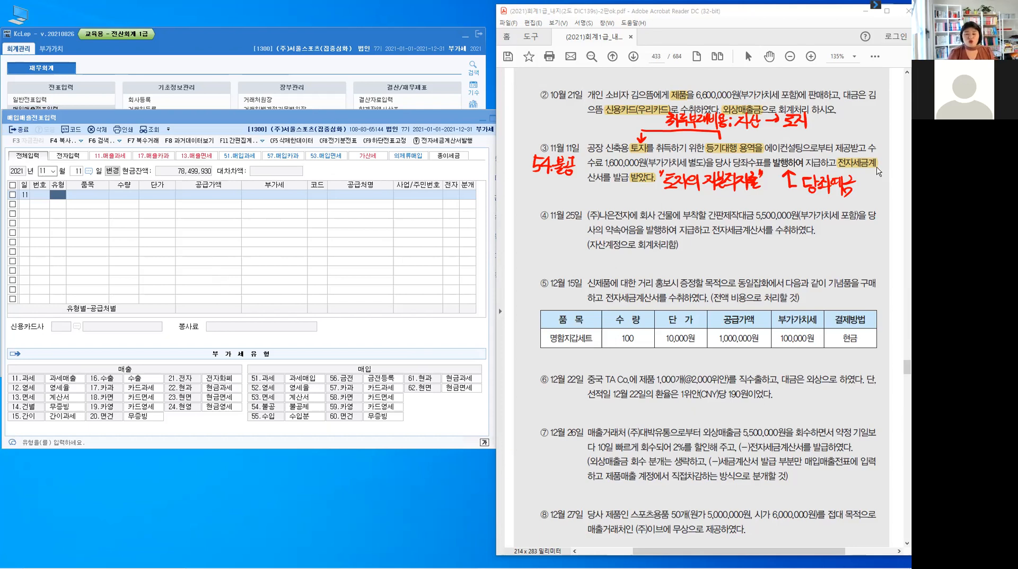
# Start the November 11 voucher line in KcLep with type 54.불공, item 수수료 and a supply value of 1,600,000
pyautogui.click(59, 196)
pyautogui.write('54')
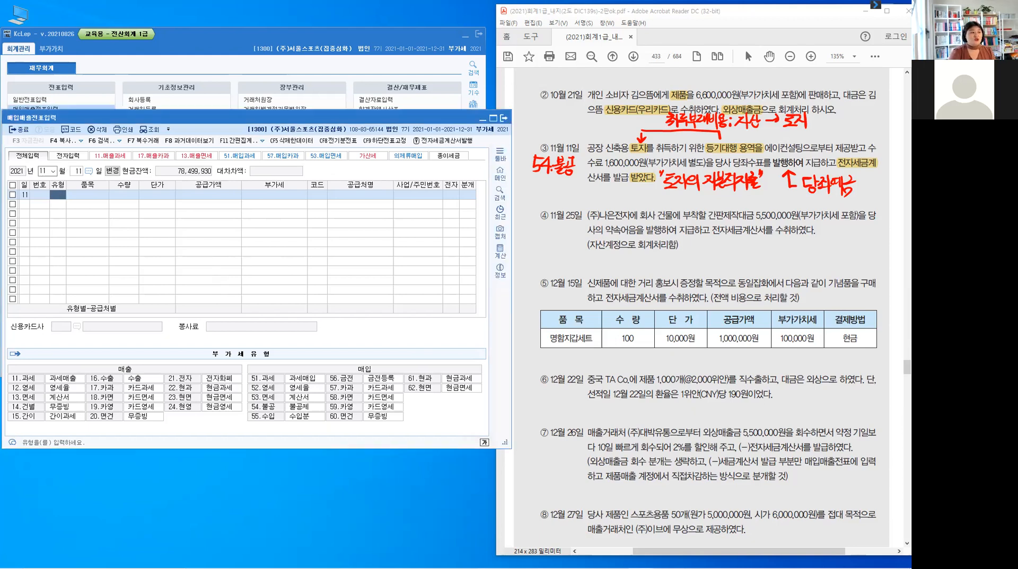
pyautogui.press('Return')
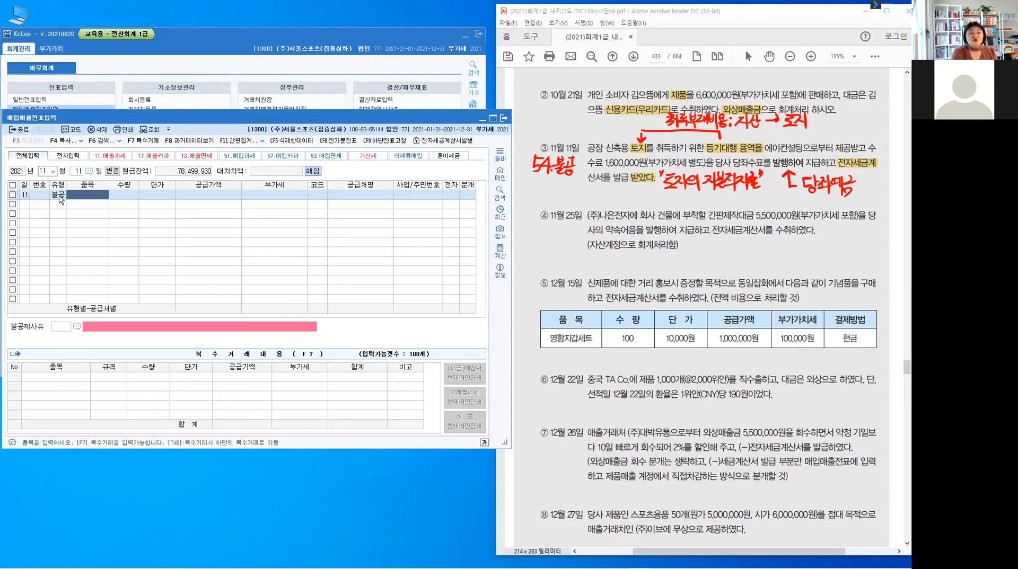
pyautogui.write('수수료')
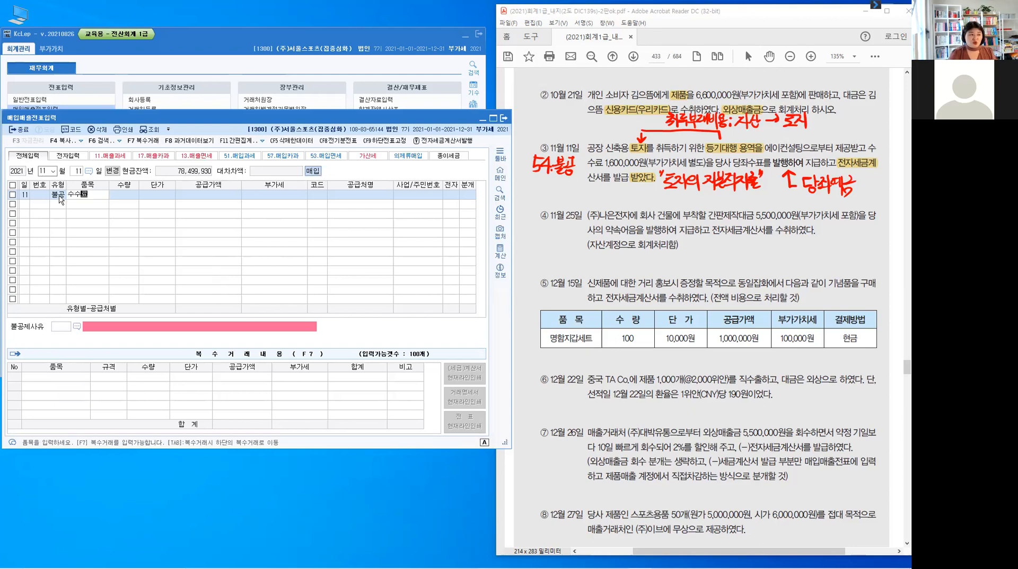
pyautogui.press('Return')
pyautogui.press('Return')
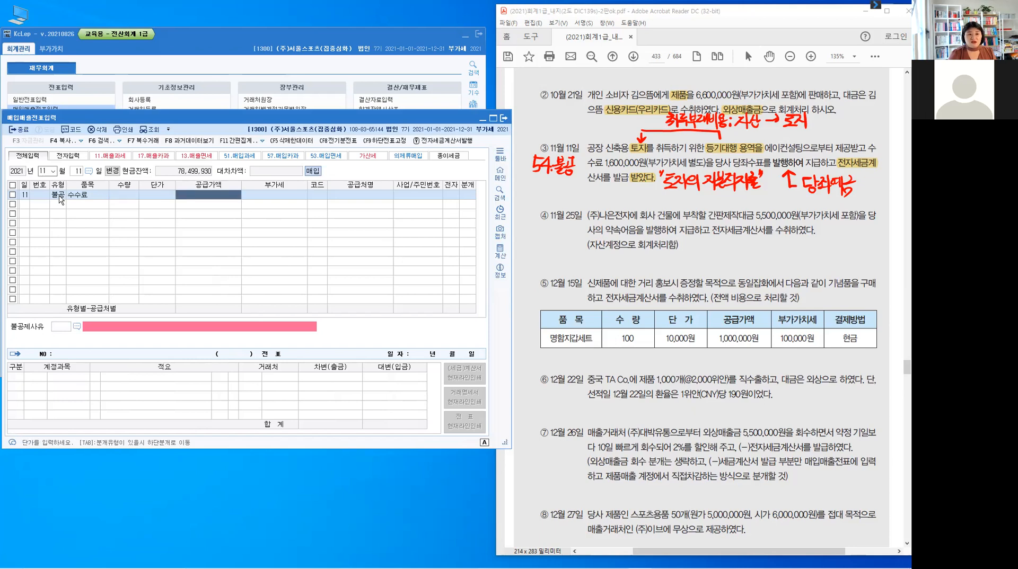
pyautogui.write('1,600,000')
pyautogui.press('Return')
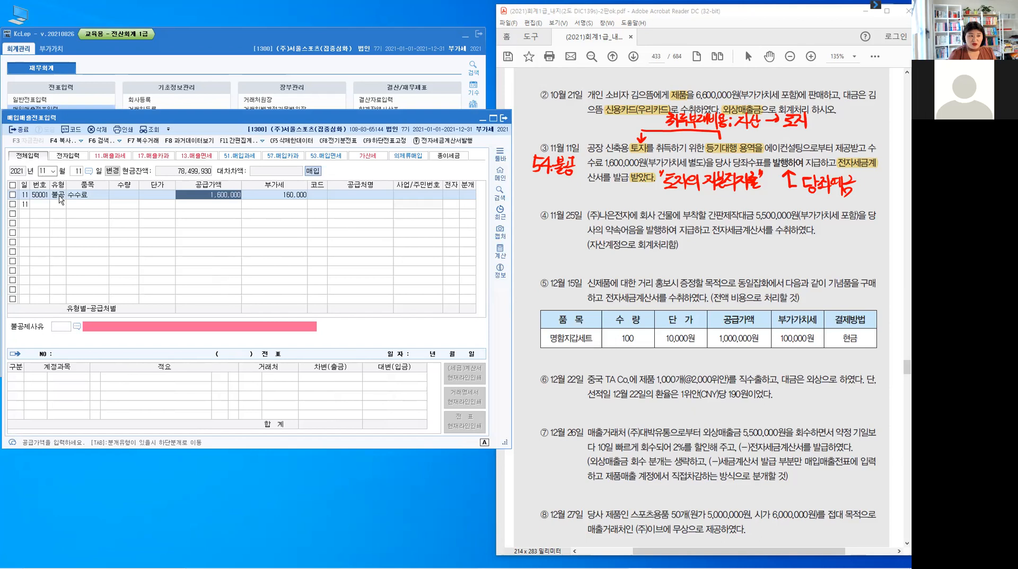
# Assign 에이컨설팅 as the supplier by searching for "에이" and mark the November 11 line as electronic (여)
pyautogui.press('Return')
pyautogui.write('에이')
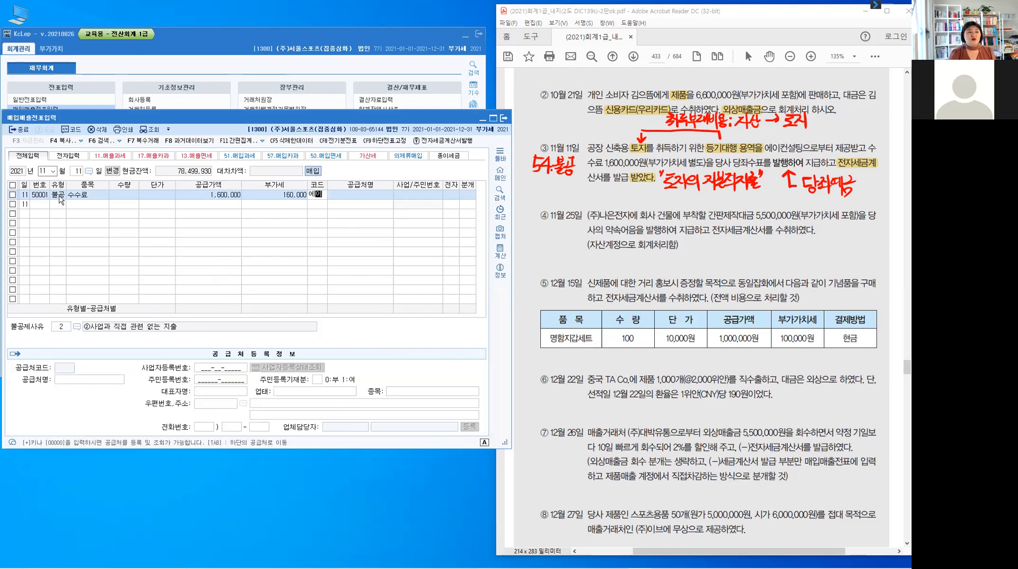
pyautogui.press('Return')
pyautogui.press('Return')
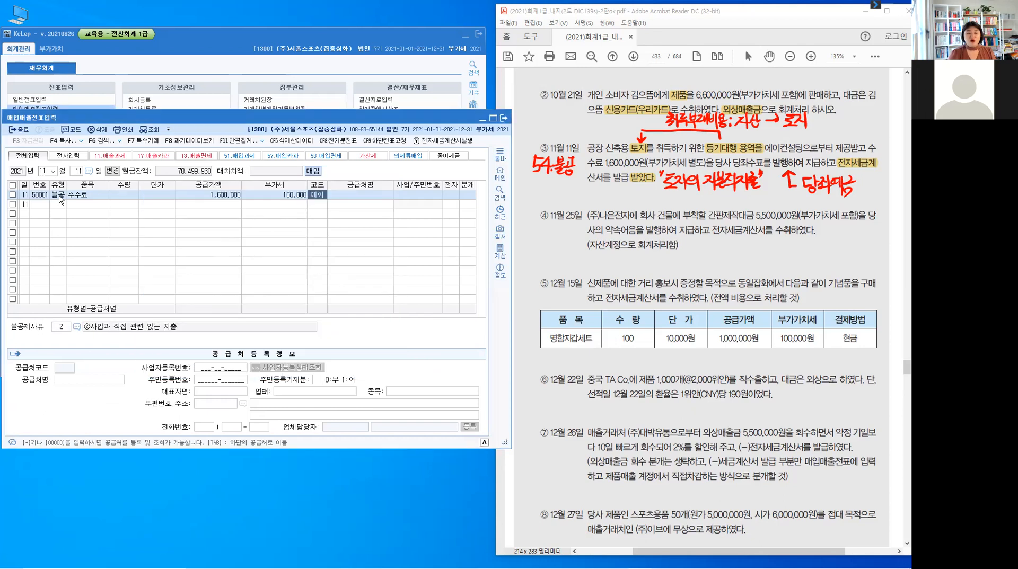
pyautogui.press('Return')
pyautogui.write('1')
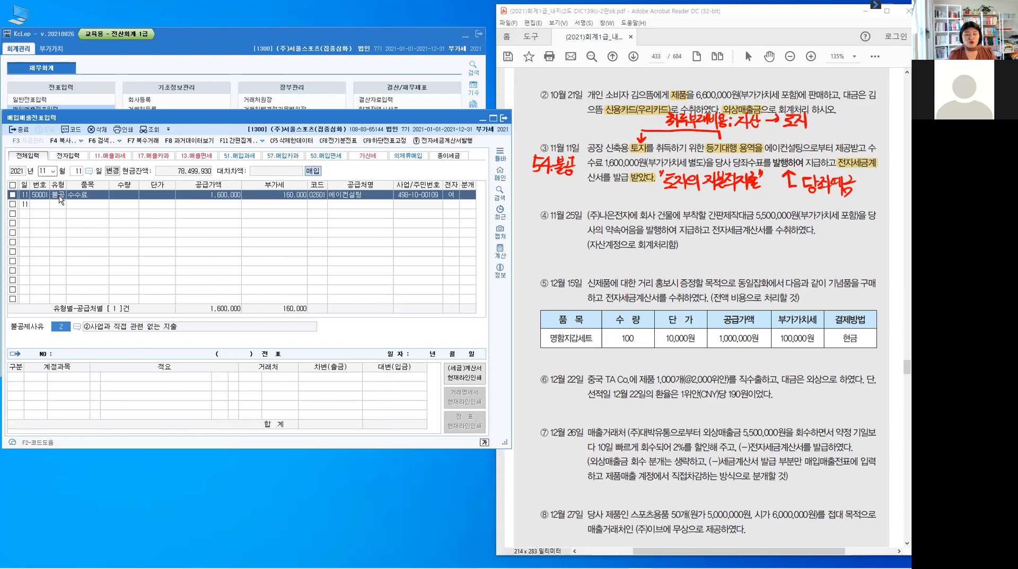
# Set the non-deductible reason (불공제사유) of the November 11 line to 6, 토지의 자본적 지출 관련
pyautogui.press('F2')
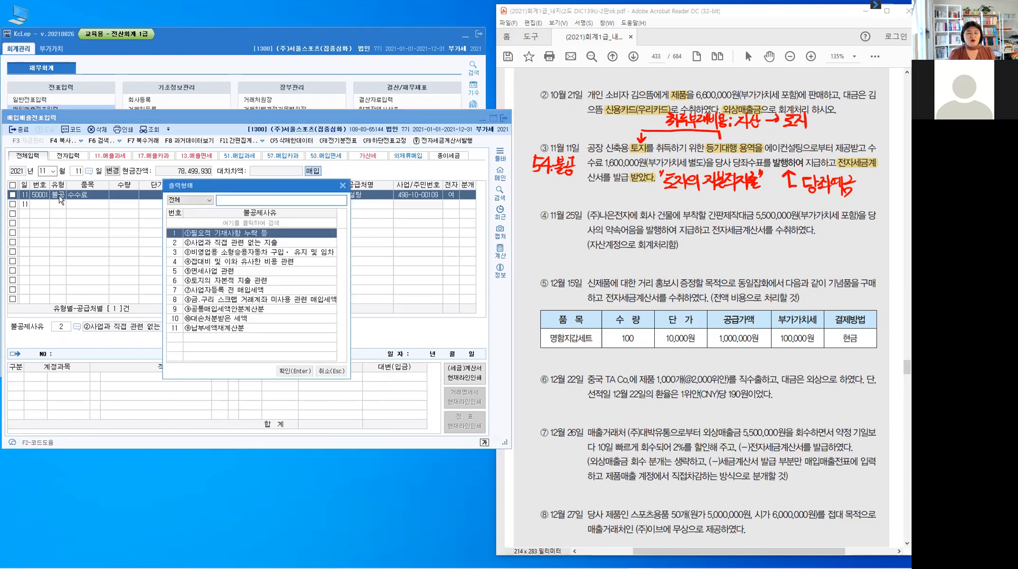
pyautogui.write('6')
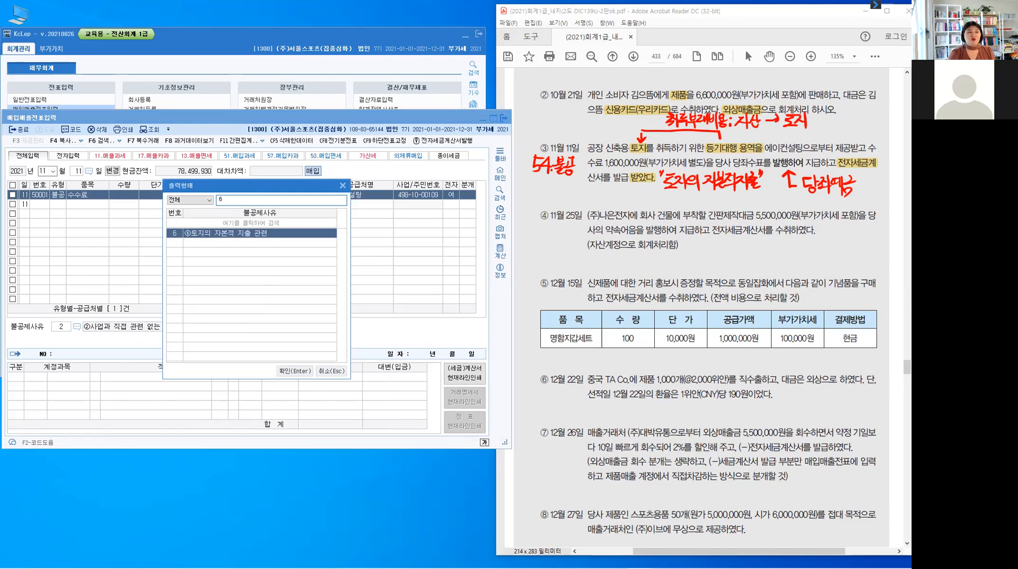
pyautogui.press('Return')
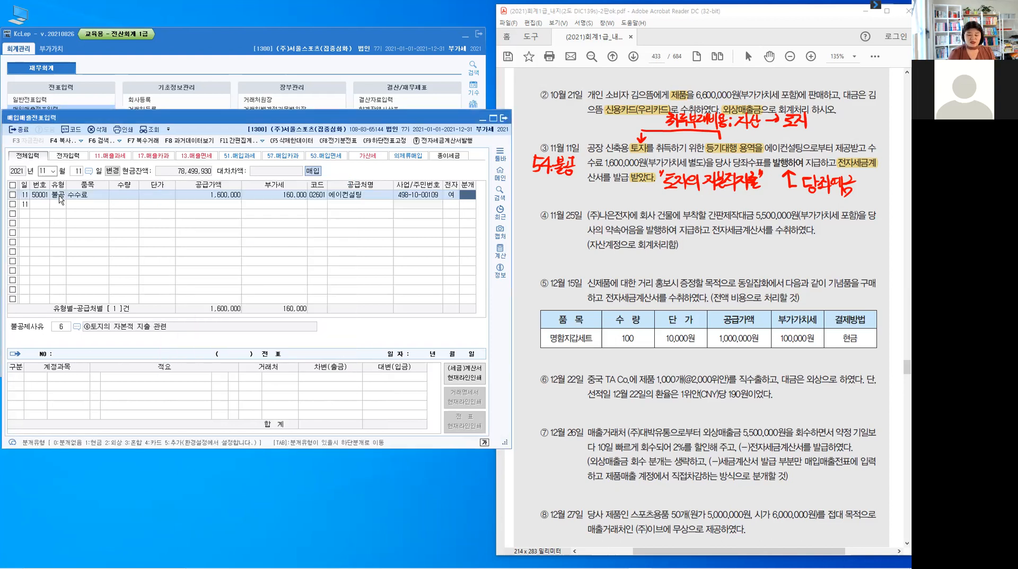
# Set the November 11 line's journal type to 3.혼합 and change its debit account to 201 토지
pyautogui.write('3')
pyautogui.press('Return')
pyautogui.press('Return')
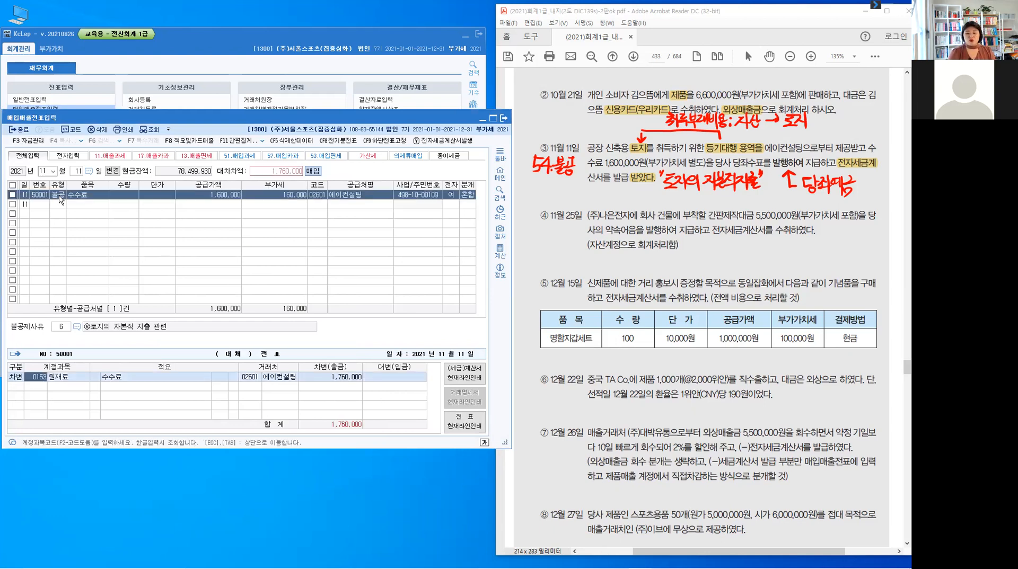
pyautogui.write('201')
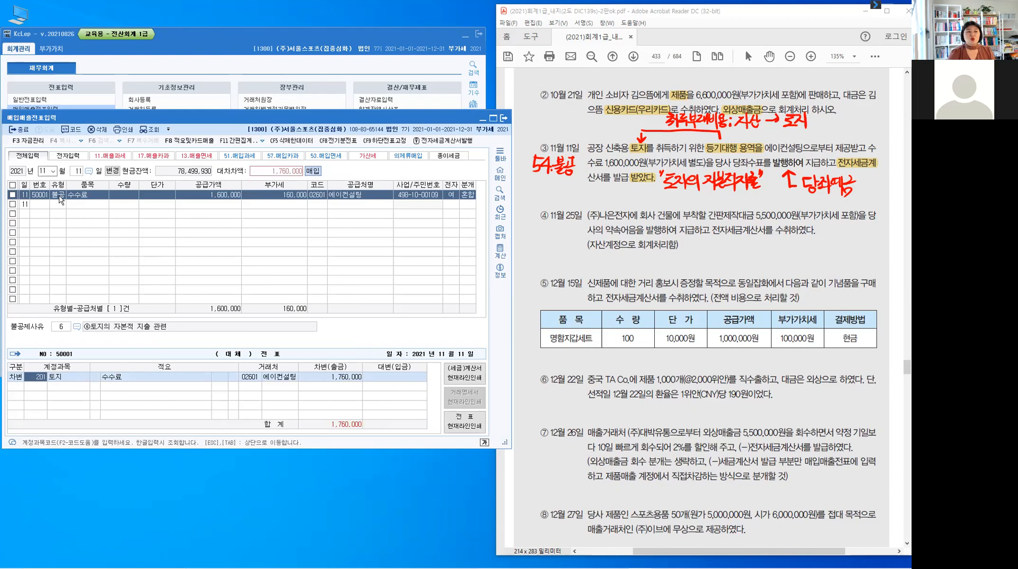
pyautogui.press('Return')
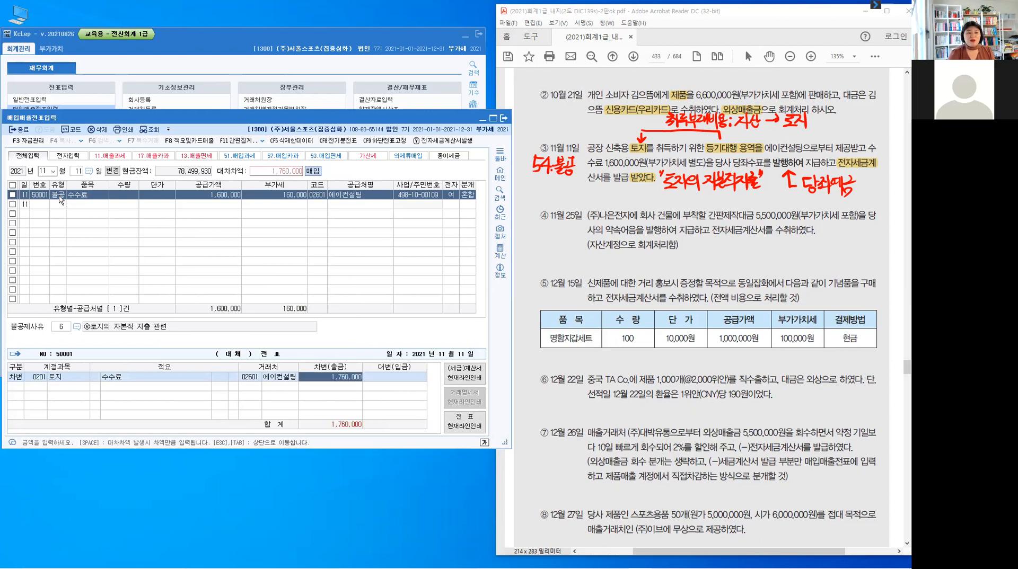
# Add a credit line (대변) with account 102 당좌예금 to the November 11 journal and clear the red handwritten marks
pyautogui.press('Return')
pyautogui.write('4')
pyautogui.press('Return')
pyautogui.write('102')
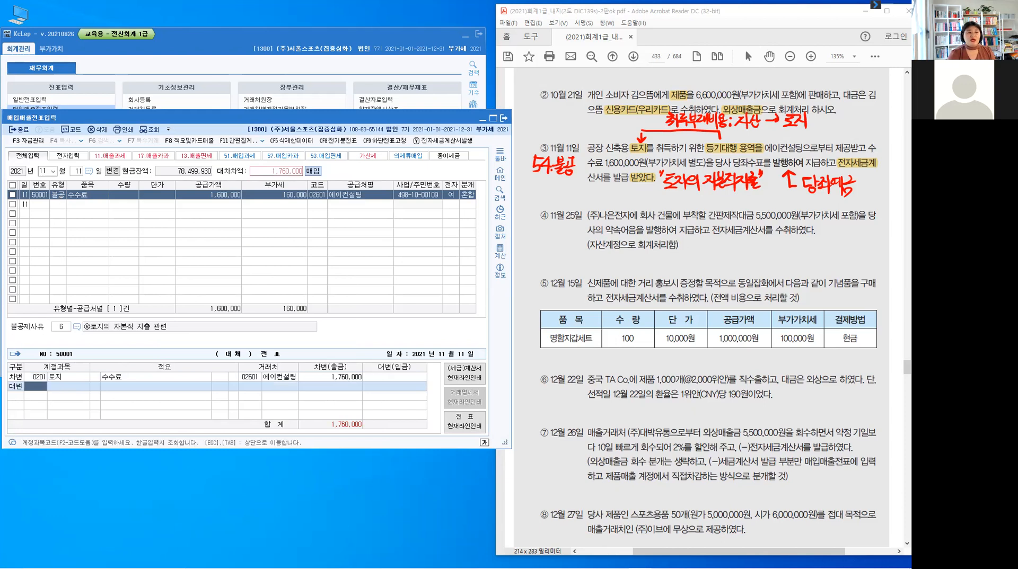
pyautogui.press('Return')
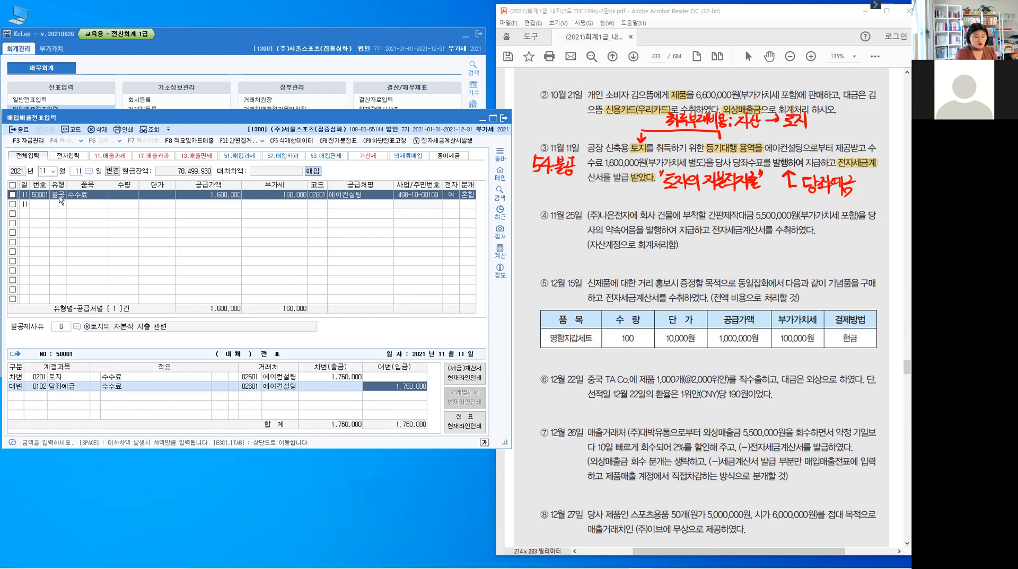
pyautogui.press('Escape')
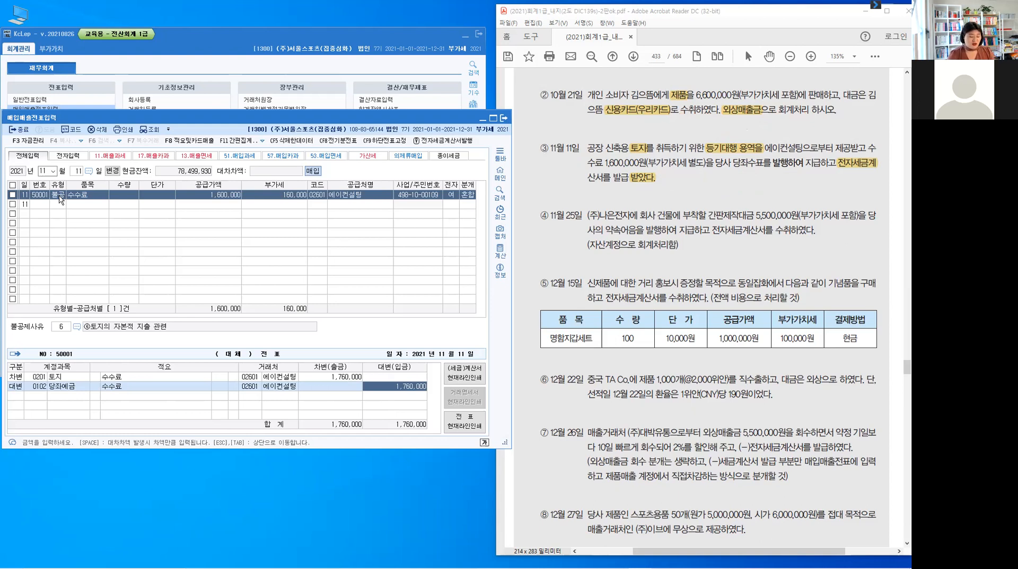
# Confirm the November 11 journal lines and set the voucher entry date to November 25
pyautogui.press('Return')
pyautogui.press('Escape')
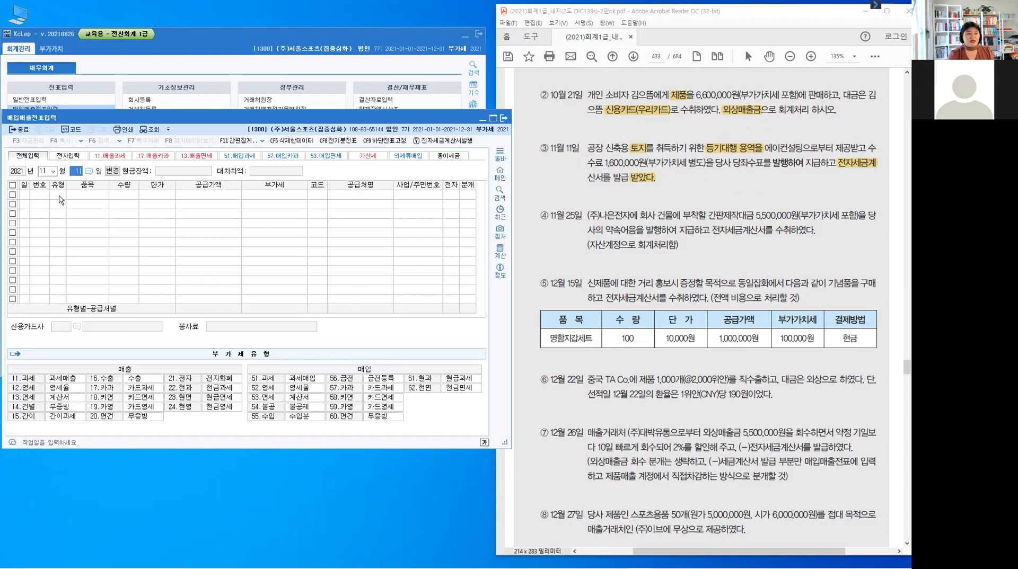
pyautogui.write('25')
pyautogui.press('Return')
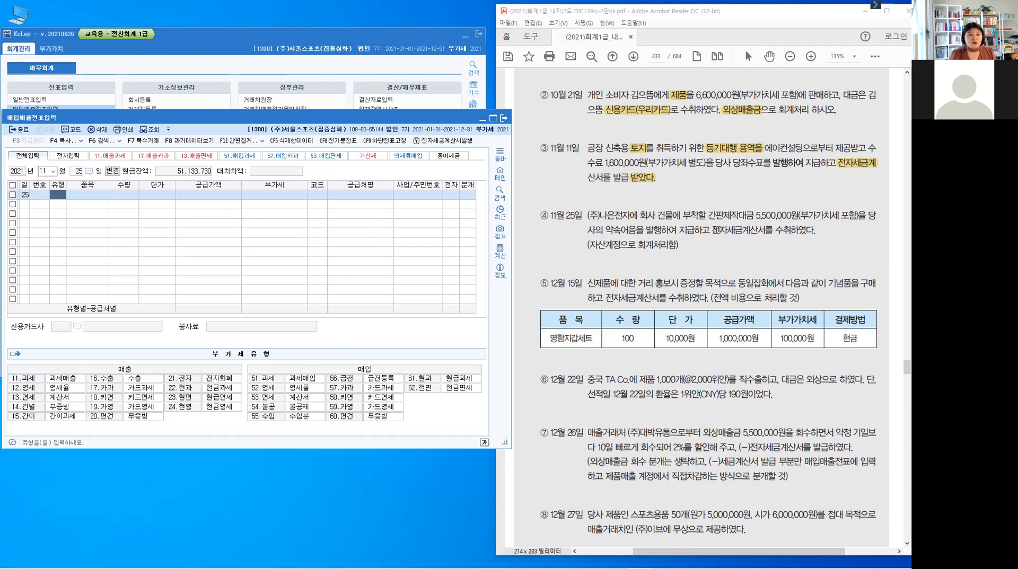
# Highlight 전자세금계산서를 수취하였다 and 간판제작대금 in the November 25 transaction of the PDF
pyautogui.moveTo(712, 230); pyautogui.dragTo(814, 231)
pyautogui.click(788, 238)
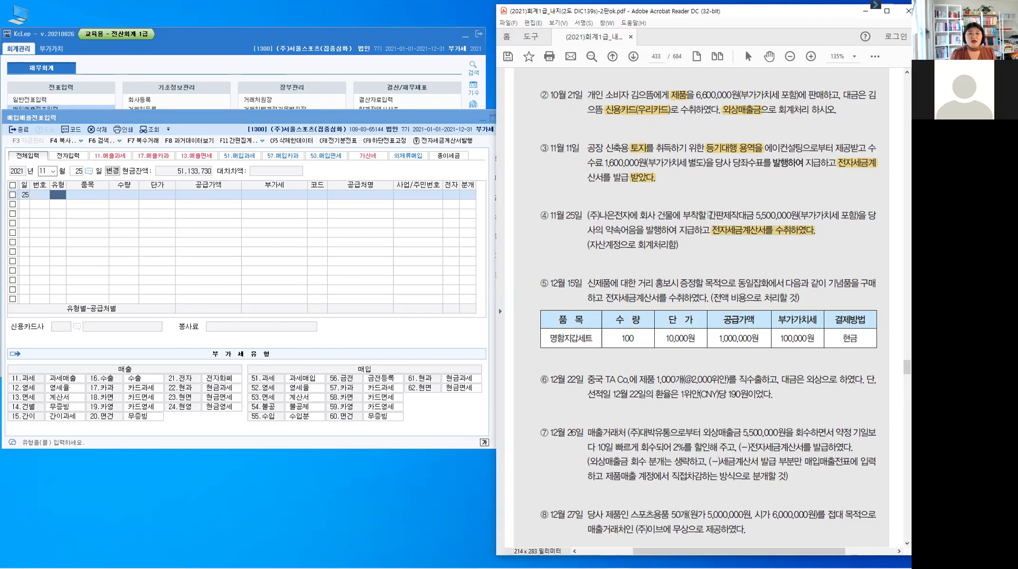
pyautogui.moveTo(709, 215); pyautogui.dragTo(751, 217)
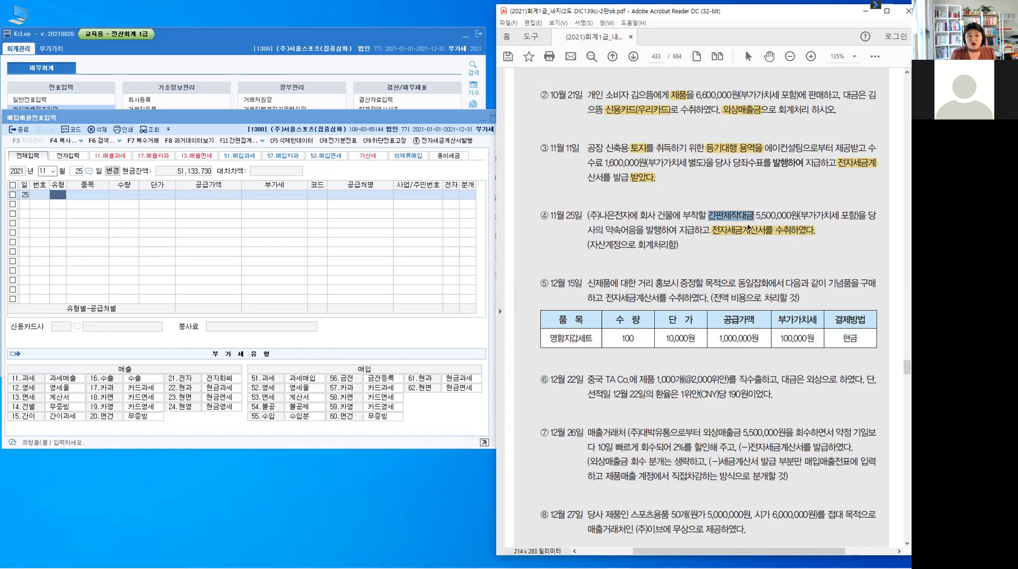
pyautogui.click(749, 228)
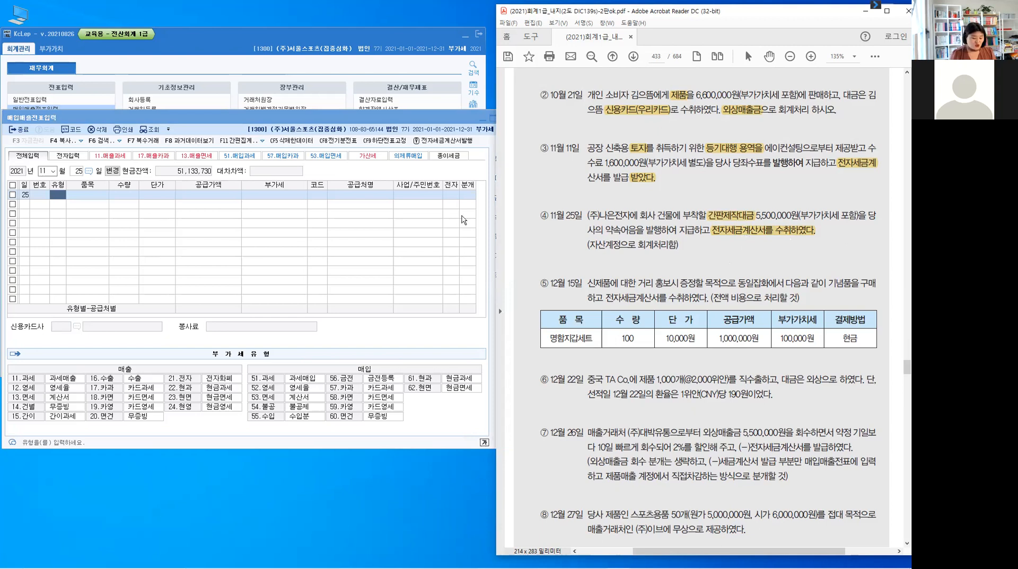
# Handwrite 51.과세 in red beside the November 25 transaction in the PDF and highlight 자산 in its parenthetical note
pyautogui.press('alt')
pyautogui.moveTo(539, 226)
pyautogui.mouseDown()
pyautogui.moveTo(549, 239)
pyautogui.moveTo(573, 234)
pyautogui.moveTo(574, 242)
pyautogui.mouseUp()
pyautogui.click(555, 238)
pyautogui.moveTo(578, 225); pyautogui.dragTo(578, 244)
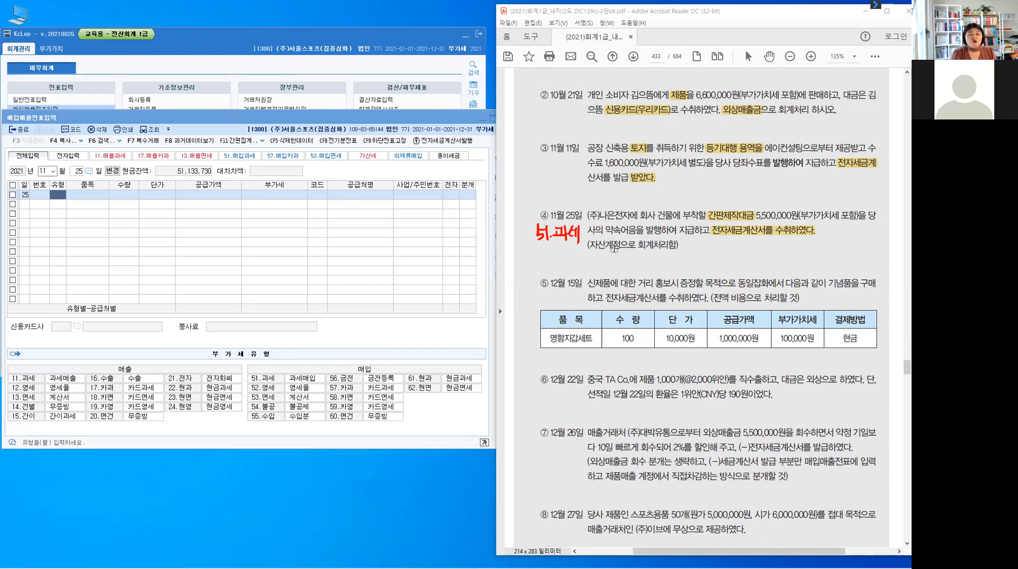
pyautogui.moveTo(588, 245); pyautogui.dragTo(605, 245)
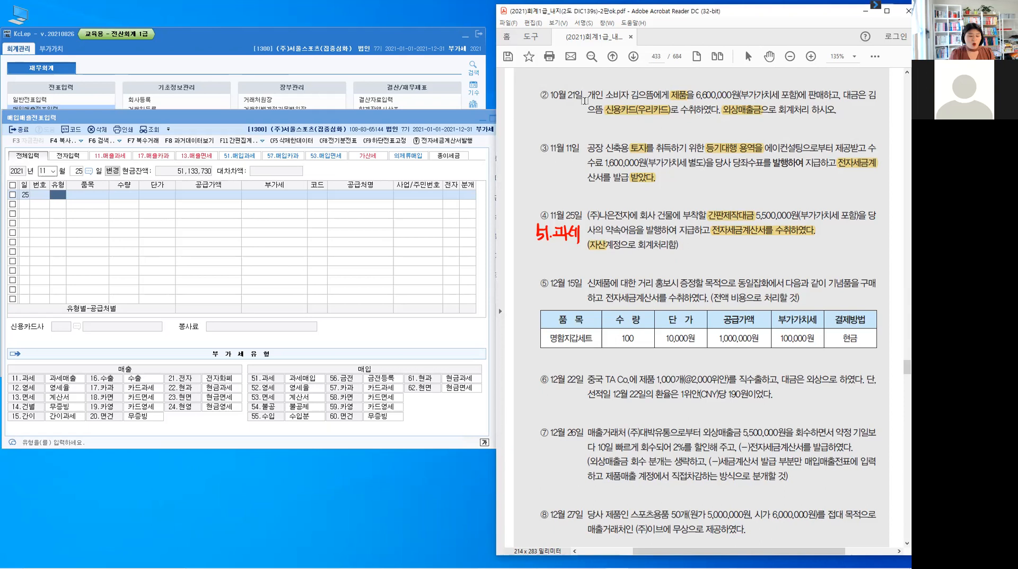
# Sketch two red building outlines over the October 21 transaction, with a shaded signboard on the first one
pyautogui.hotkey('alt', '1')
pyautogui.moveTo(570, 78)
pyautogui.mouseDown()
pyautogui.moveTo(531, 80)
pyautogui.moveTo(570, 136)
pyautogui.mouseUp()
pyautogui.moveTo(572, 92)
pyautogui.mouseDown()
pyautogui.moveTo(572, 130)
pyautogui.moveTo(614, 79)
pyautogui.moveTo(615, 126)
pyautogui.moveTo(598, 125)
pyautogui.moveTo(618, 128)
pyautogui.moveTo(612, 92)
pyautogui.mouseUp()
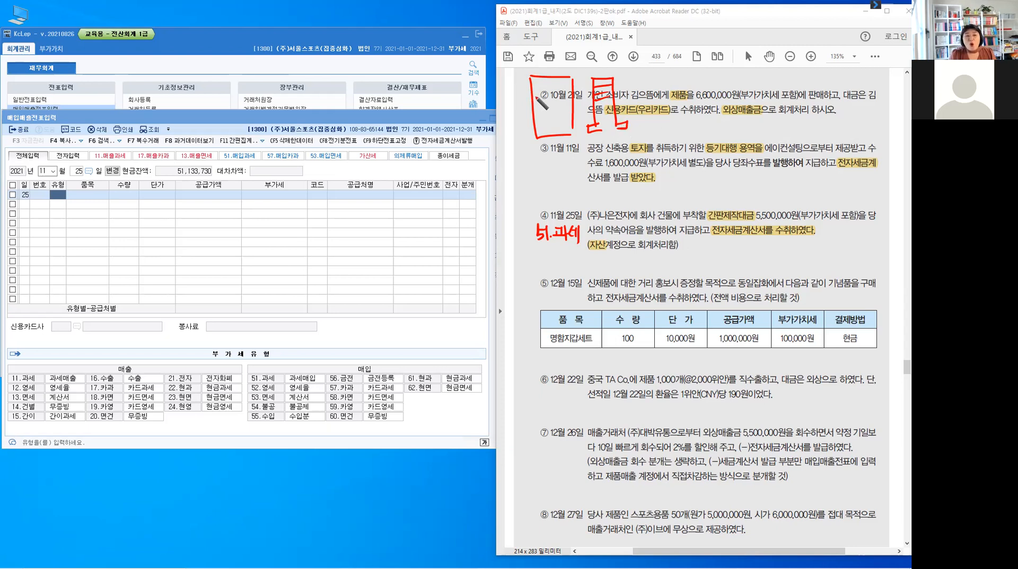
pyautogui.moveTo(537, 90)
pyautogui.mouseDown()
pyautogui.moveTo(548, 103)
pyautogui.moveTo(536, 90)
pyautogui.mouseUp()
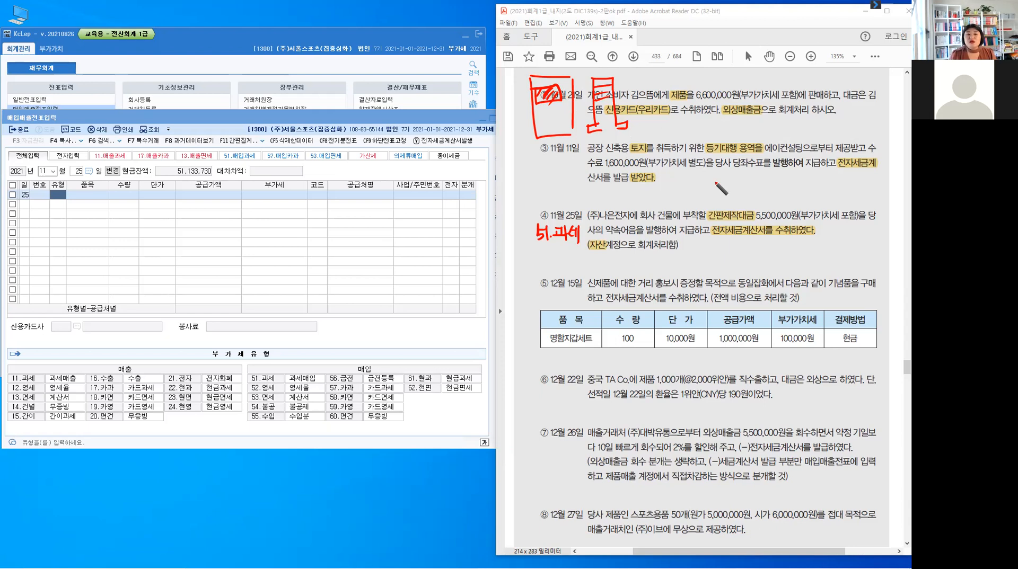
# Draw a red guide line from 간판제작대금 in the November 25 transaction and handwrite 비품 above it
pyautogui.moveTo(718, 207)
pyautogui.mouseDown()
pyautogui.moveTo(727, 188)
pyautogui.moveTo(738, 196)
pyautogui.mouseUp()
pyautogui.moveTo(732, 192); pyautogui.dragTo(738, 191)
pyautogui.moveTo(742, 183)
pyautogui.mouseDown()
pyautogui.moveTo(743, 203)
pyautogui.moveTo(749, 190)
pyautogui.mouseUp()
pyautogui.moveTo(744, 191); pyautogui.dragTo(752, 194)
pyautogui.moveTo(748, 194); pyautogui.dragTo(747, 198)
pyautogui.moveTo(745, 198); pyautogui.dragTo(751, 202)
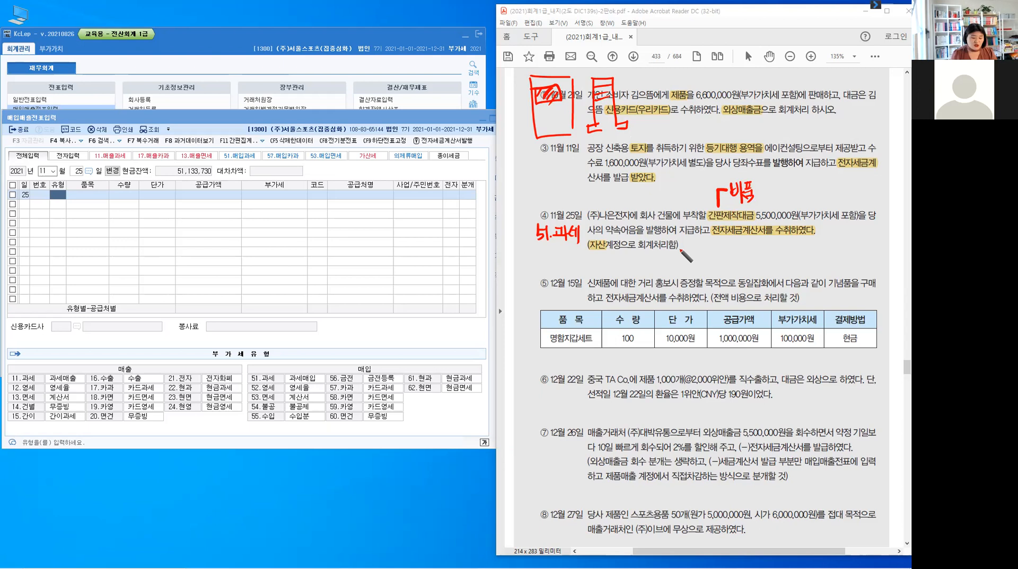
# Highlight 약속어음을 발행하여 지급하고 in the November 25 transaction and handwrite 미지급금 in red beneath it
pyautogui.moveTo(609, 228); pyautogui.dragTo(681, 229)
pyautogui.click(649, 242)
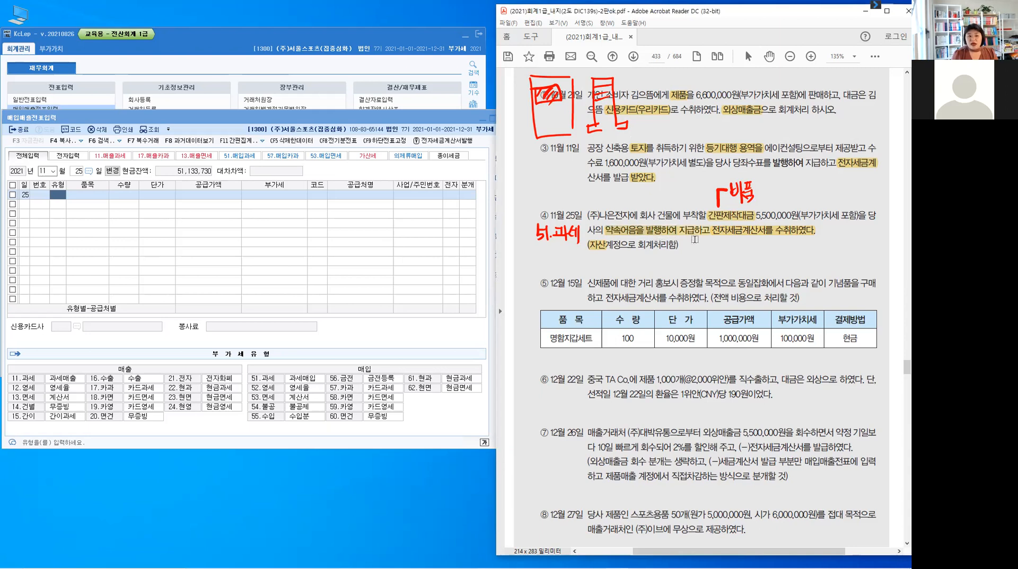
pyautogui.hotkey('alt', '2')
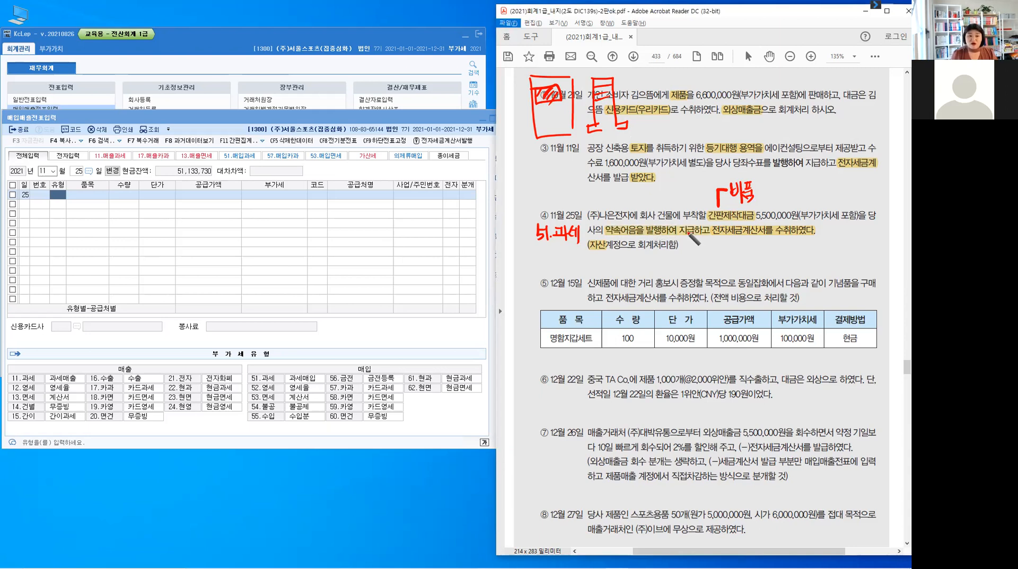
pyautogui.moveTo(692, 235); pyautogui.dragTo(702, 257)
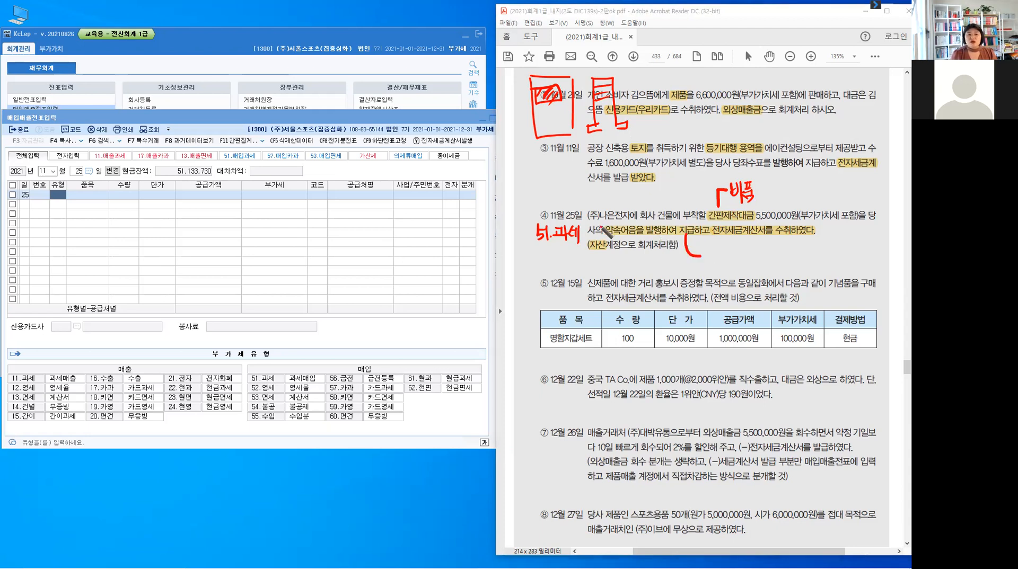
pyautogui.moveTo(601, 224); pyautogui.dragTo(599, 228)
pyautogui.moveTo(695, 226); pyautogui.dragTo(718, 261)
pyautogui.moveTo(709, 262); pyautogui.dragTo(734, 265)
pyautogui.moveTo(737, 248); pyautogui.dragTo(748, 254)
pyautogui.moveTo(739, 256); pyautogui.dragTo(757, 262)
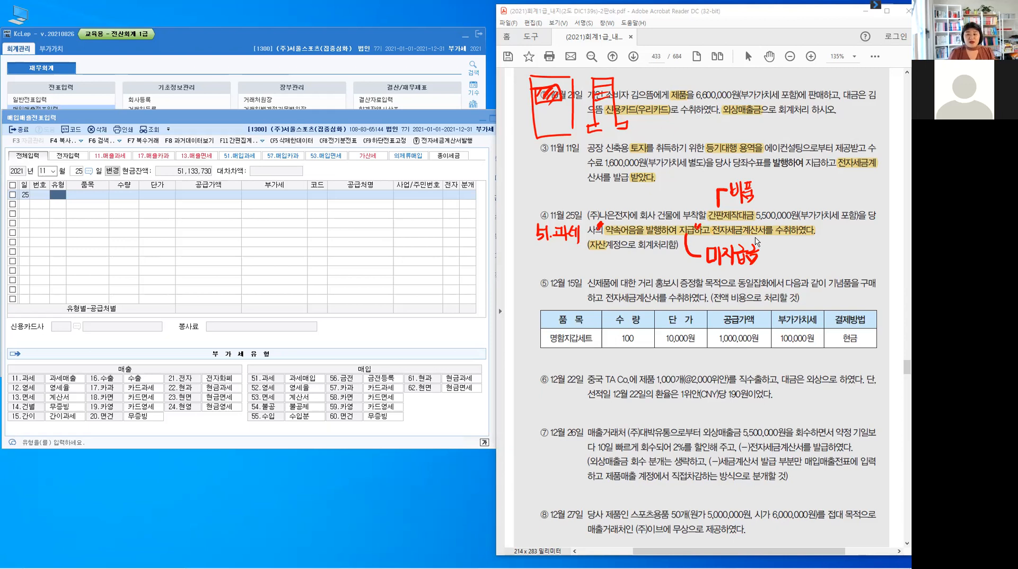
# Start the November 25 voucher line with type 51 과세 and the item name 간판제작대금
pyautogui.click(55, 196)
pyautogui.write('51')
pyautogui.press('Return')
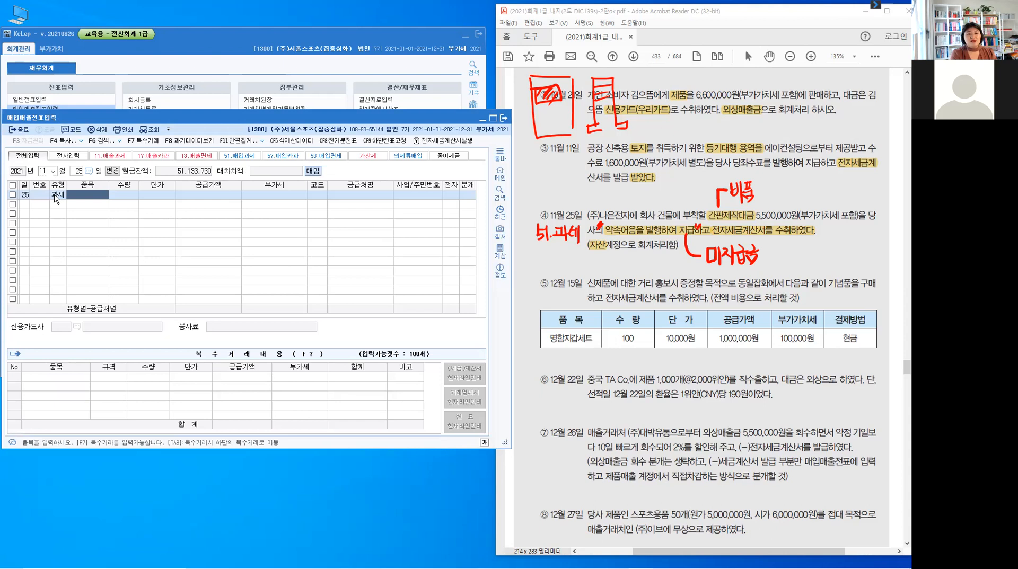
pyautogui.write('간판제작대금')
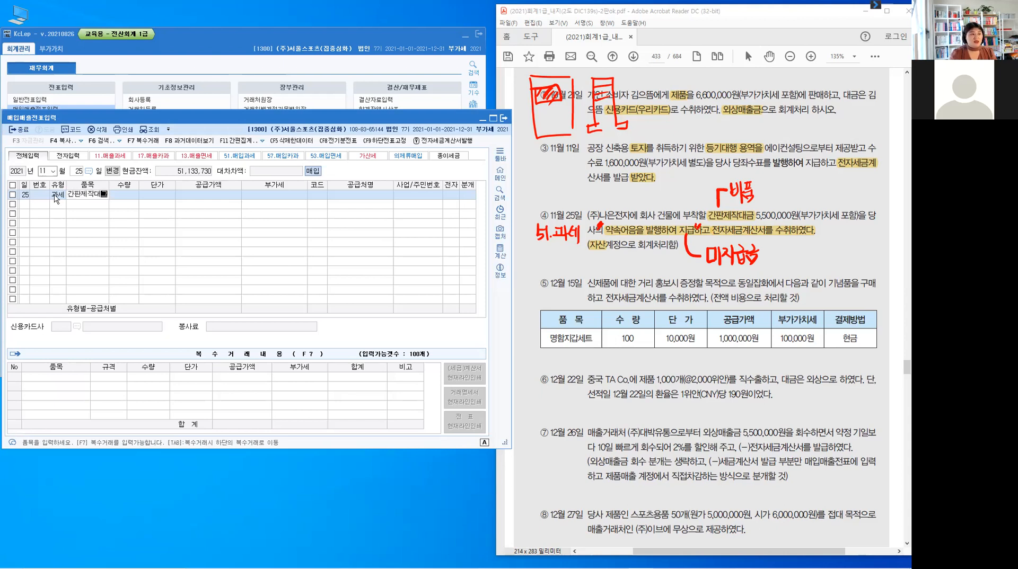
pyautogui.press('Return')
pyautogui.press('Return')
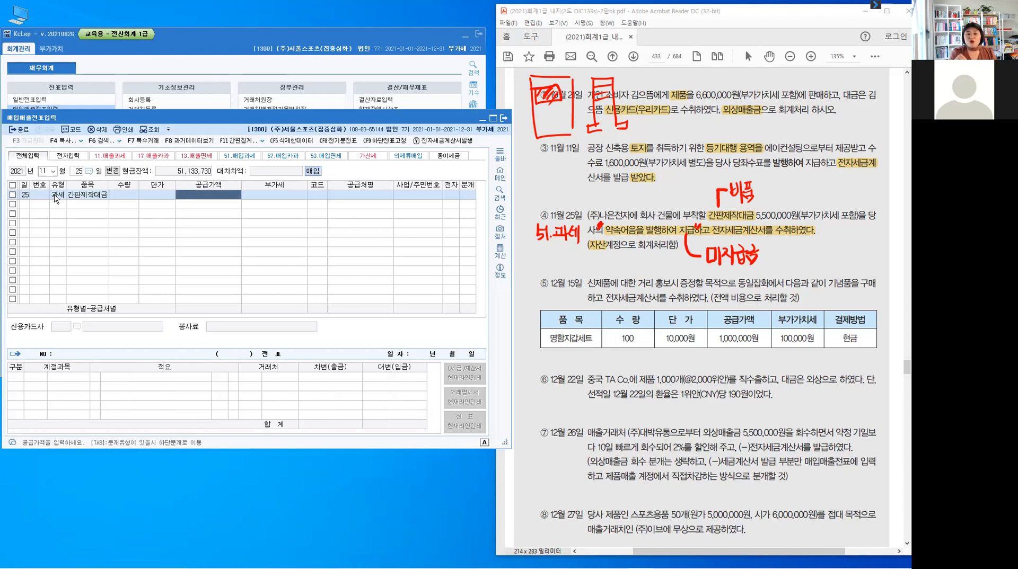
# Highlight 포함 in the November 25 transaction and enter a supply amount of 5,000,000 in the voucher line
pyautogui.click(859, 216)
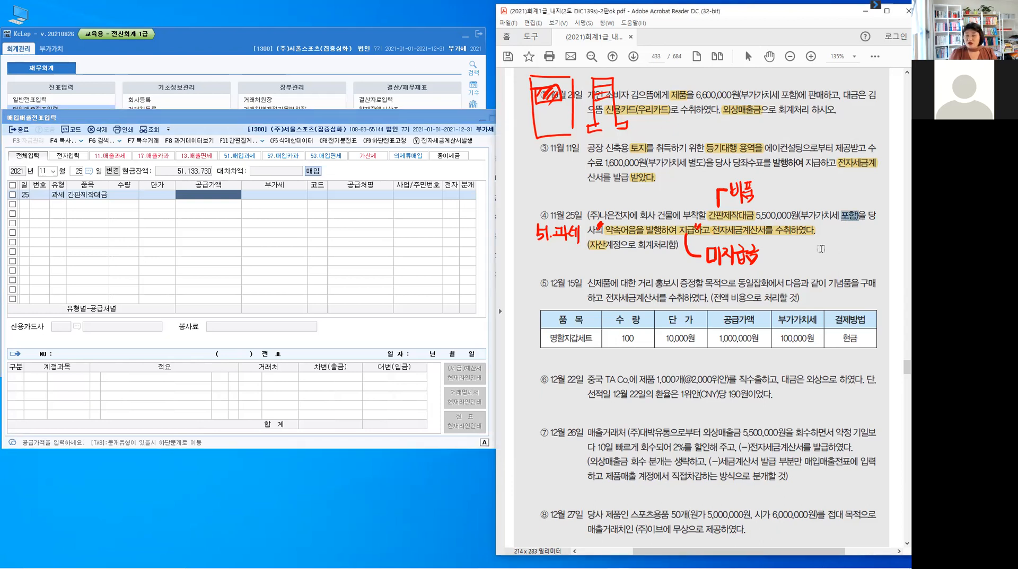
pyautogui.click(198, 196)
pyautogui.write('5,000,000')
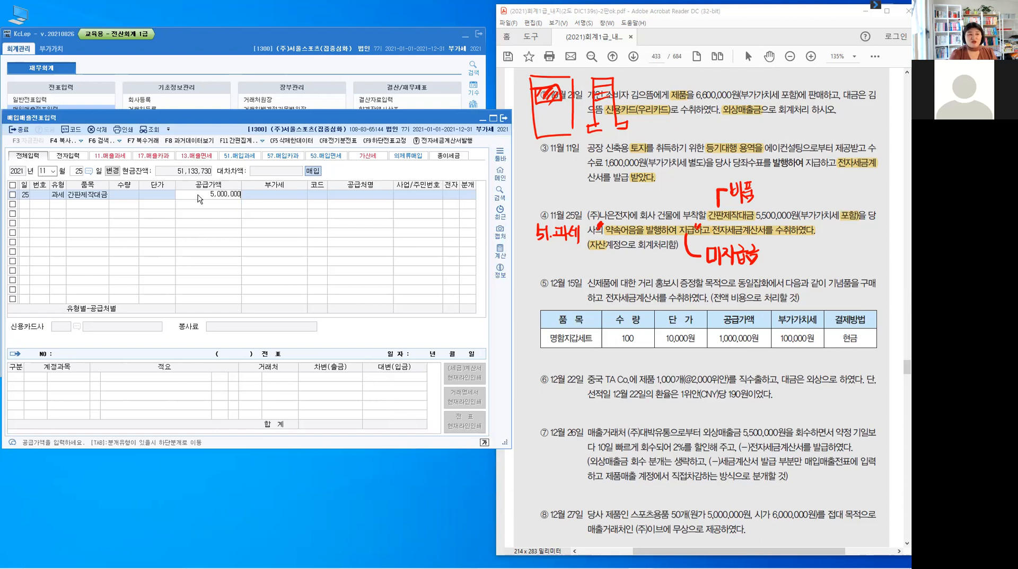
pyautogui.press('Return')
pyautogui.press('Return')
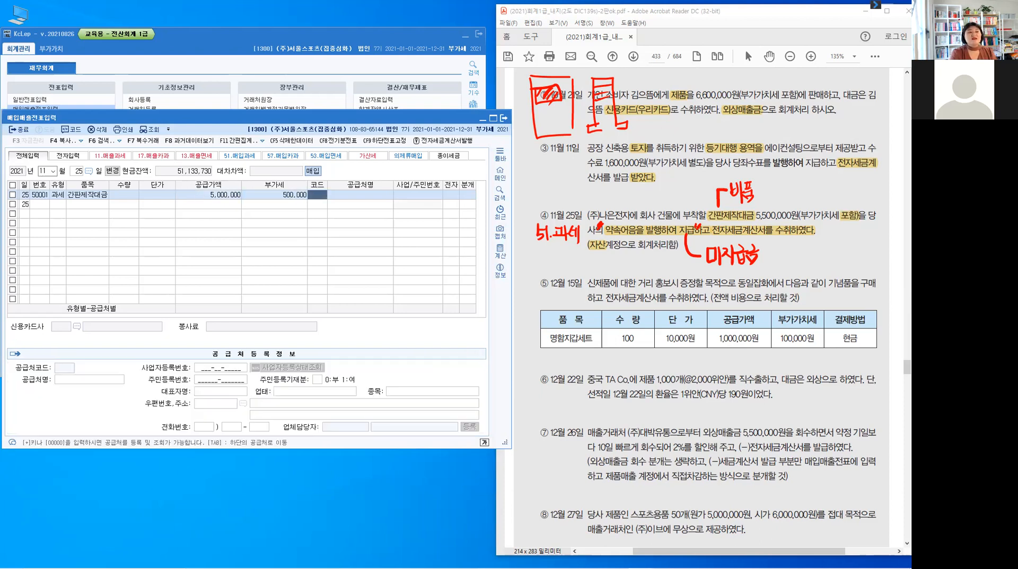
# Select (주)나은전자 as the supplier, mark the tax invoice as electronic and set the journal type to 3.혼합
pyautogui.write('나은')
pyautogui.press('Return')
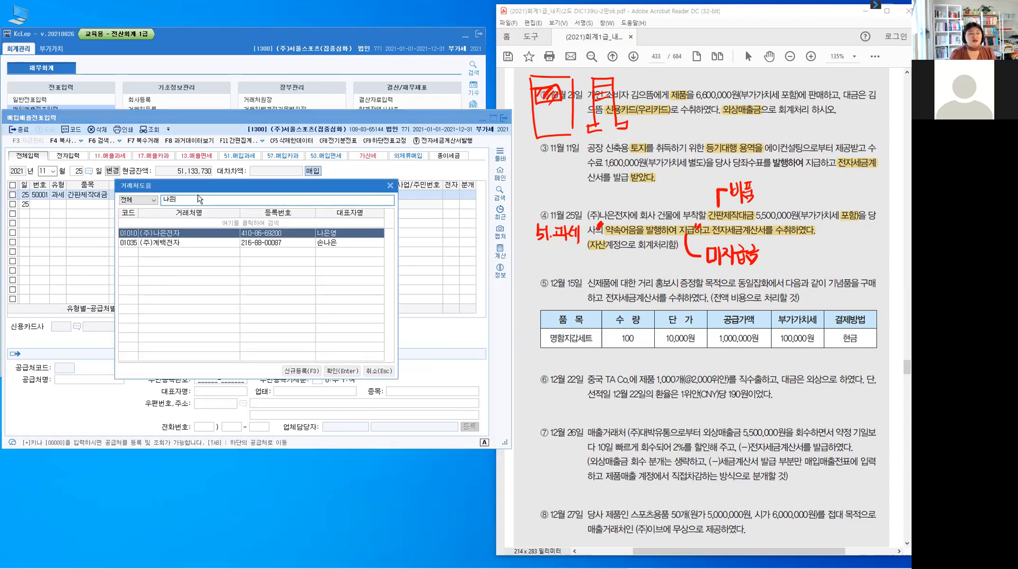
pyautogui.press('Return')
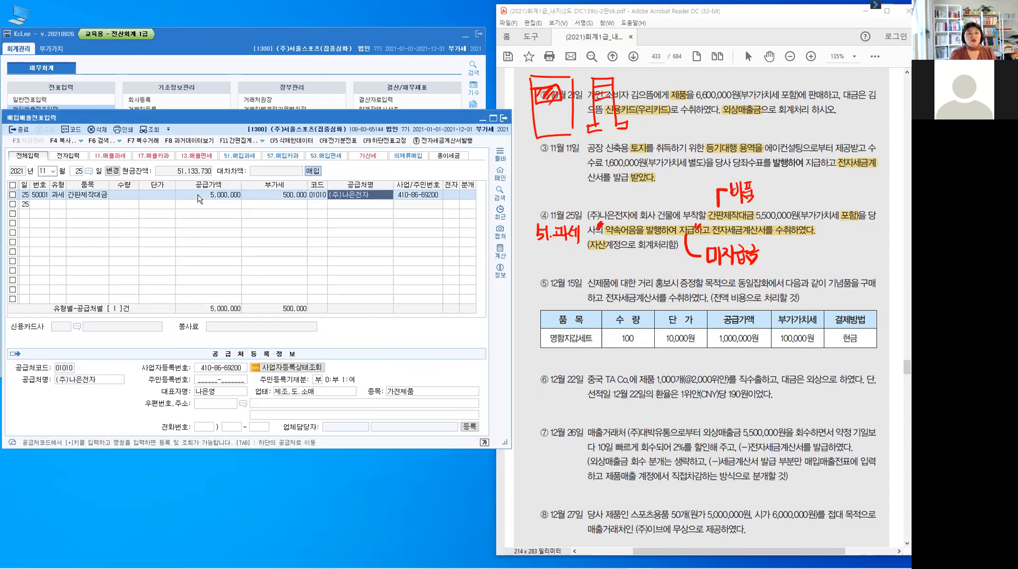
pyautogui.press('Return')
pyautogui.write('1')
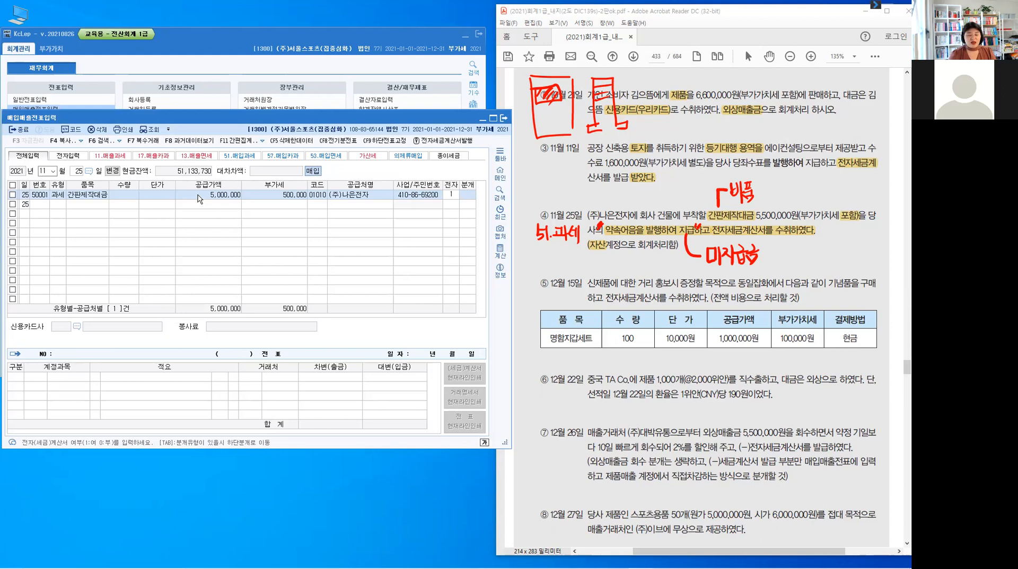
pyautogui.press('Return')
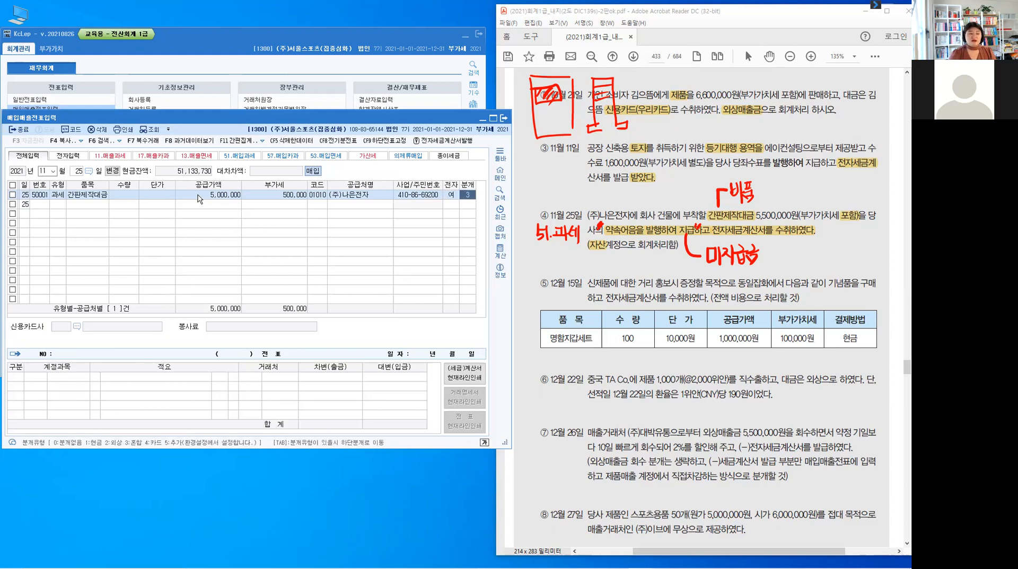
pyautogui.press('Return')
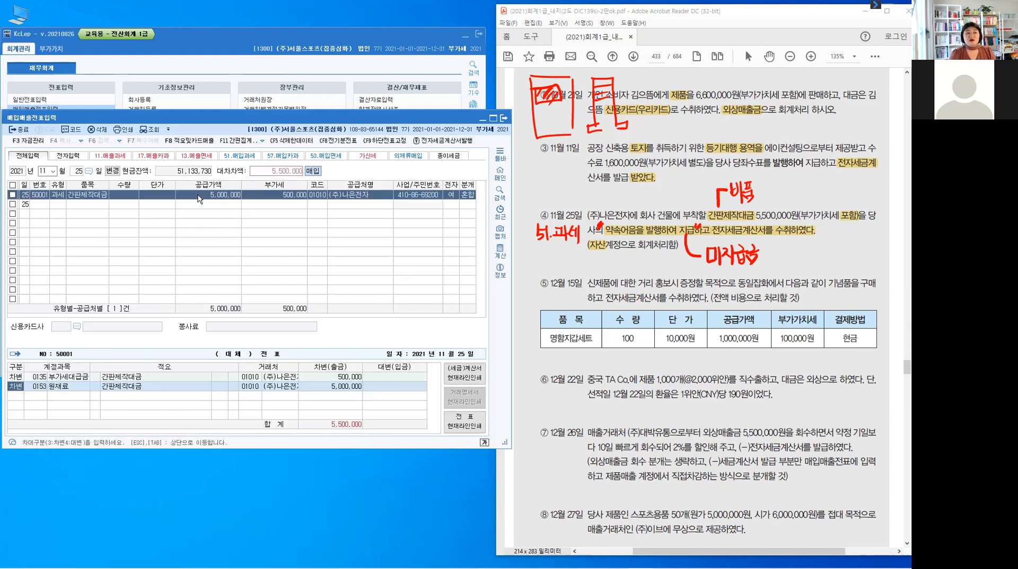
# Change the 원재료 debit line of the November 25 journal to account 0212 비품
pyautogui.press('Return')
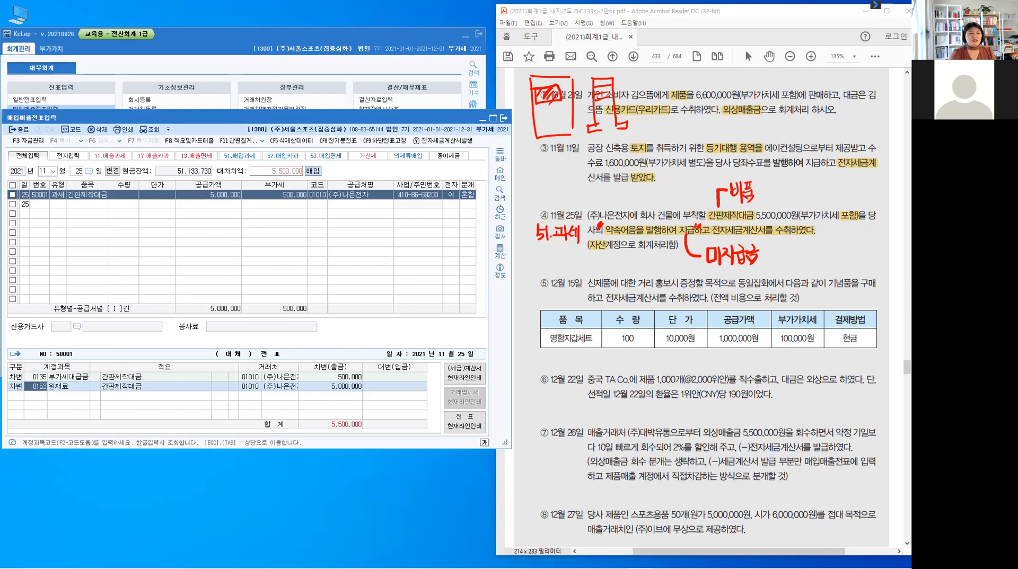
pyautogui.write('0212')
pyautogui.press('Return')
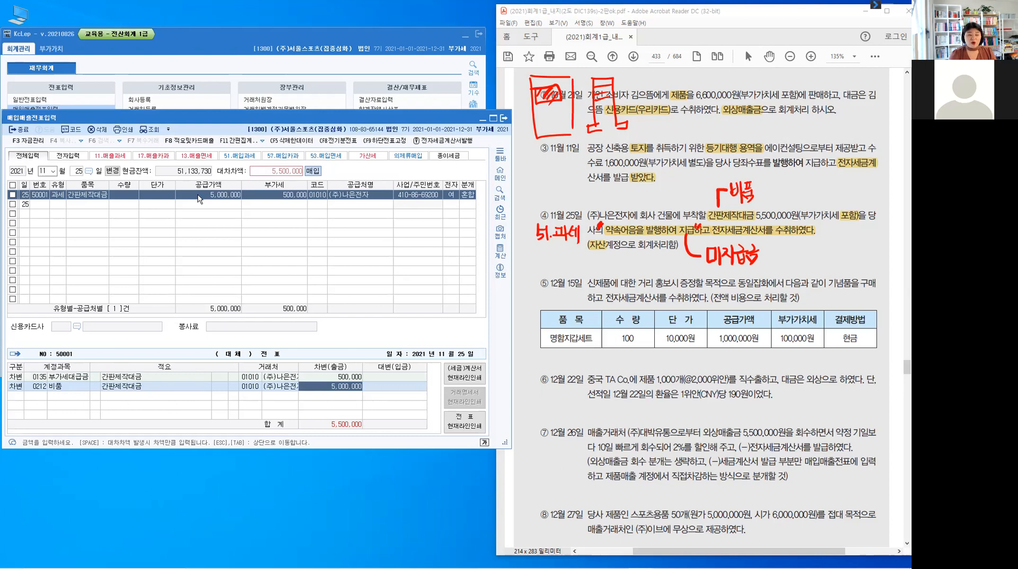
pyautogui.press('Return')
# Add a credit line (대변) with account 0253 미지급금 to the November 25 journal
pyautogui.write('4')
pyautogui.write('2')
pyautogui.write('53')
pyautogui.press('Return')
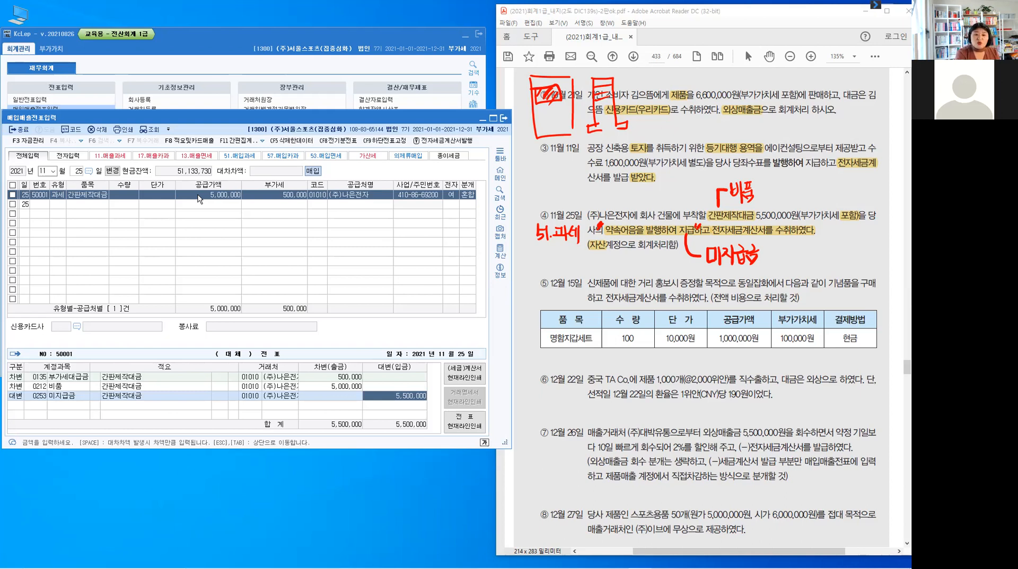
# Clear the red handwritten marks, confirm the November 25 journal and set the voucher entry date to December 15
pyautogui.press('Escape')
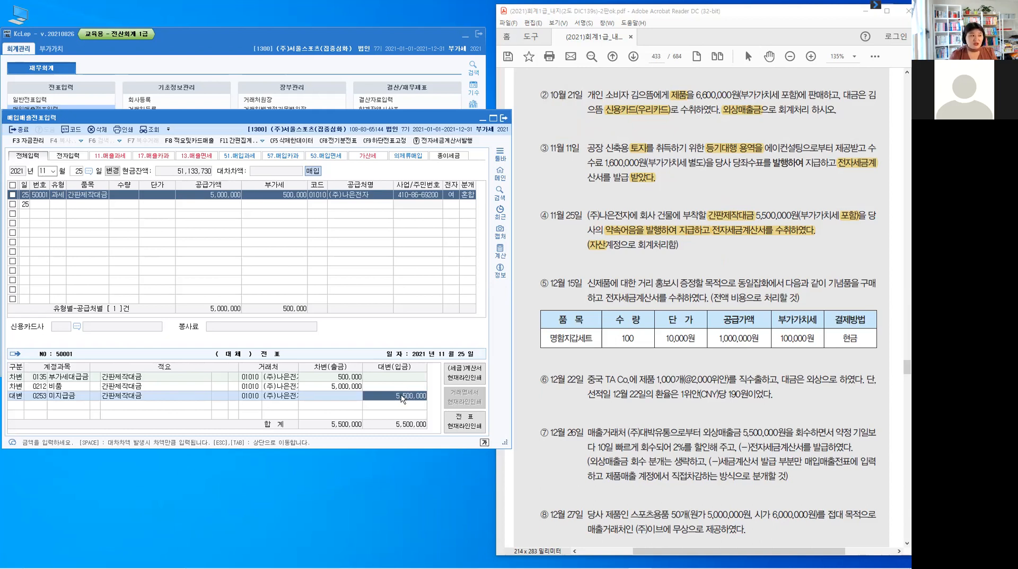
pyautogui.press('Return')
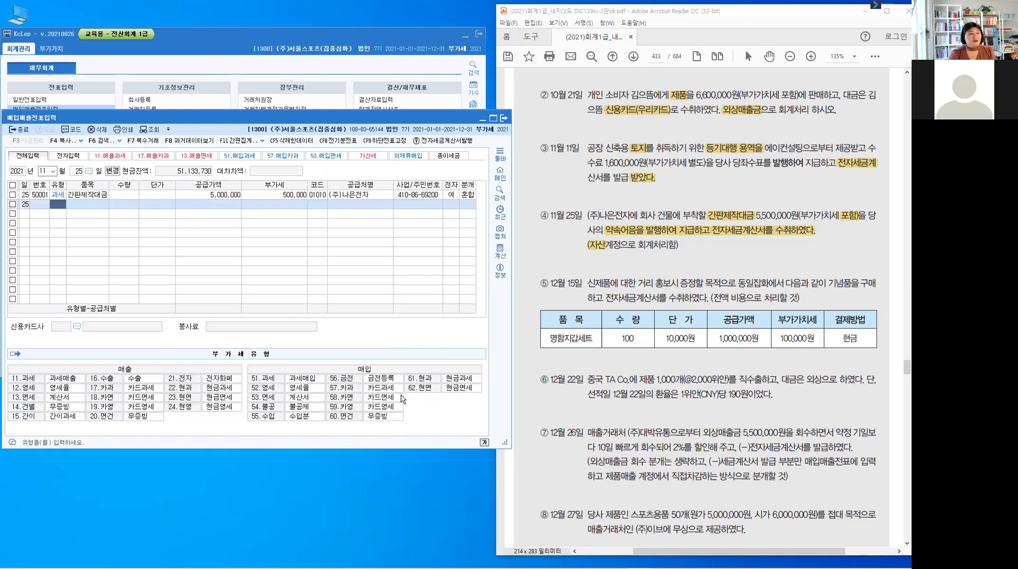
pyautogui.press('Escape')
pyautogui.hotkey('shift', 'Tab')
pyautogui.write('12')
pyautogui.press('Return')
pyautogui.write('15')
pyautogui.press('Return')
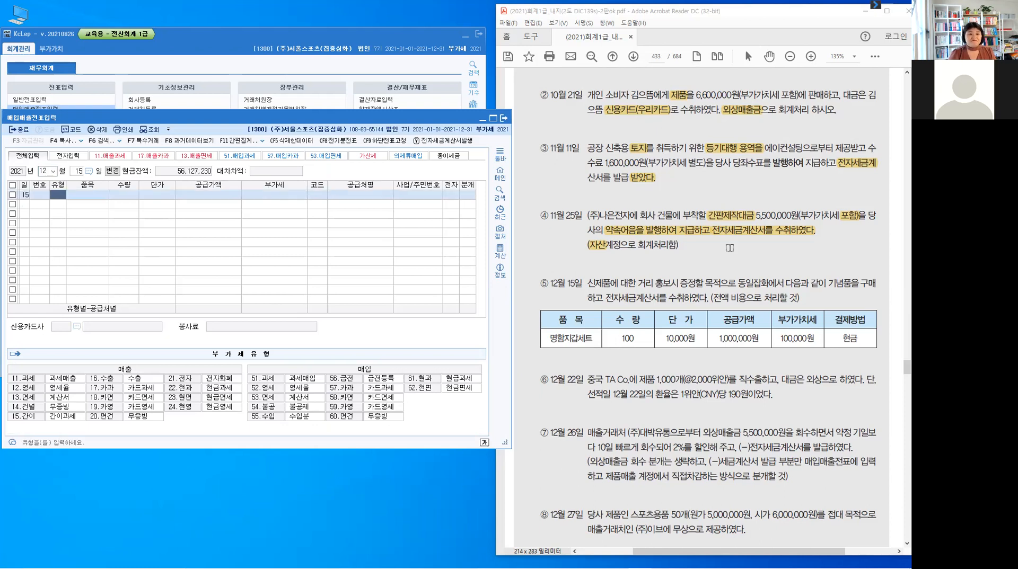
# Highlight 전자세금계산서를 수취하였다, 비용 and the payment method 현금 in the December 15 transaction of the PDF
pyautogui.click(730, 248)
pyautogui.scroll(-3, 730, 248)
pyautogui.scroll(-2, 729, 247)
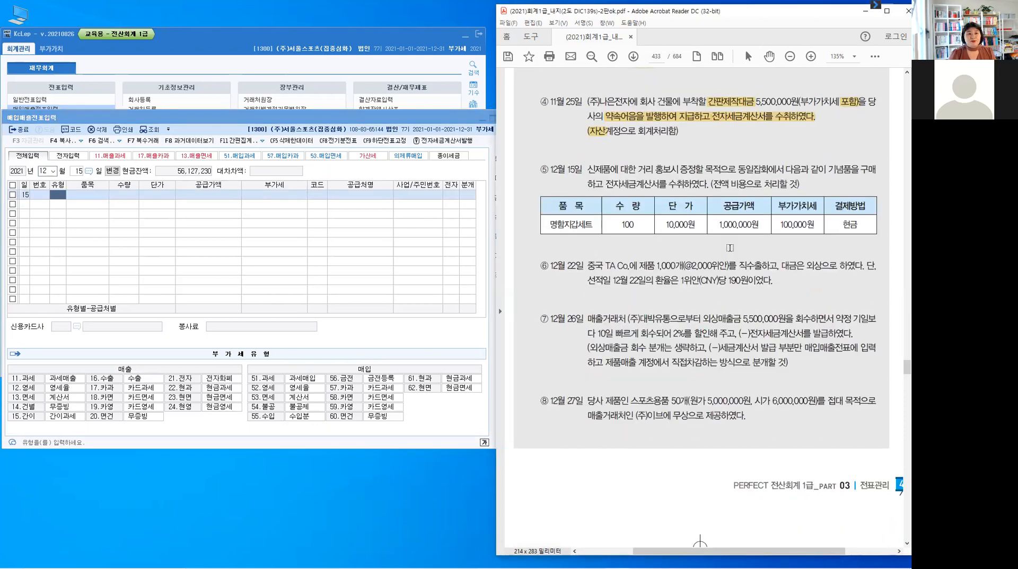
pyautogui.scroll(-3, 730, 248)
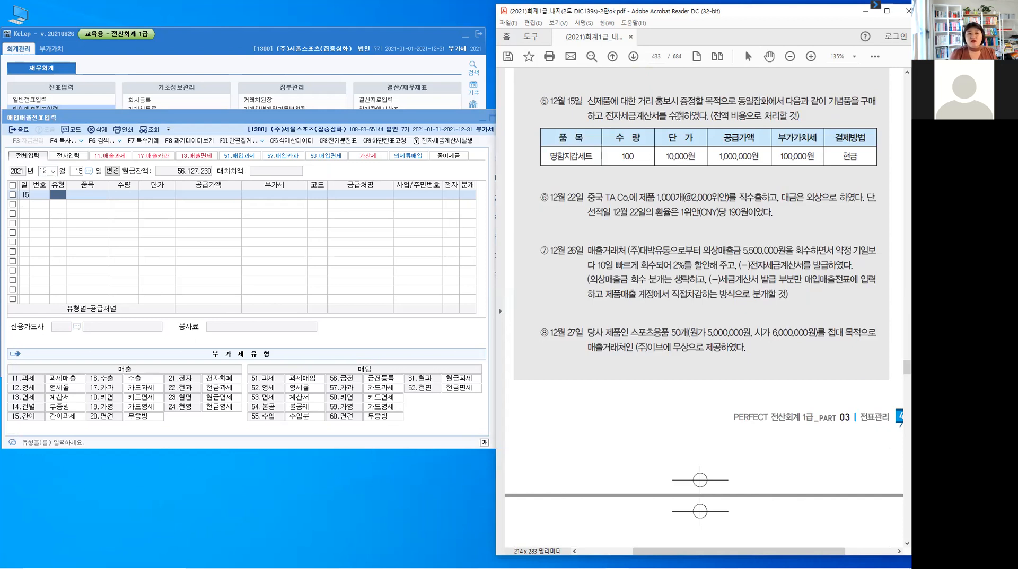
pyautogui.doubleClick(679, 116)
pyautogui.click(700, 131)
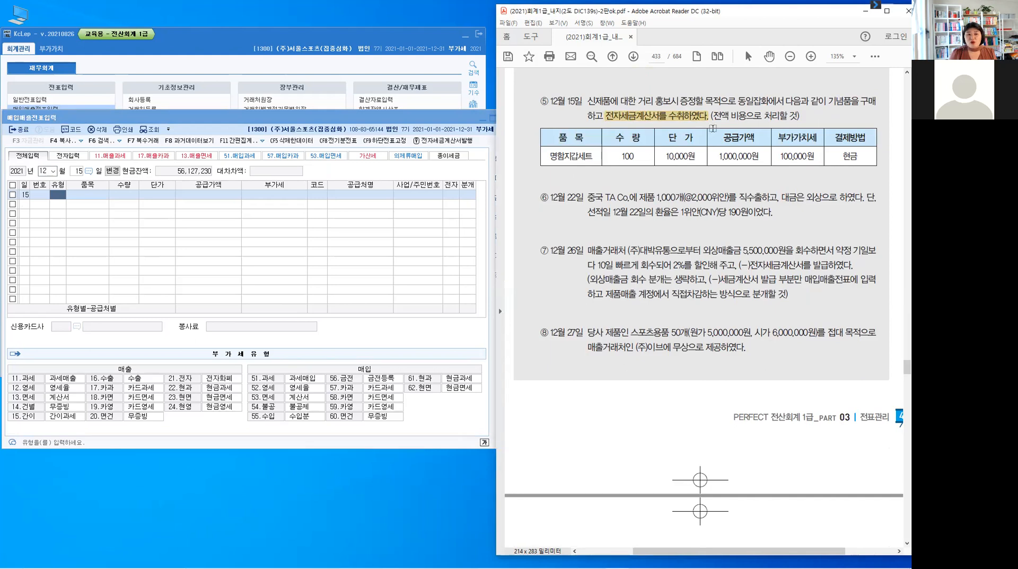
pyautogui.moveTo(734, 116); pyautogui.dragTo(743, 116)
pyautogui.click(740, 131)
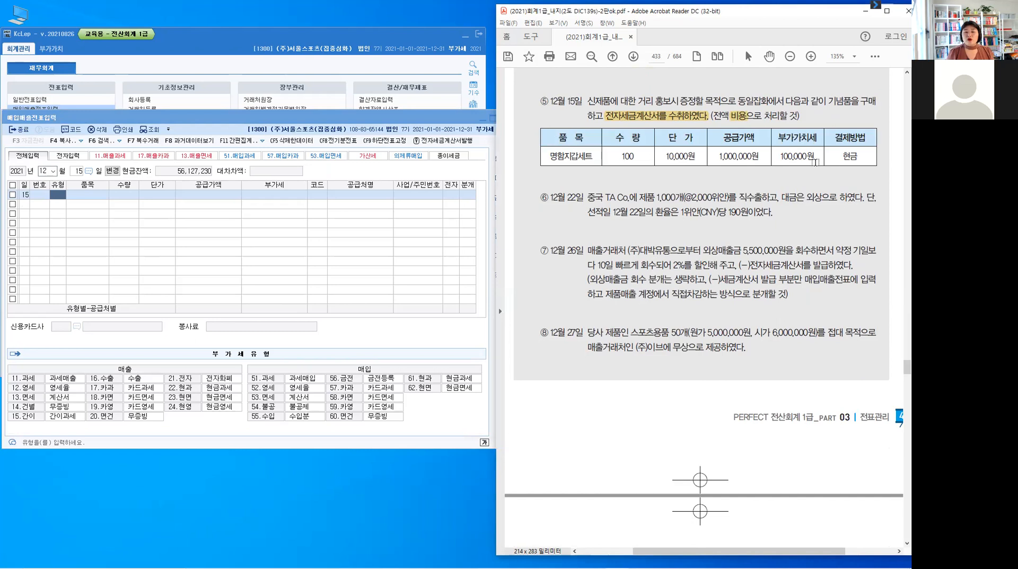
pyautogui.doubleClick(852, 157)
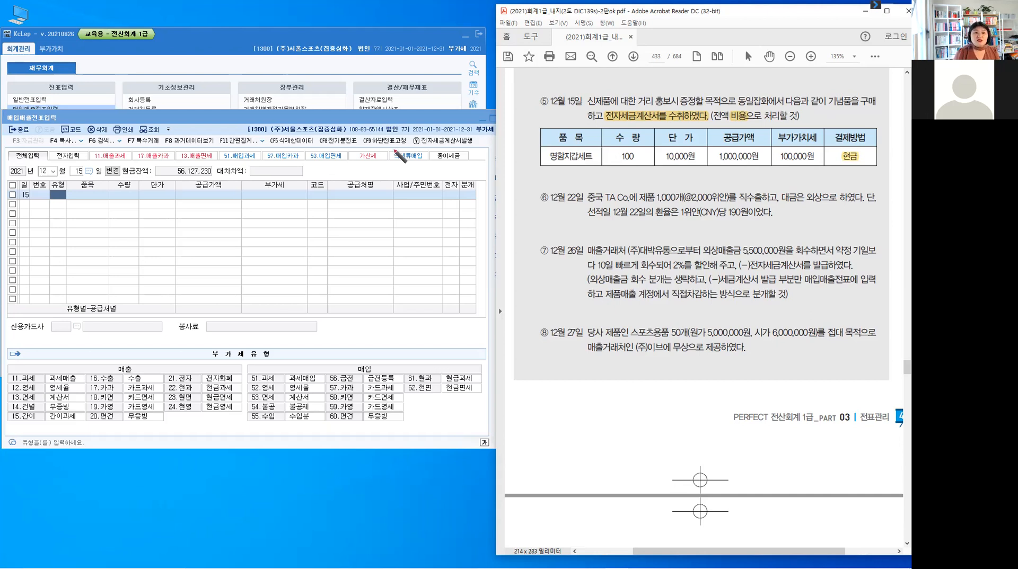
# Handwrite 51.과세 and 광고선전비 in red on the December 15 transaction and put a check mark at 현금
pyautogui.moveTo(537, 109); pyautogui.dragTo(535, 125)
pyautogui.moveTo(536, 111)
pyautogui.mouseDown()
pyautogui.moveTo(544, 126)
pyautogui.moveTo(574, 113)
pyautogui.moveTo(573, 127)
pyautogui.mouseUp()
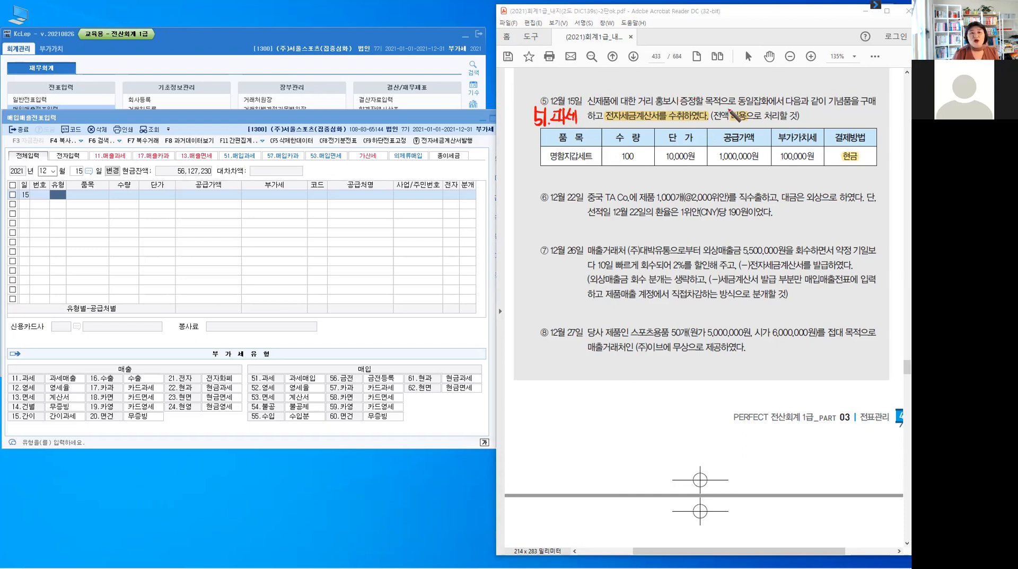
pyautogui.moveTo(742, 109)
pyautogui.mouseDown()
pyautogui.moveTo(761, 79)
pyautogui.moveTo(771, 84)
pyautogui.mouseUp()
pyautogui.moveTo(765, 85); pyautogui.dragTo(777, 83)
pyautogui.moveTo(779, 72)
pyautogui.mouseDown()
pyautogui.moveTo(775, 87)
pyautogui.moveTo(798, 79)
pyautogui.moveTo(824, 93)
pyautogui.mouseUp()
pyautogui.moveTo(848, 147); pyautogui.dragTo(859, 142)
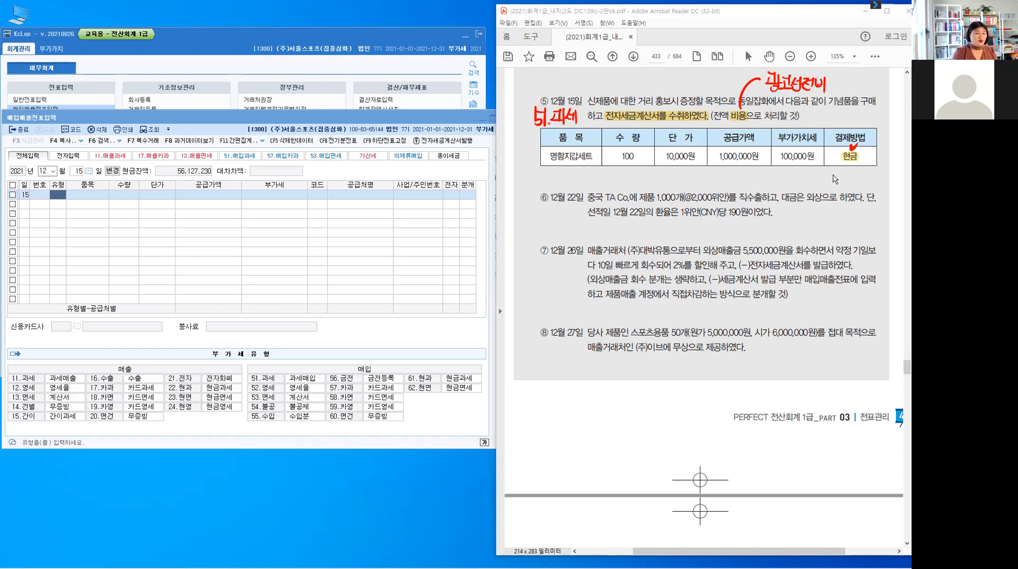
# Enter a December 15 purchase line of type 51.과세 with item 명함지갑세트 and supply amount 1,000,000
pyautogui.click(54, 195)
pyautogui.write('51')
pyautogui.press('Return')
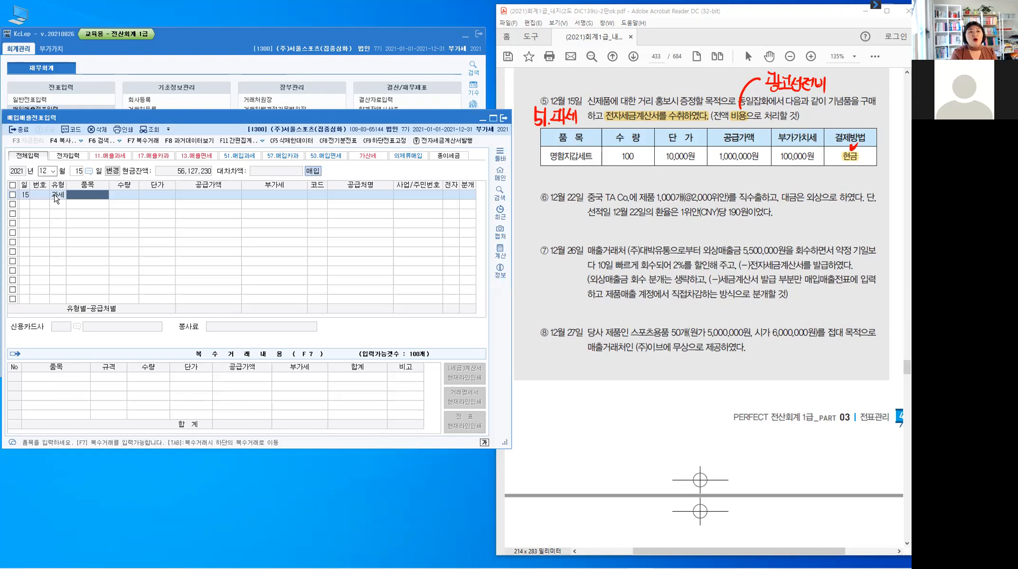
pyautogui.write('며ㅇ함ㅈ갑세트')
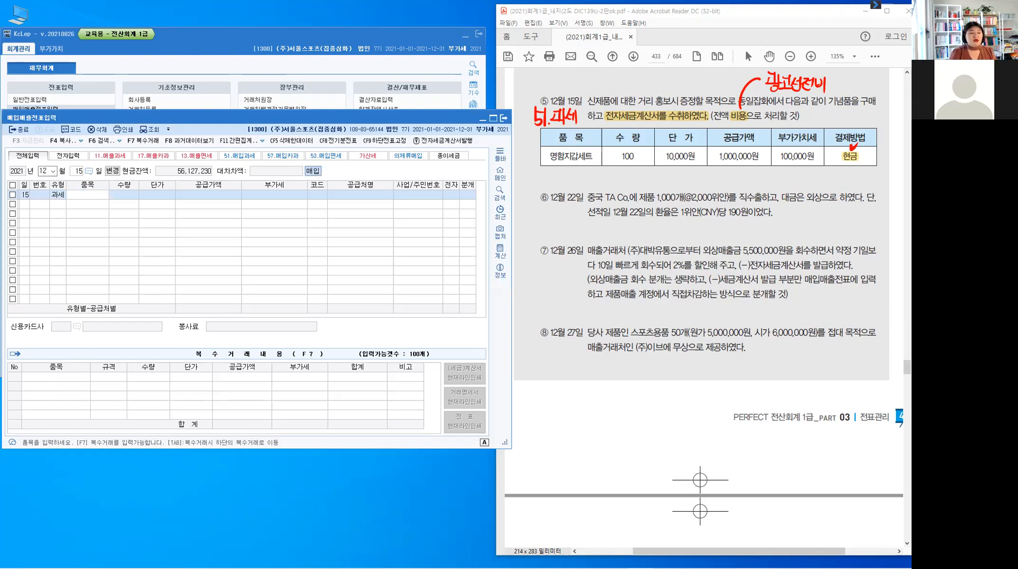
pyautogui.press('Return')
pyautogui.press('Return')
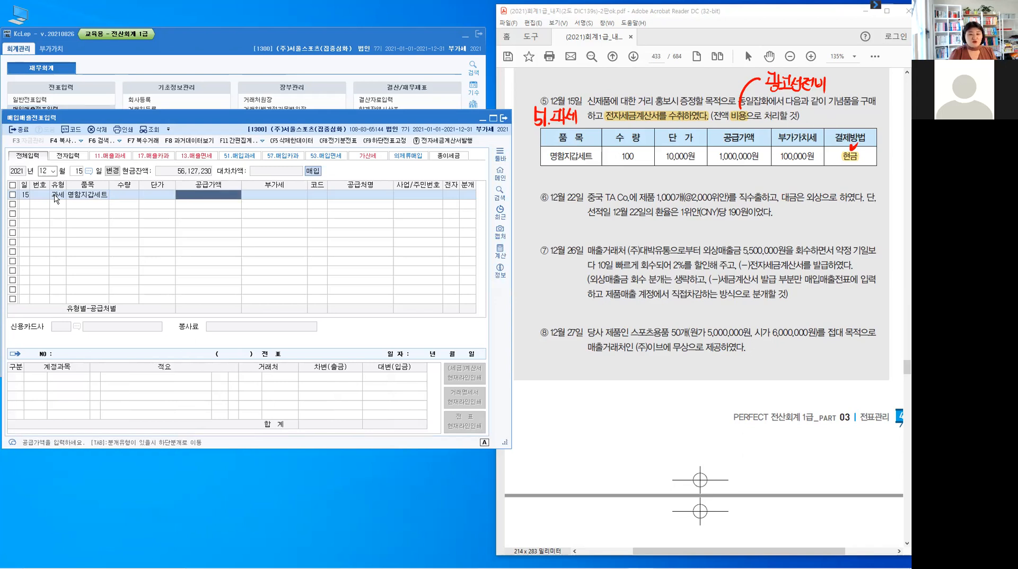
pyautogui.write('1000000')
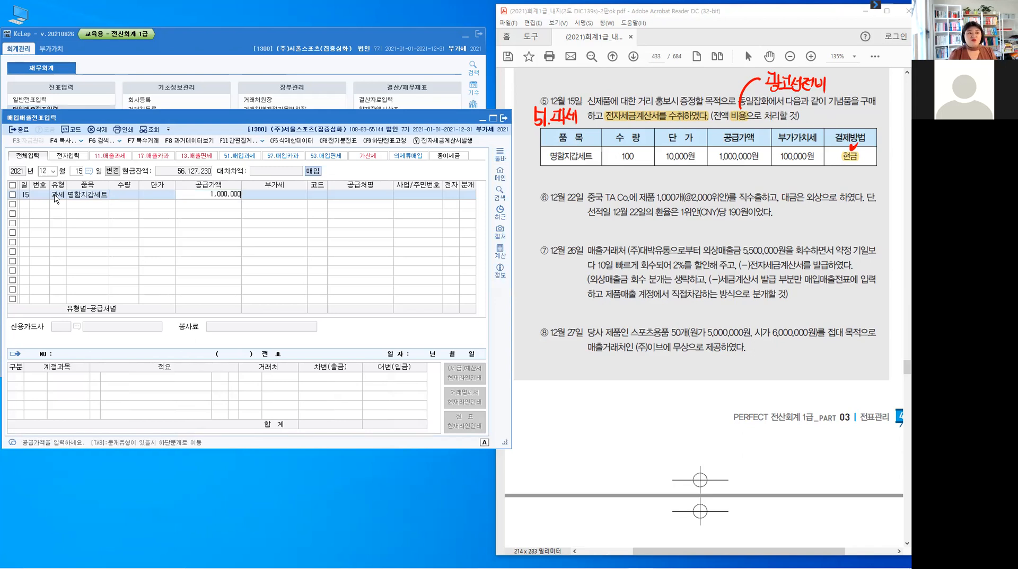
pyautogui.press('Return')
pyautogui.press('Return')
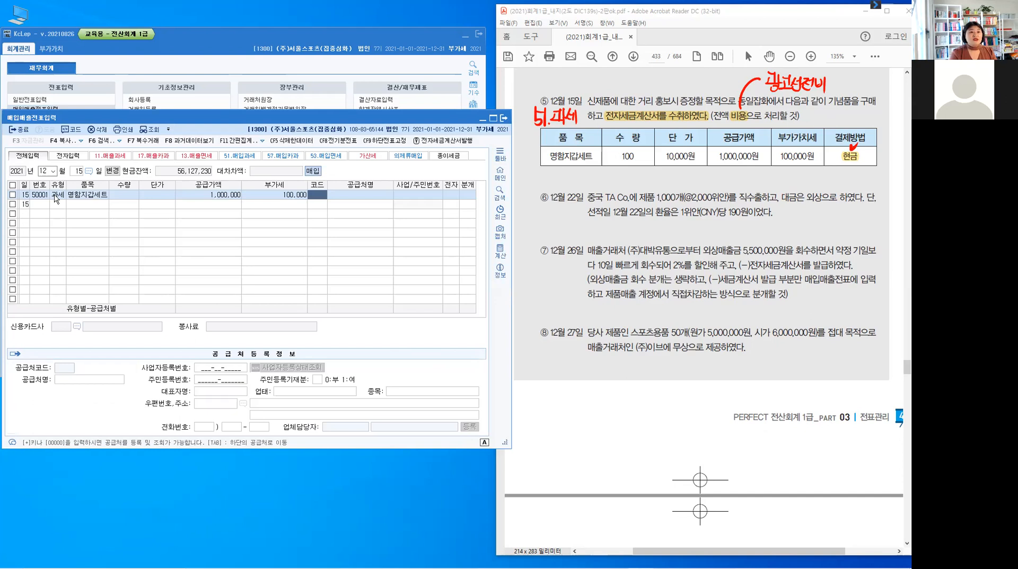
# Assign 동일잡화 as the supplier of the December 15 line, mark it electronic (여) and set the journal type to 현금
pyautogui.write('동ㅎ')
pyautogui.write('일')
pyautogui.press('Return')
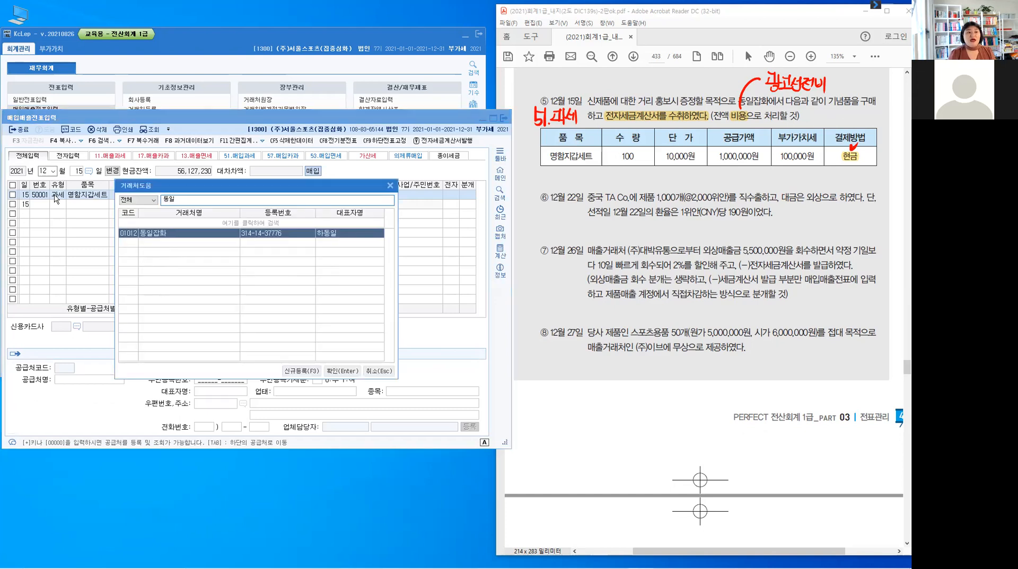
pyautogui.press('Return')
pyautogui.press('Return')
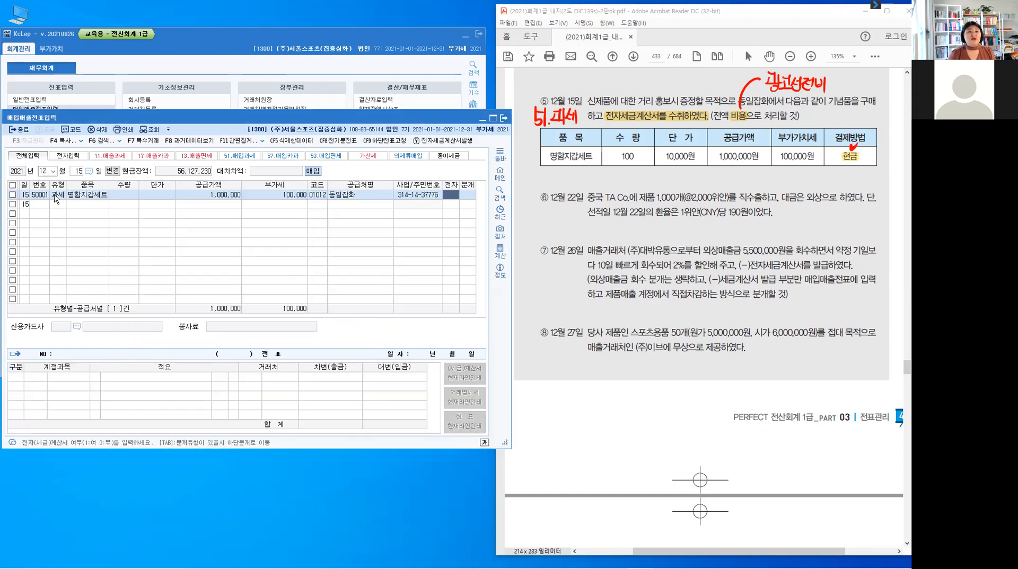
pyautogui.write('1')
pyautogui.press('Return')
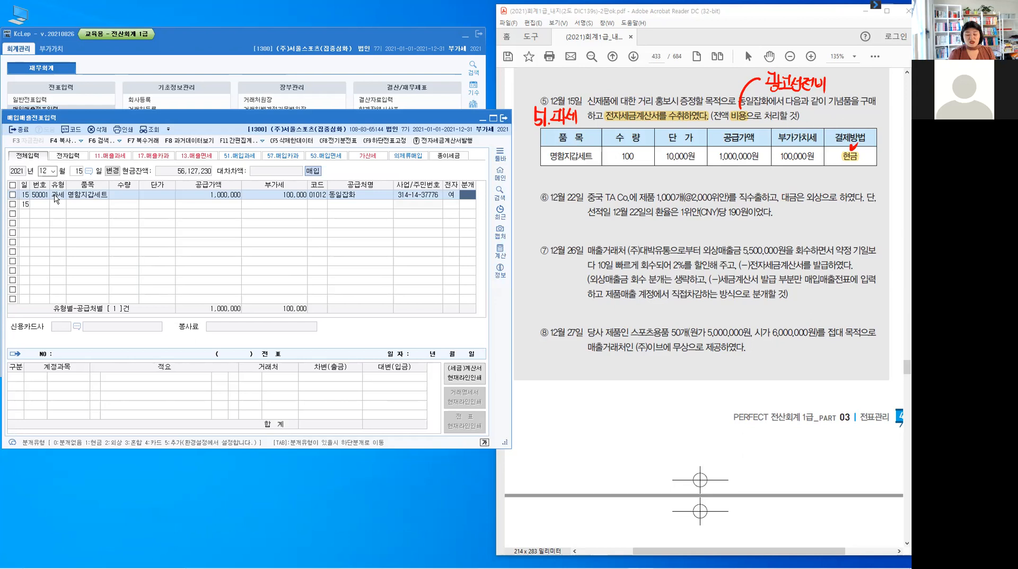
pyautogui.write('1')
pyautogui.press('Return')
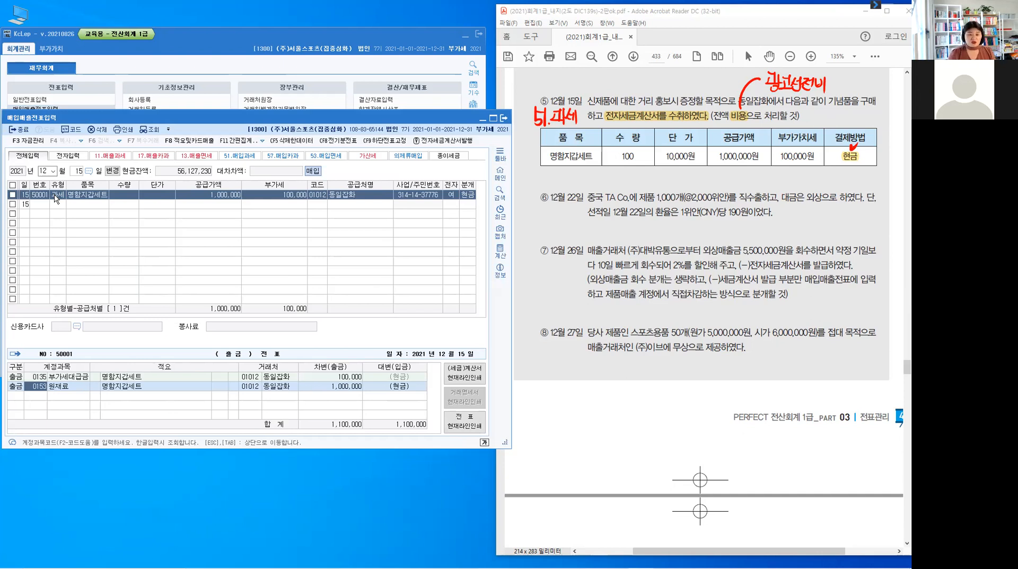
# Change the 원재료 line's account to 0833 광고선전비, confirm the journal and set the voucher entry date to December 22
pyautogui.write('833')
pyautogui.press('Return')
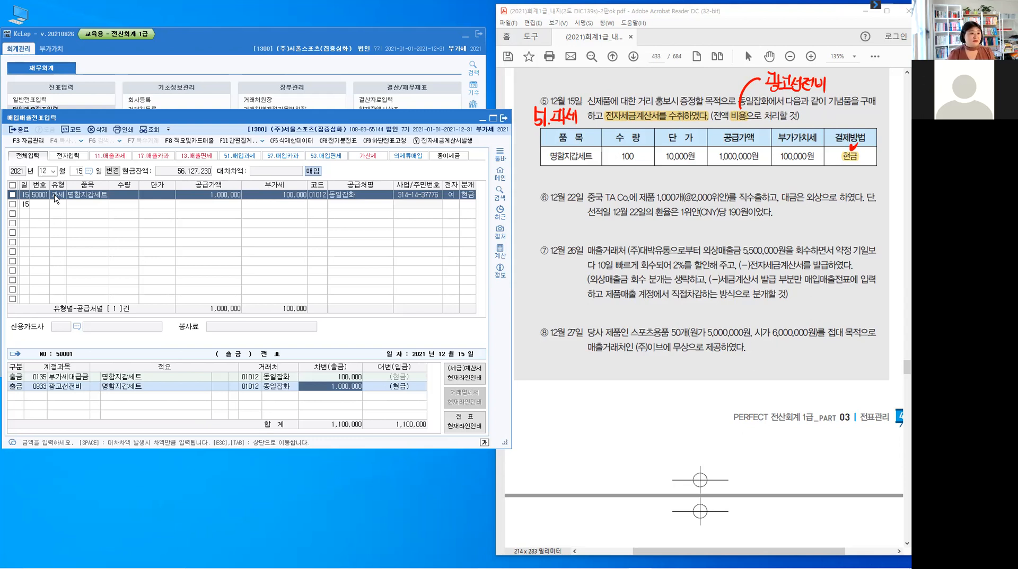
pyautogui.press('Escape')
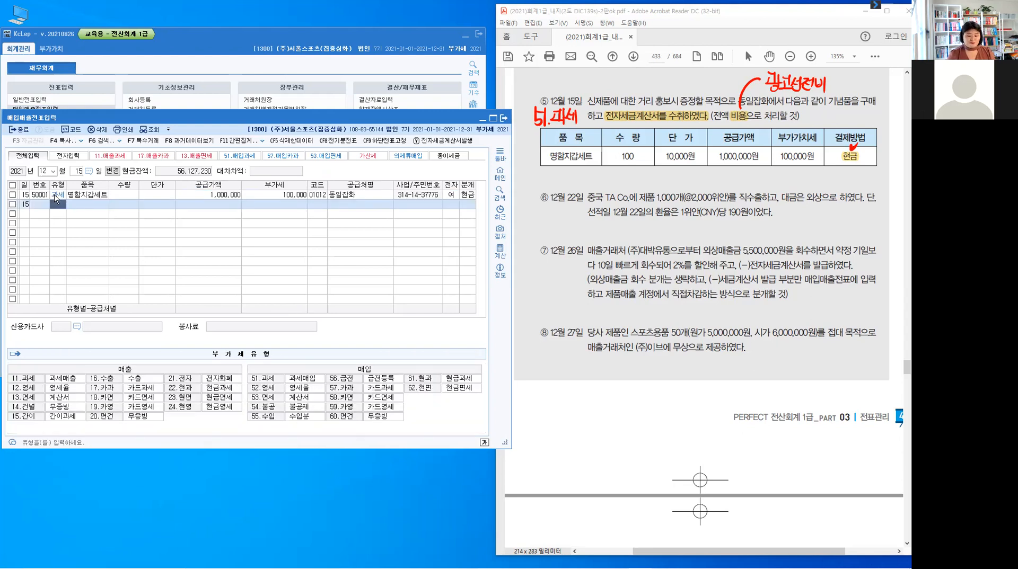
pyautogui.press('Escape')
pyautogui.write('22')
pyautogui.press('Return')
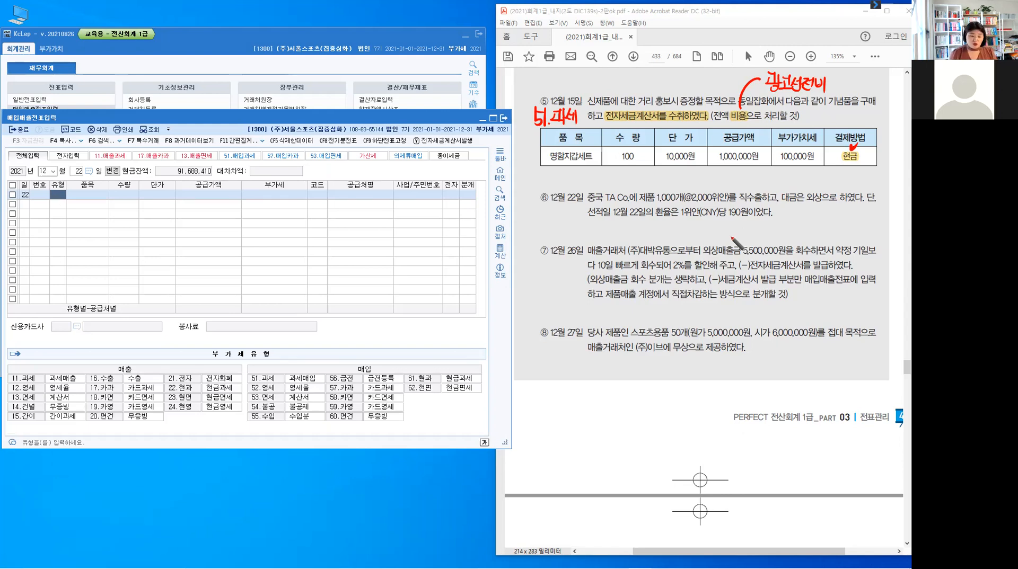
# Highlight 직수출 in the December 22 transaction of the PDF and handwrite 16.수출 in red below its date
pyautogui.moveTo(739, 196); pyautogui.dragTo(763, 197)
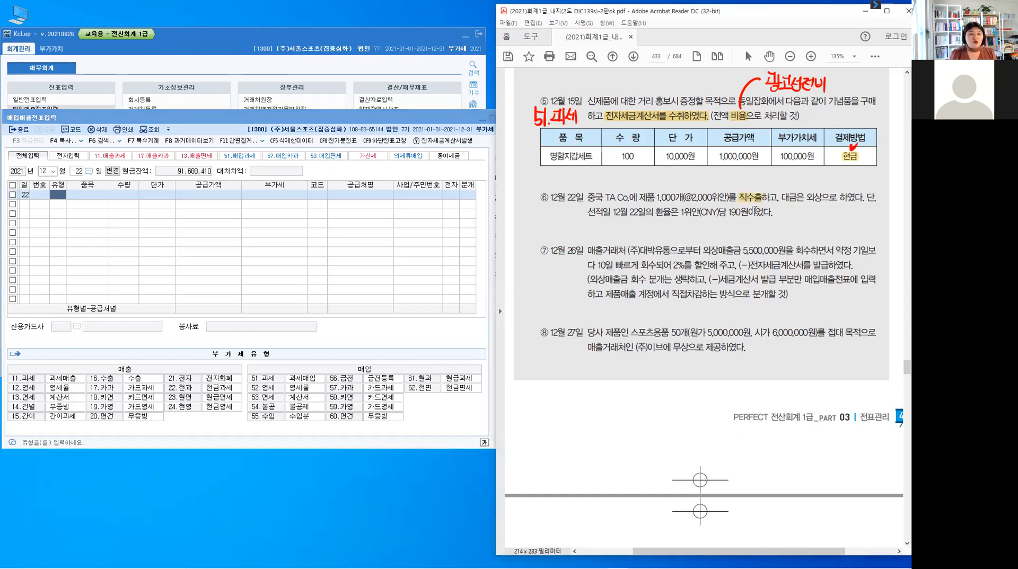
pyautogui.hotkey('alt', '1')
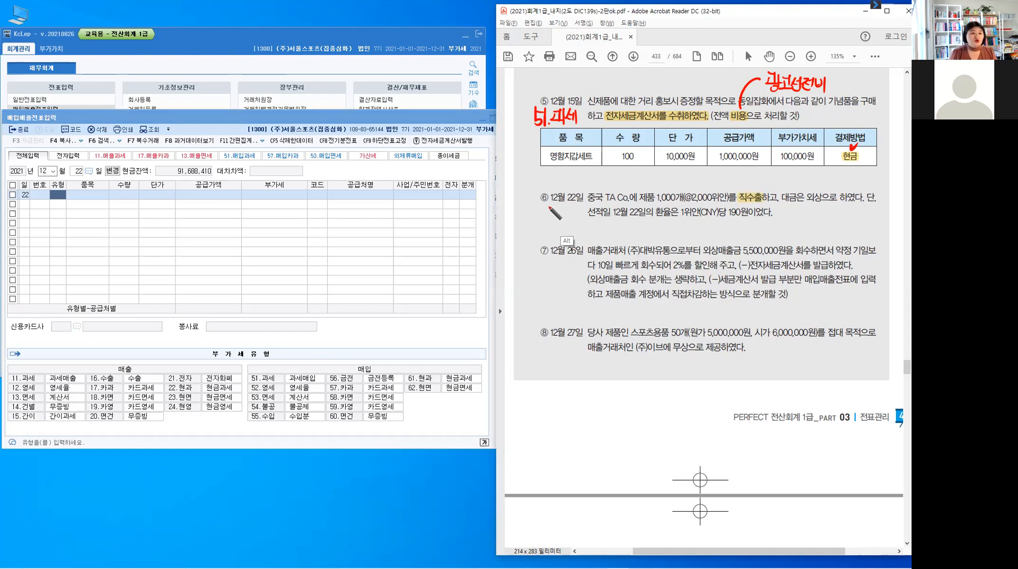
pyautogui.moveTo(548, 207); pyautogui.dragTo(550, 217)
pyautogui.moveTo(556, 207)
pyautogui.mouseDown()
pyautogui.moveTo(573, 211)
pyautogui.moveTo(566, 219)
pyautogui.moveTo(580, 212)
pyautogui.mouseUp()
pyautogui.moveTo(570, 214); pyautogui.dragTo(582, 213)
pyautogui.moveTo(574, 216); pyautogui.dragTo(582, 221)
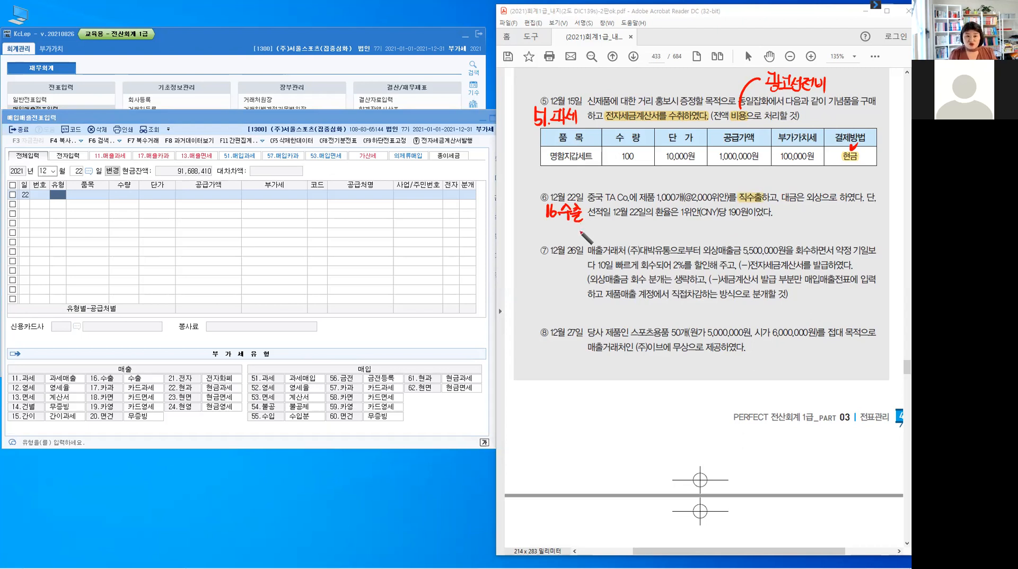
# Highlight 외상, 190원이었다 and 1,000개(@2,000위안) in the December 22 transaction of the PDF
pyautogui.press('alt')
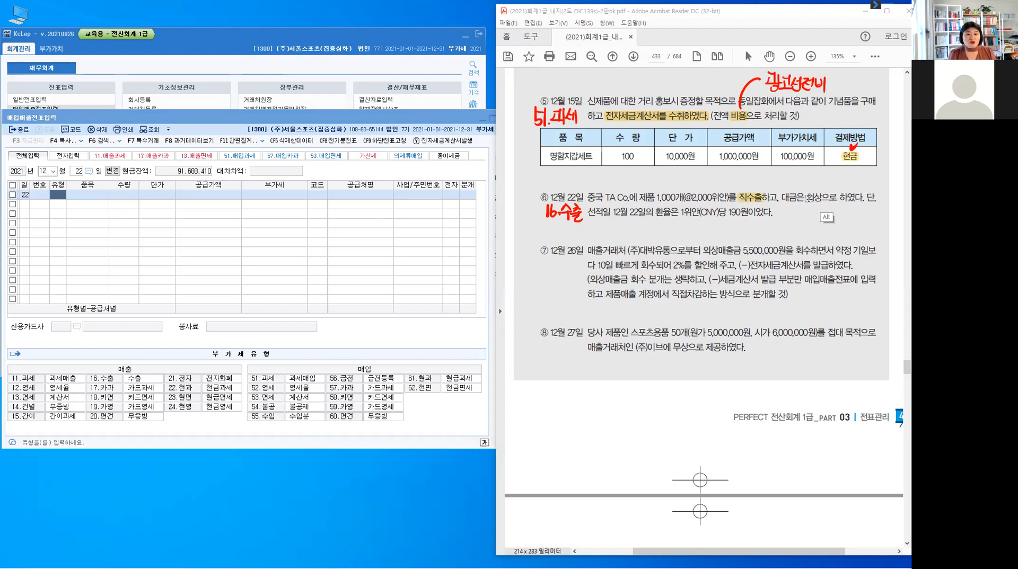
pyautogui.moveTo(806, 198); pyautogui.dragTo(823, 197)
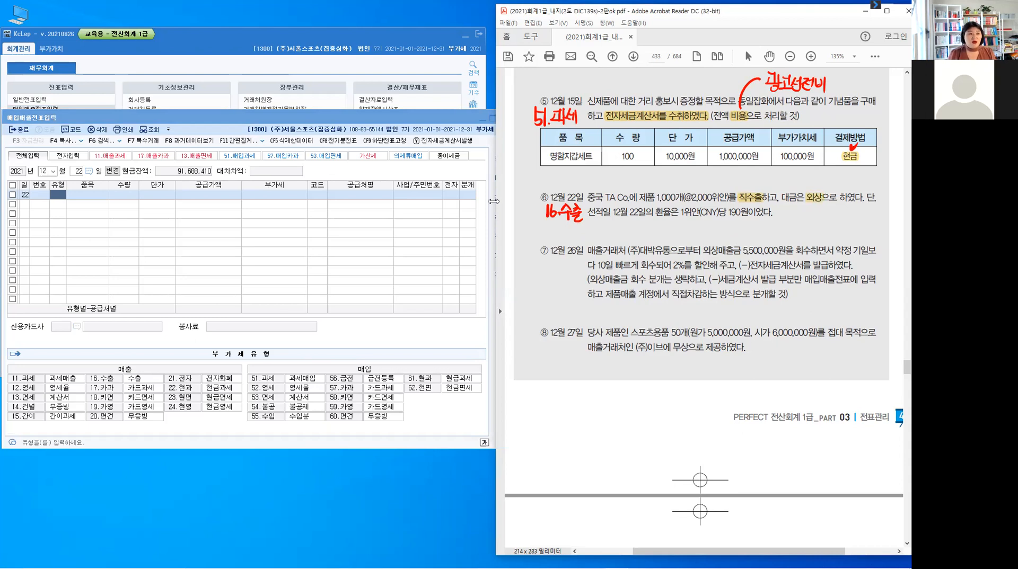
pyautogui.click(469, 189)
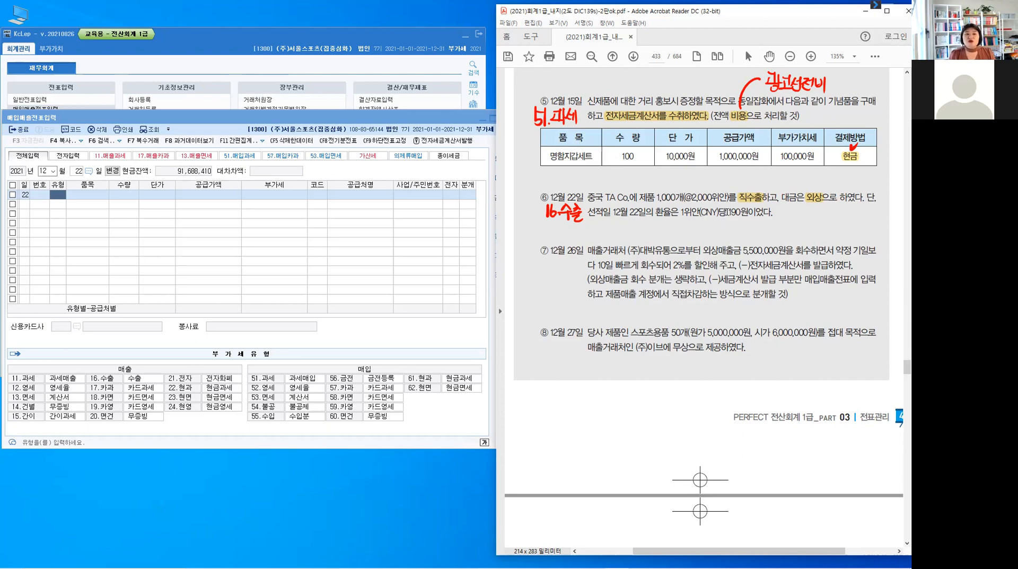
pyautogui.moveTo(728, 212); pyautogui.dragTo(732, 235)
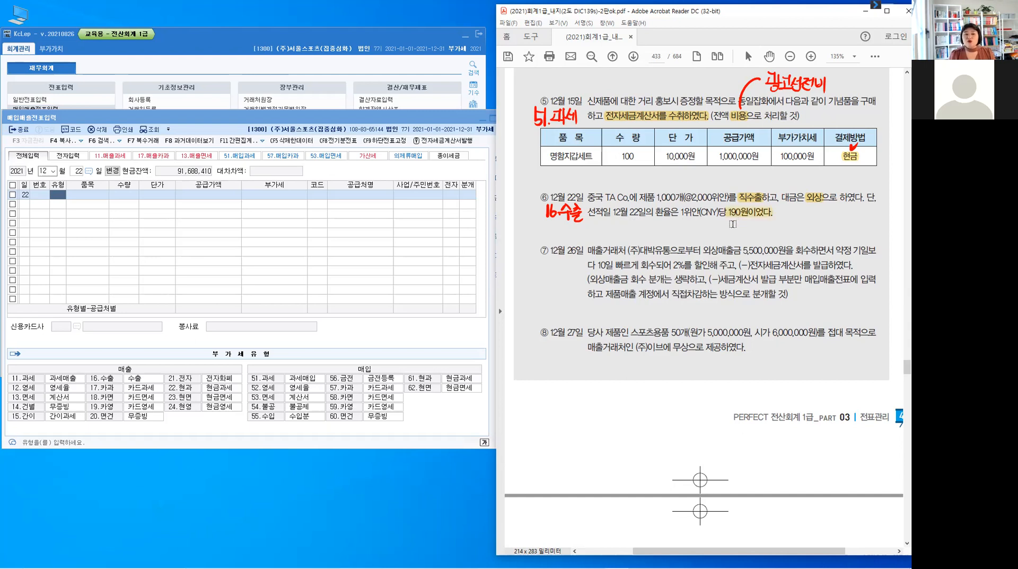
pyautogui.moveTo(656, 198); pyautogui.dragTo(725, 199)
pyautogui.click(715, 211)
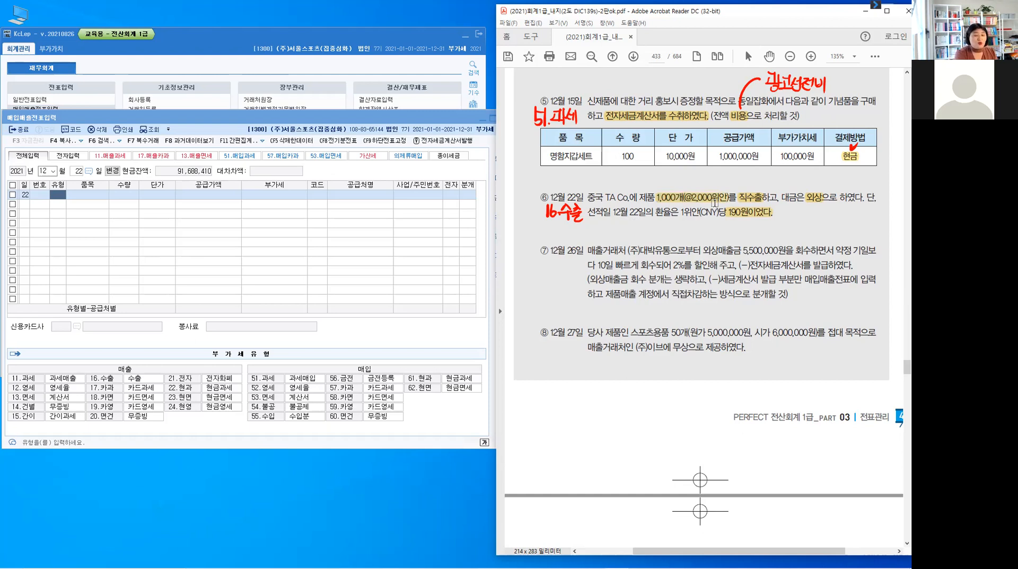
# Switch to the calculator, move it clear of the December 22 transaction and calculate 1,000 × 2,000 × 190
pyautogui.press('alt')
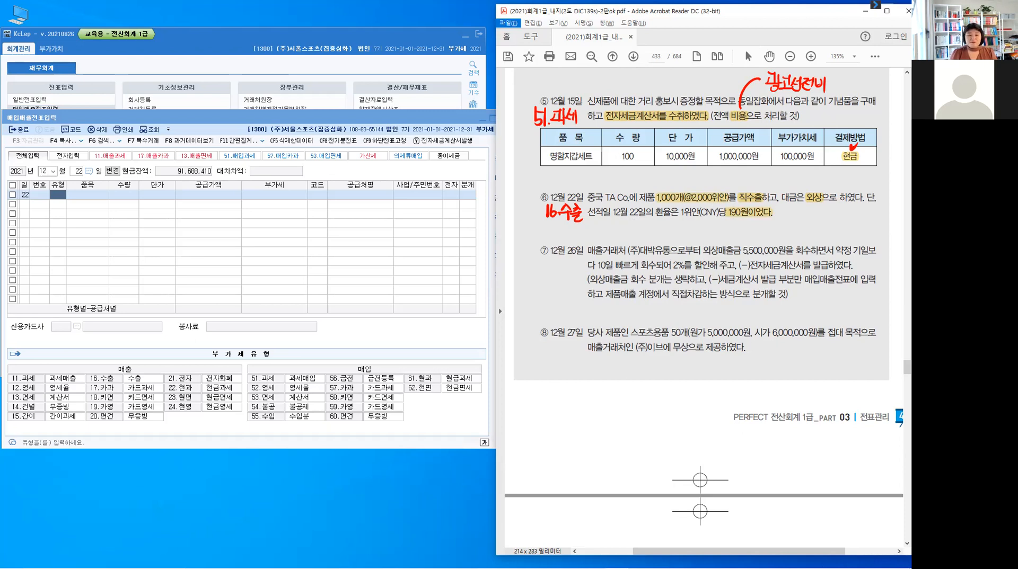
pyautogui.hotkey('alt', 'Tab')
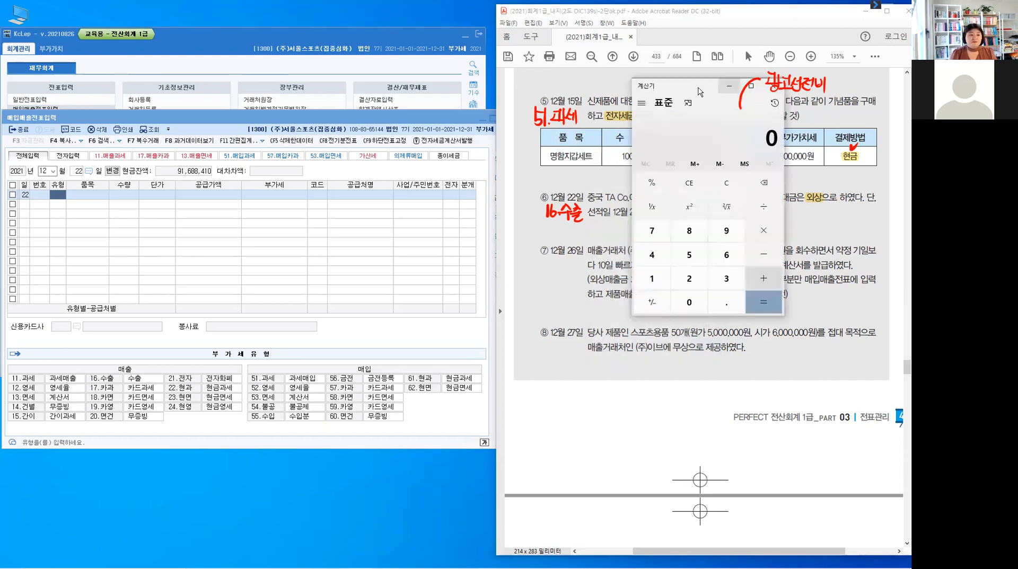
pyautogui.moveTo(699, 92); pyautogui.dragTo(448, 125)
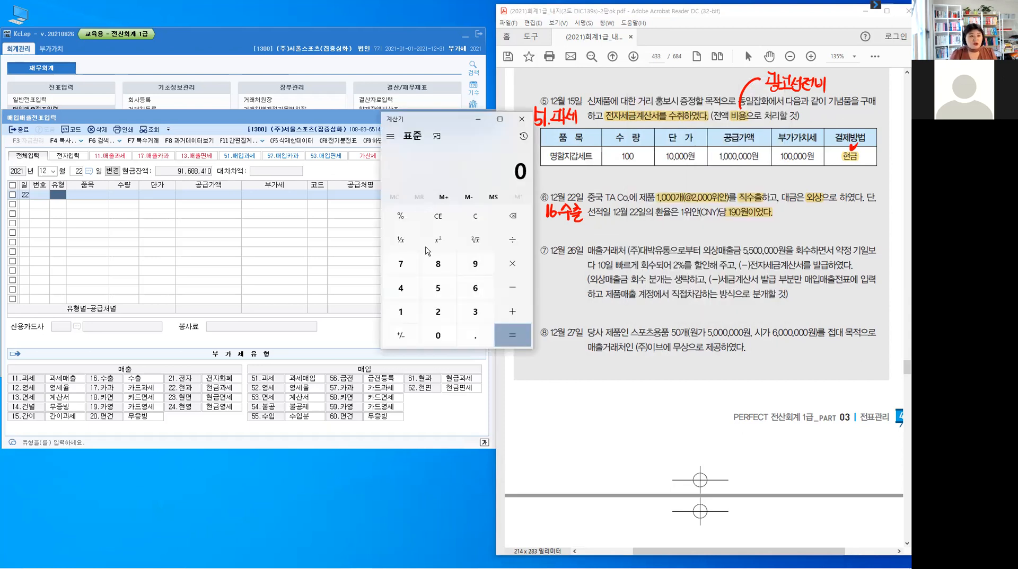
pyautogui.write('1000')
pyautogui.click(517, 265)
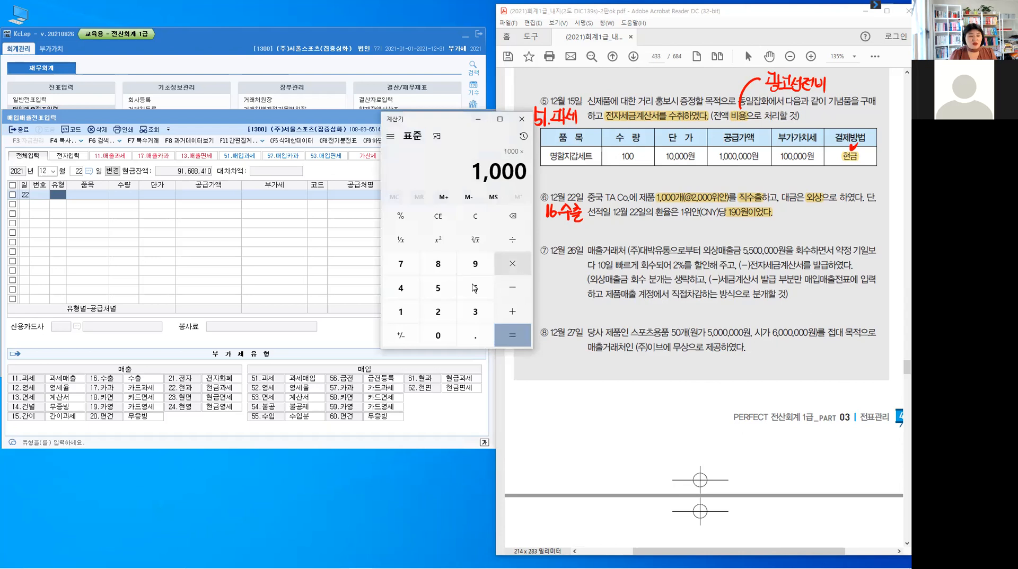
pyautogui.write('2000')
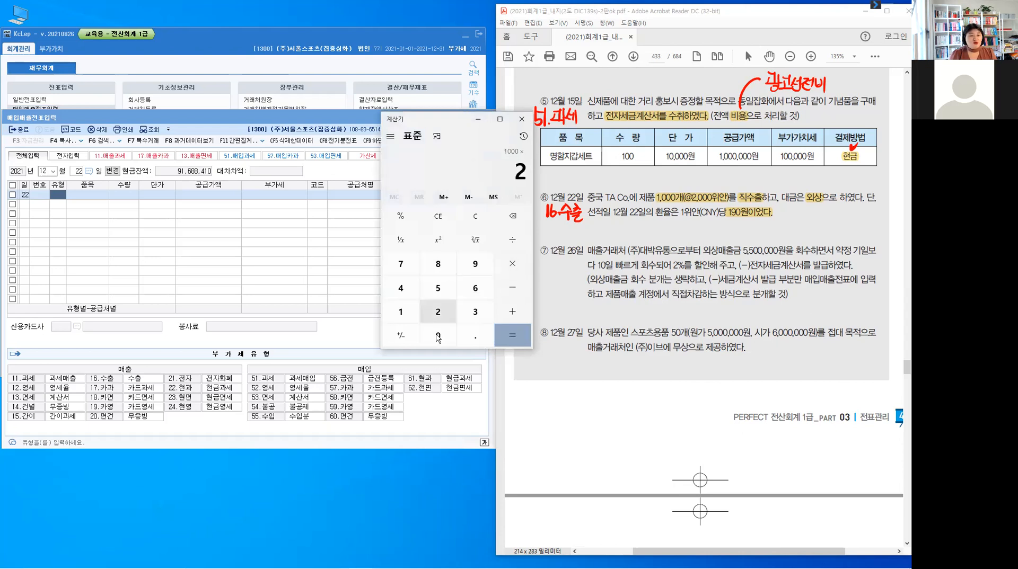
pyautogui.click(438, 336)
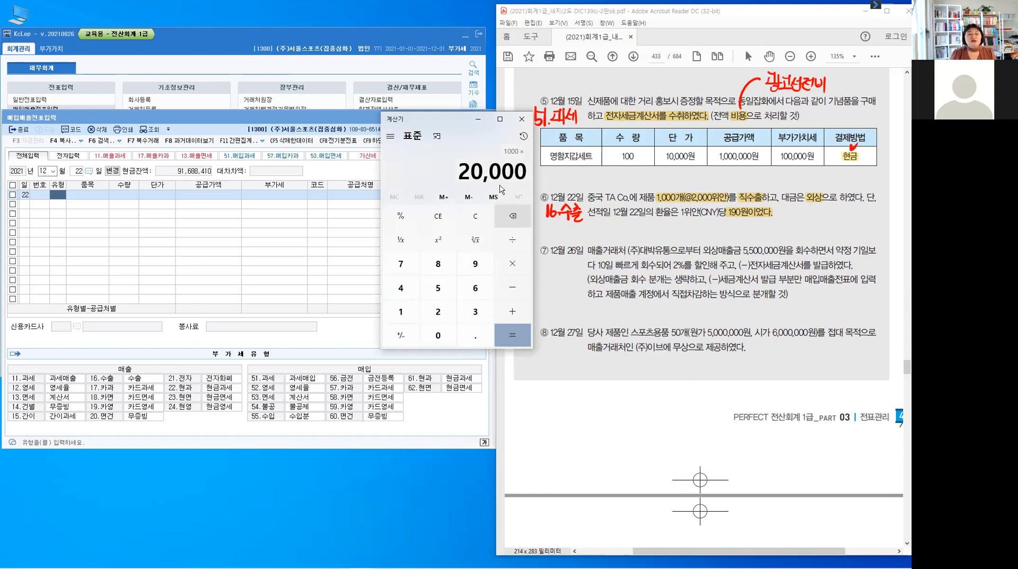
pyautogui.click(513, 217)
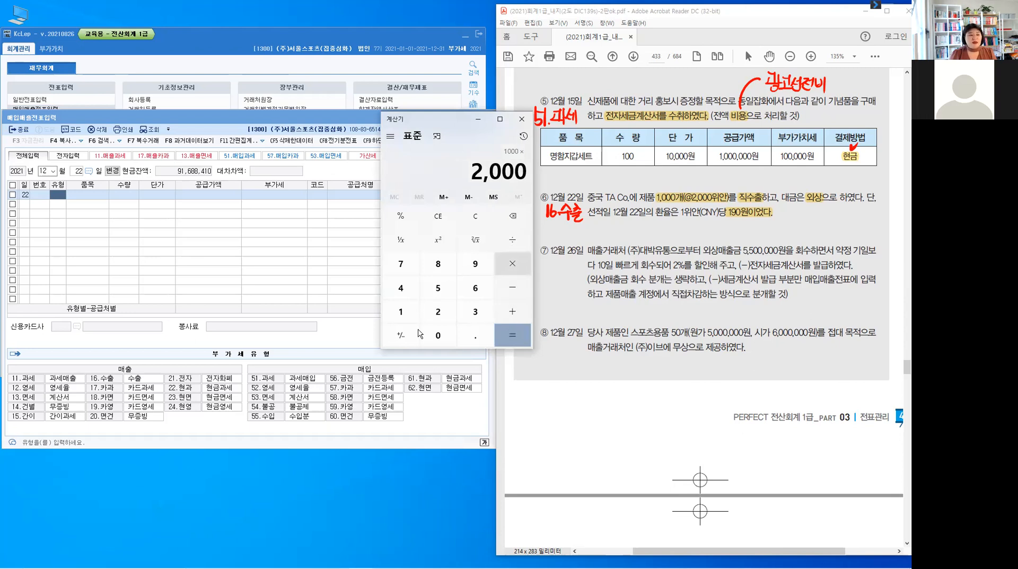
pyautogui.click(514, 265)
pyautogui.write('190')
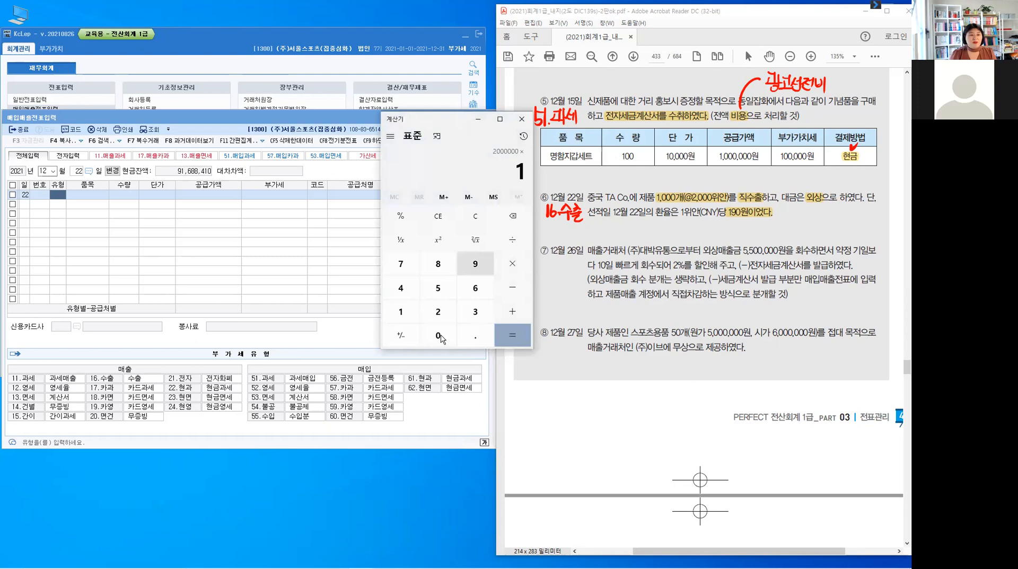
pyautogui.click(517, 331)
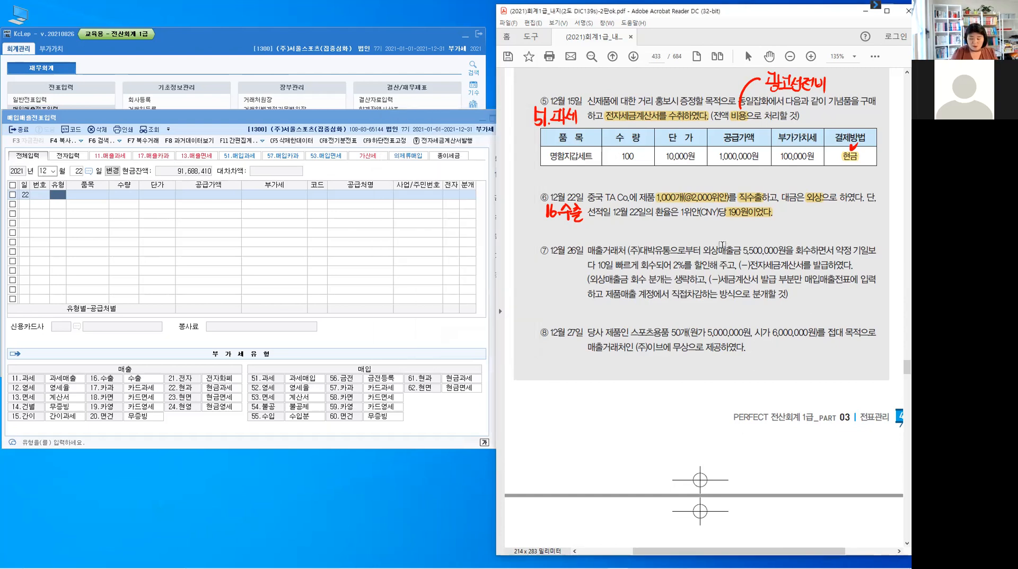
# Handwrite 과세표준 380.0.0 in red with a lead line under the December 22 exchange rate in the PDF
pyautogui.moveTo(750, 221); pyautogui.dragTo(768, 234)
pyautogui.moveTo(763, 234); pyautogui.dragTo(777, 238)
pyautogui.moveTo(784, 227); pyautogui.dragTo(781, 235)
pyautogui.moveTo(783, 231); pyautogui.dragTo(792, 241)
pyautogui.moveTo(796, 228); pyautogui.dragTo(797, 233)
pyautogui.moveTo(796, 233); pyautogui.dragTo(804, 236)
pyautogui.moveTo(805, 228); pyautogui.dragTo(805, 232)
pyautogui.moveTo(804, 233); pyautogui.dragTo(813, 233)
pyautogui.moveTo(805, 236); pyautogui.dragTo(868, 229)
pyautogui.click(821, 229)
pyautogui.click(851, 238)
pyautogui.click(861, 238)
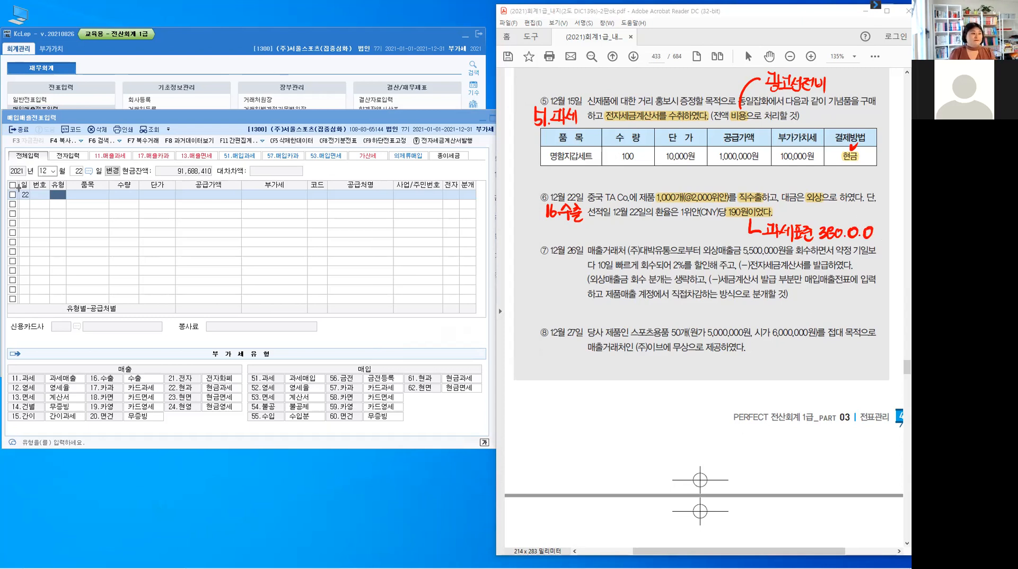
# Start the December 22 sales line with type 16.수출, item 제품 and supply amount 380,000,000
pyautogui.click(58, 196)
pyautogui.write('16')
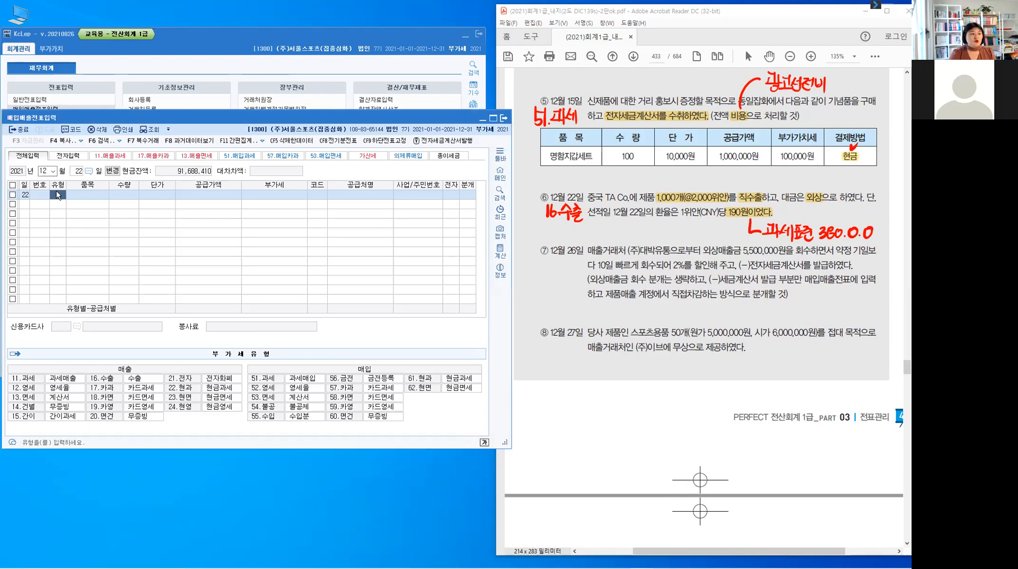
pyautogui.press('Return')
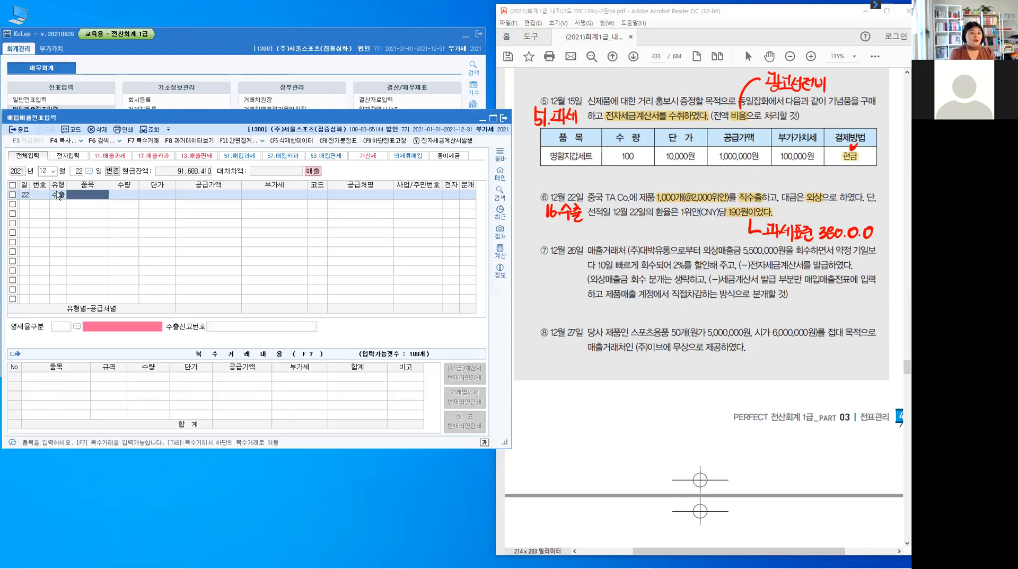
pyautogui.write('제품')
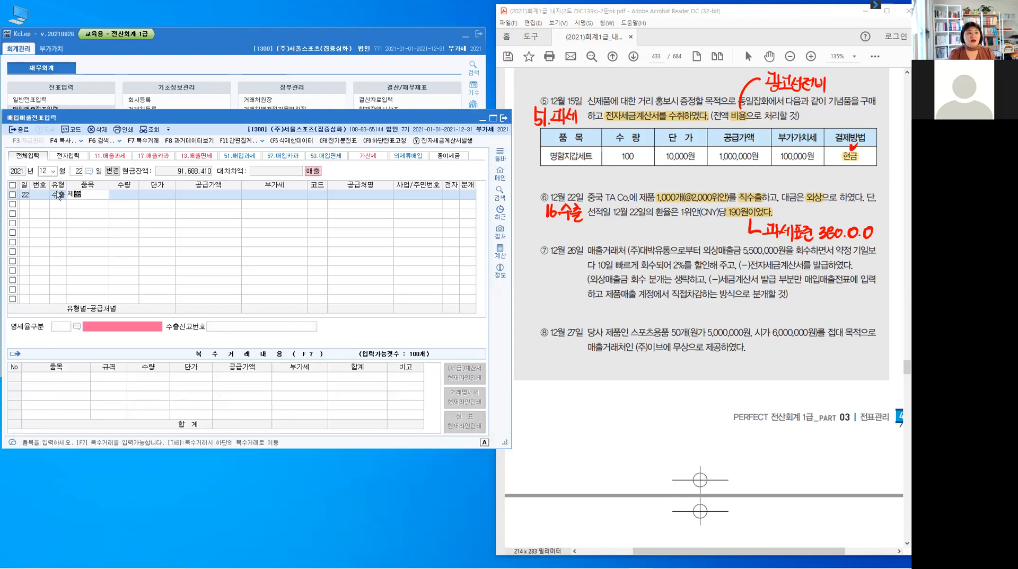
pyautogui.press('Return')
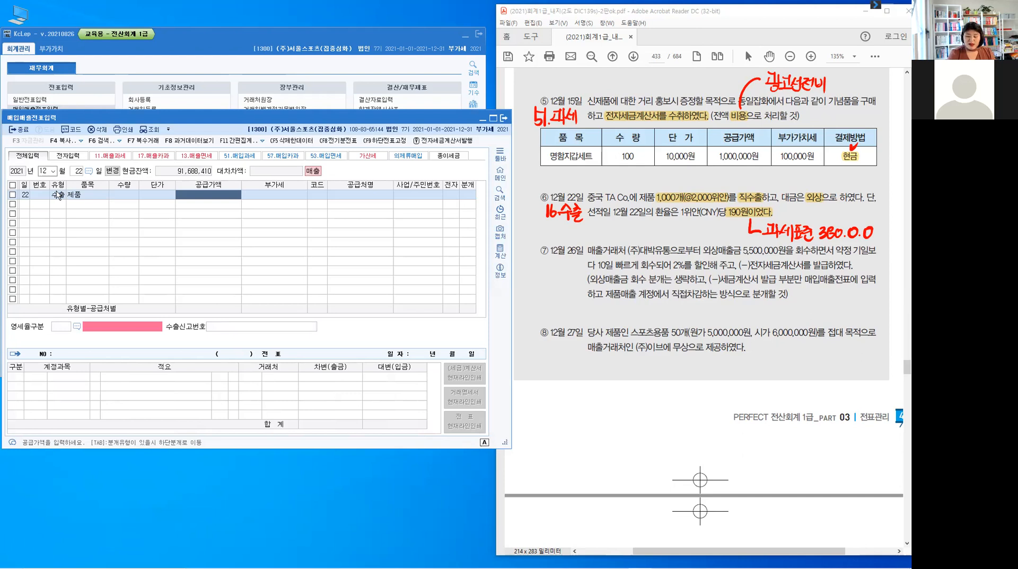
pyautogui.write('380,000,000')
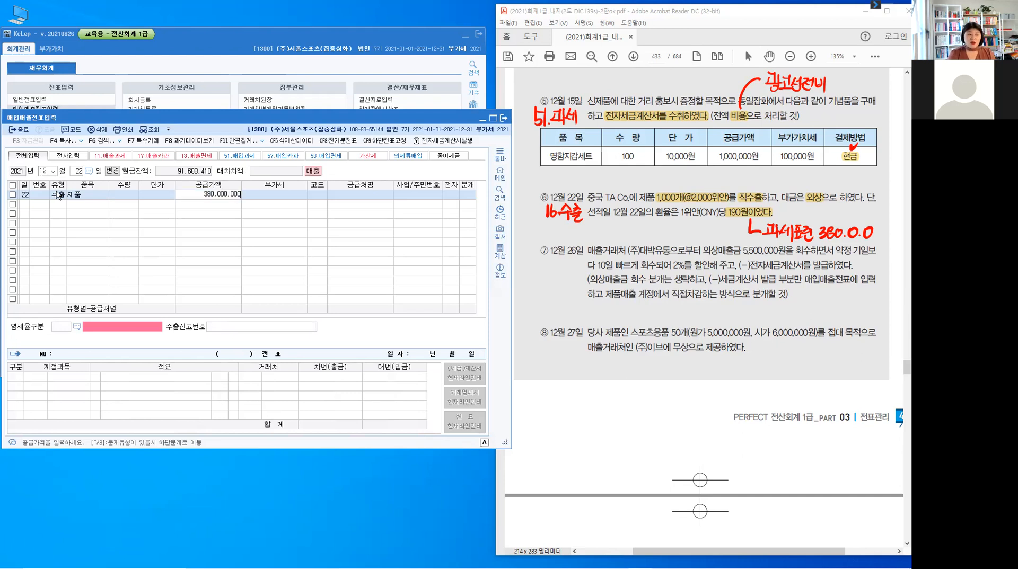
# Look up trading partners by t and set TA Co. as the partner of the December 22 export line
pyautogui.press('Return')
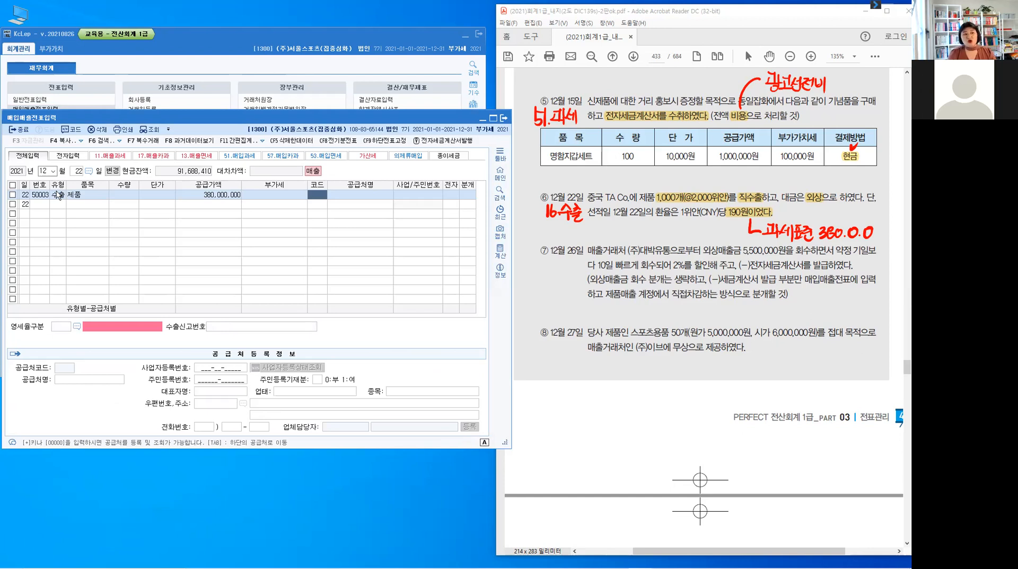
pyautogui.write('t')
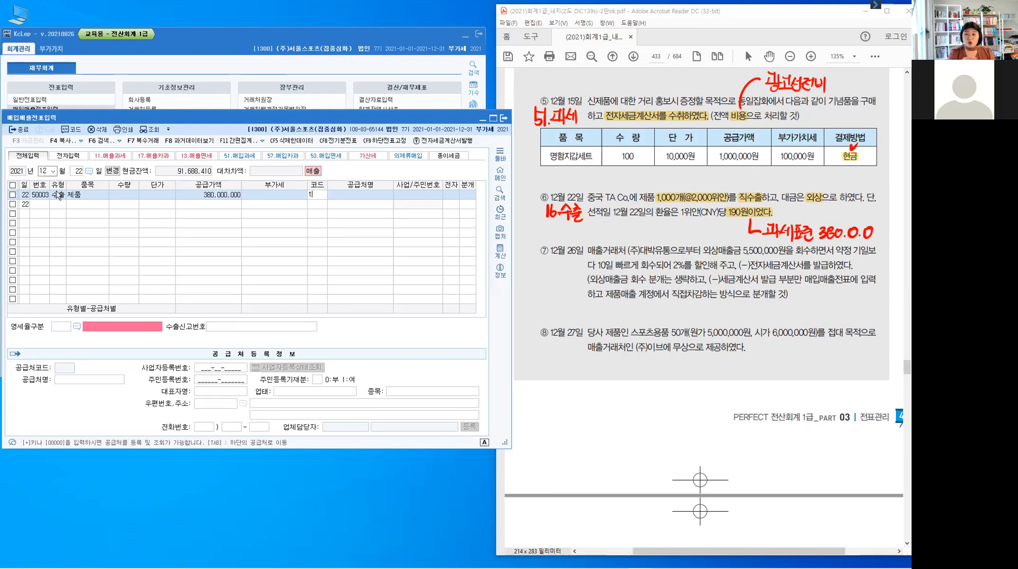
pyautogui.press('Return')
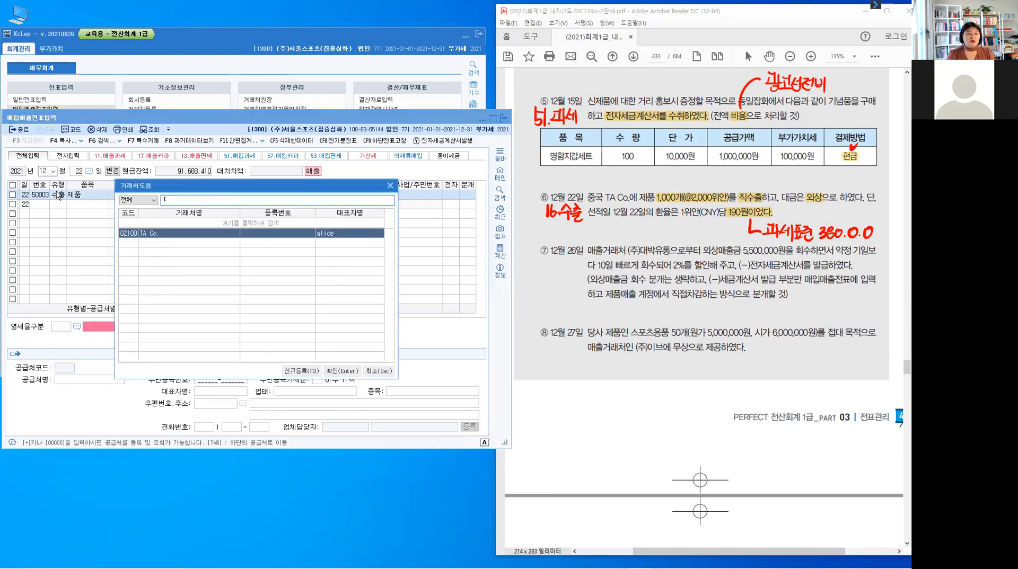
pyautogui.press('Return')
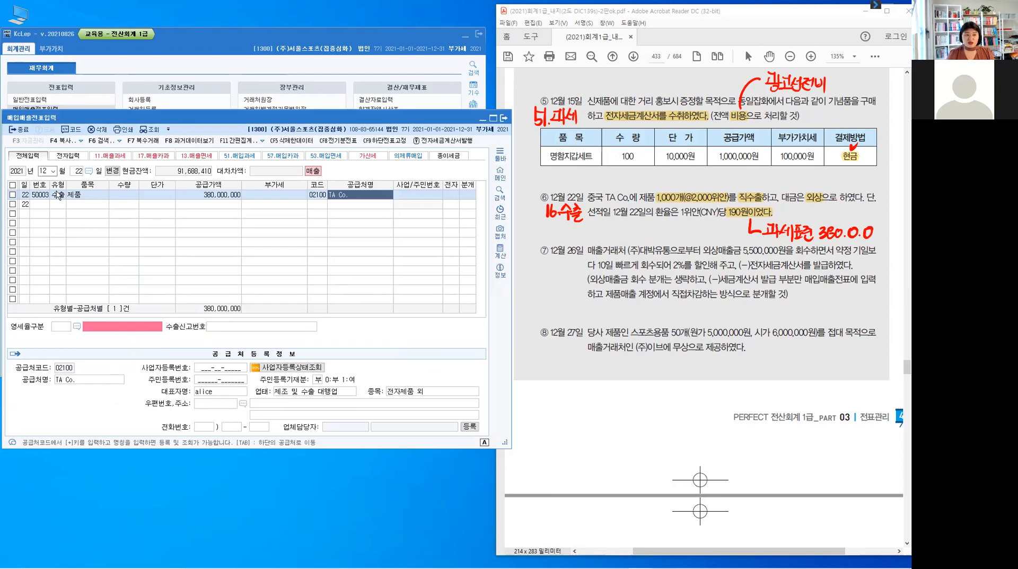
# Set the 영세율구분 of the export line to 1 직접수출(대행수출 포함), leaving the 수출신고번호 blank
pyautogui.press('Return')
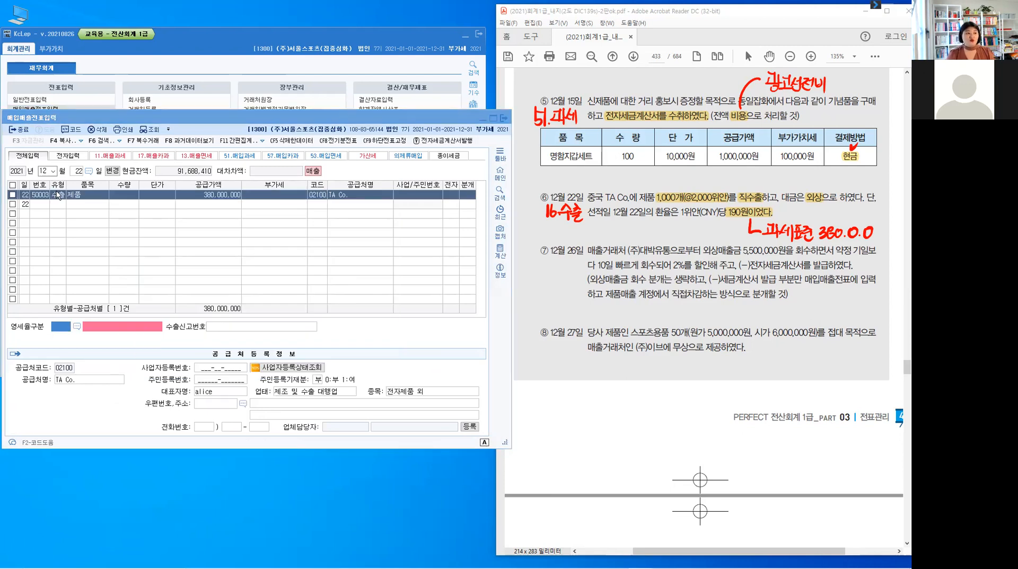
pyautogui.press('F2')
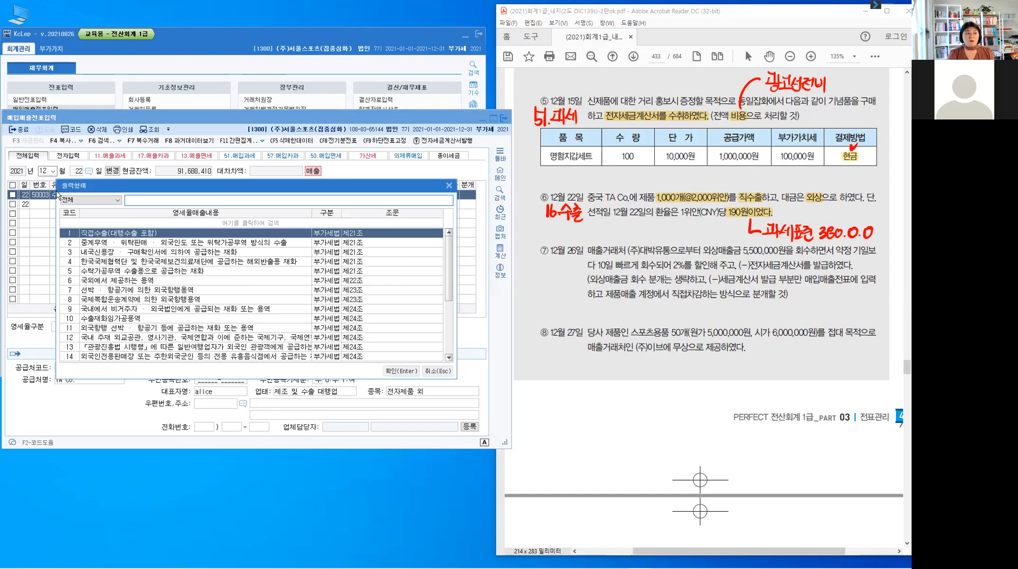
pyautogui.press('Return')
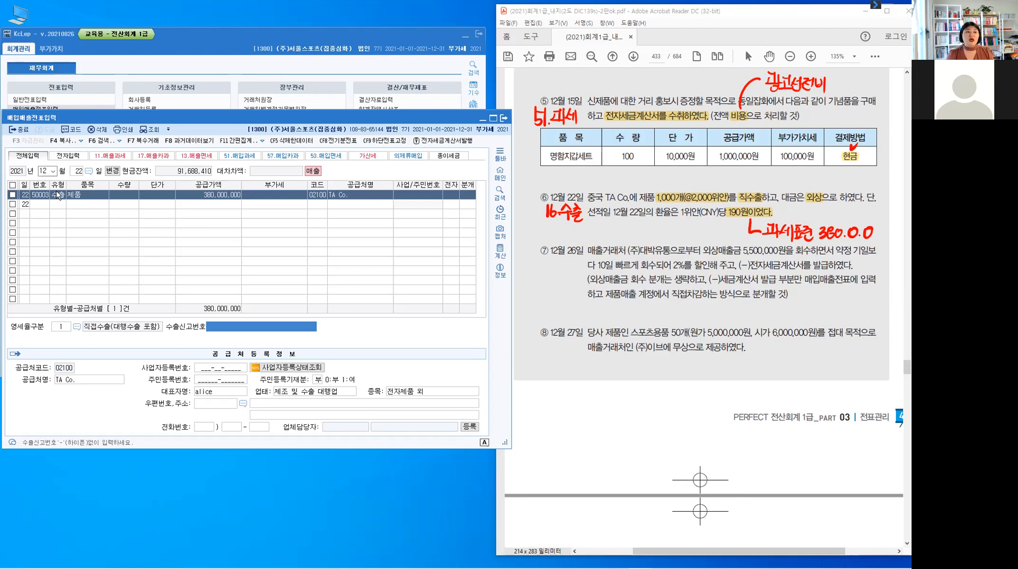
pyautogui.press('Return')
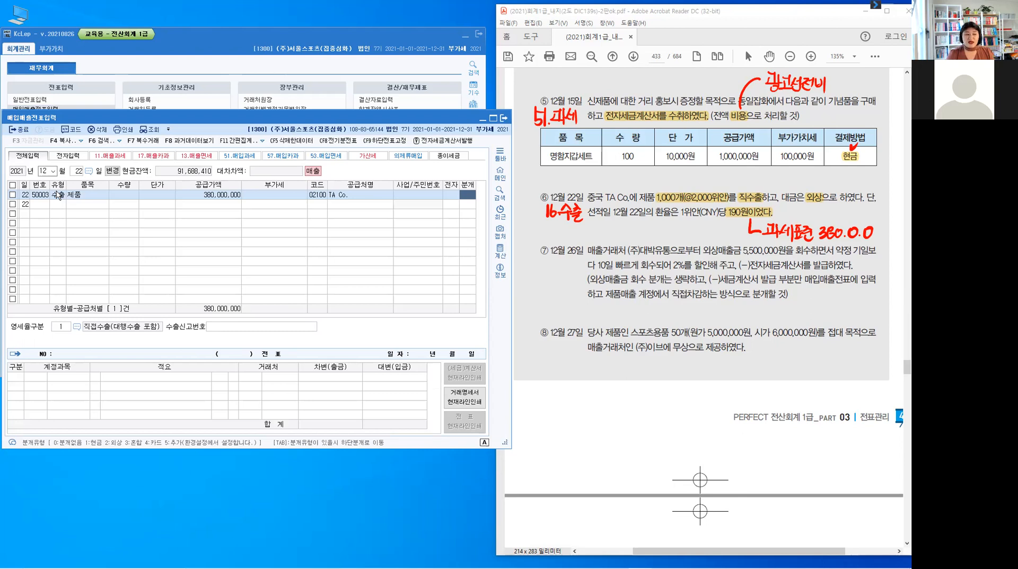
# Set the journal type of the December 22 export line to 외상 and accept the 외상매출금 and 제품매출 entries
pyautogui.write('2')
pyautogui.press('Return')
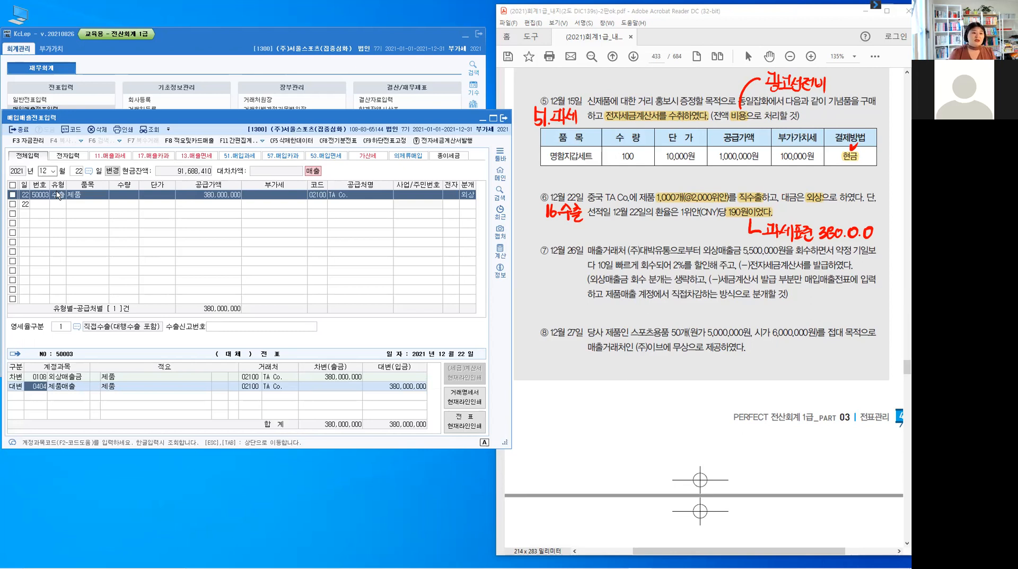
pyautogui.press('Return')
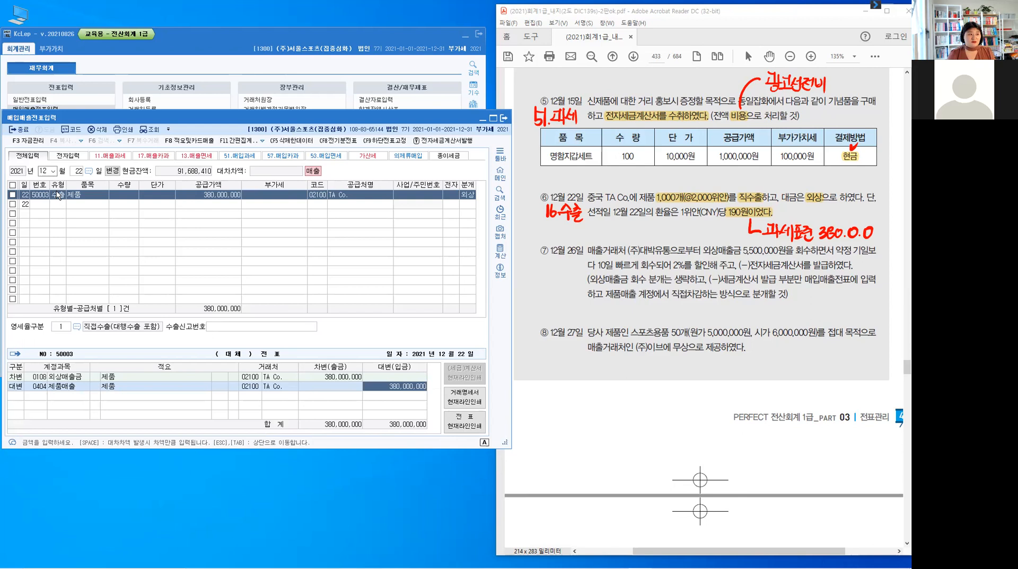
pyautogui.press('Return')
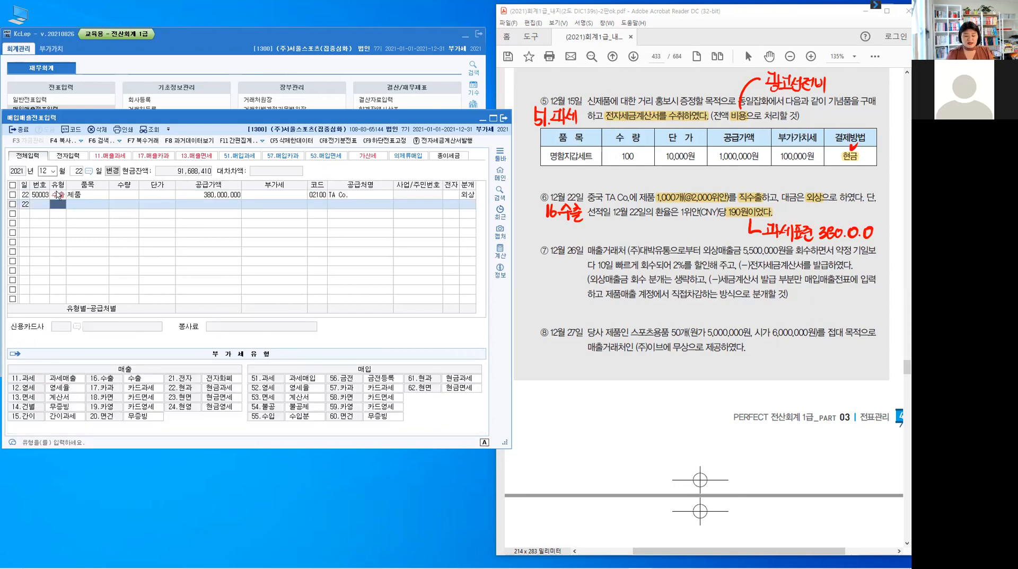
# Change the voucher entry date to December 26
pyautogui.press('Escape')
pyautogui.write('26')
pyautogui.press('Return')
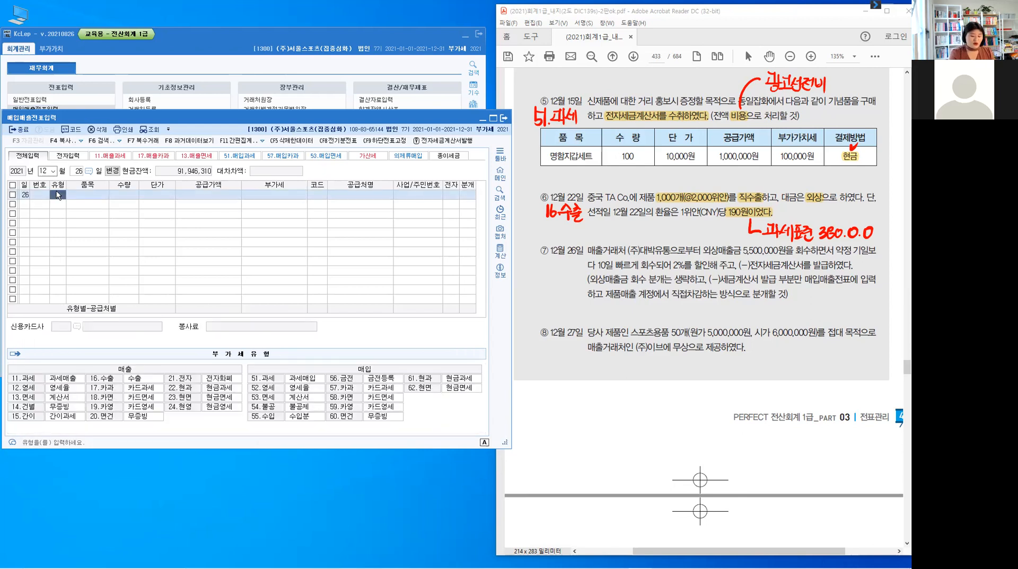
# Clear the red handwriting from the screen and highlight 약정 기일보다 10일 빠르게 회수되어 2%를 할인해 in the December 26 transaction
pyautogui.hotkey('ctrl', 'shift', '6')
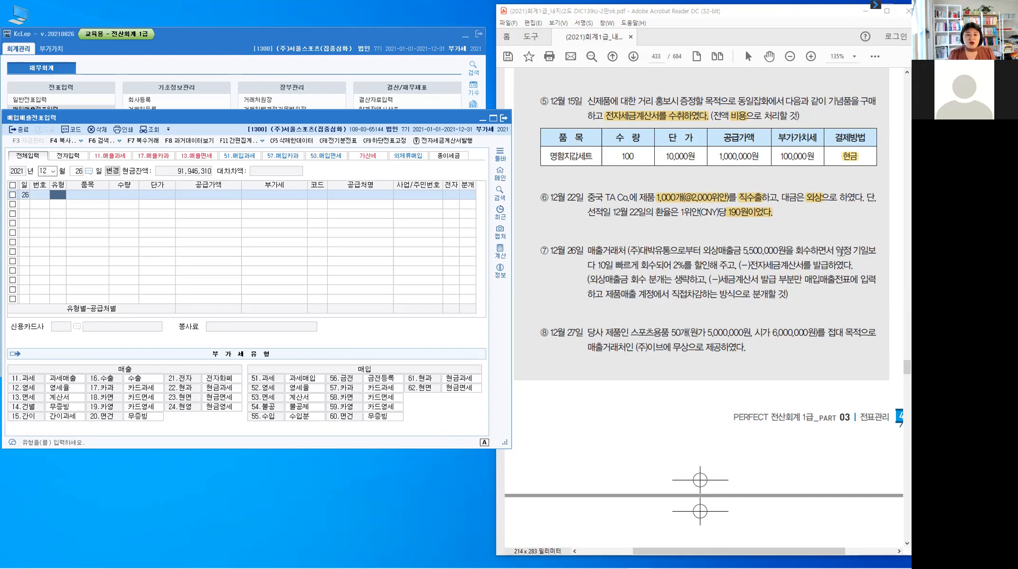
pyautogui.moveTo(836, 250); pyautogui.dragTo(870, 249)
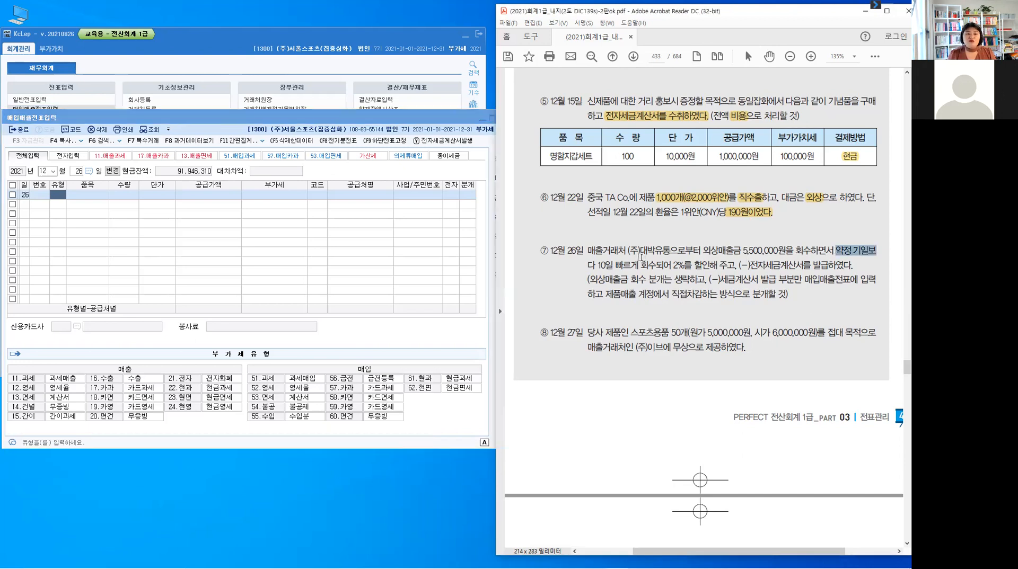
pyautogui.moveTo(586, 266)
pyautogui.mouseDown()
pyautogui.moveTo(684, 265)
pyautogui.moveTo(671, 265)
pyautogui.moveTo(679, 274)
pyautogui.mouseUp()
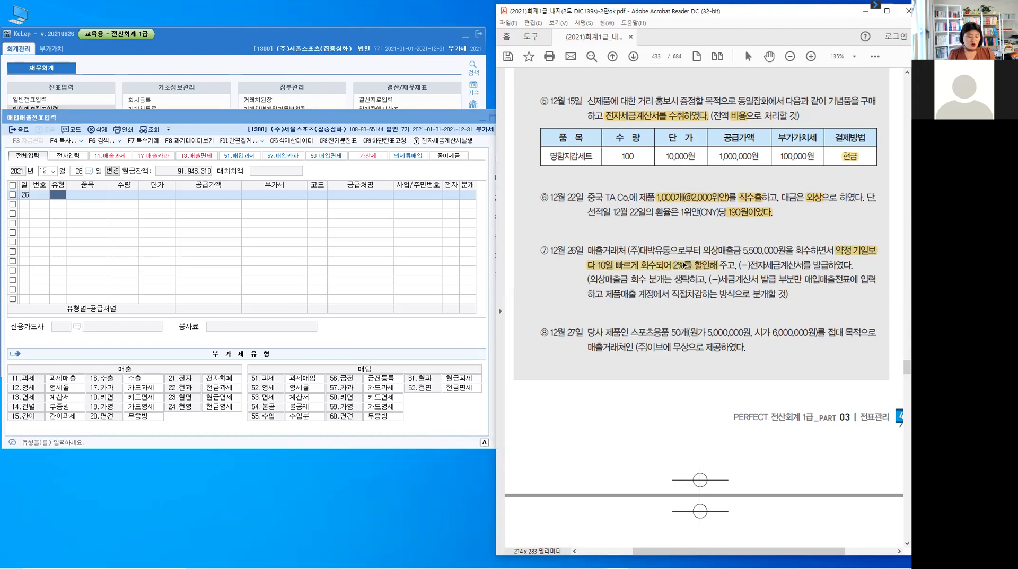
# Handwrite 매출할인 in red above the December 26 text with an arrow pointing to the 2% discount
pyautogui.moveTo(714, 229); pyautogui.dragTo(693, 258)
pyautogui.moveTo(723, 221); pyautogui.dragTo(734, 229)
pyautogui.moveTo(738, 220); pyautogui.dragTo(738, 235)
pyautogui.moveTo(743, 219)
pyautogui.mouseDown()
pyautogui.moveTo(754, 232)
pyautogui.moveTo(764, 223)
pyautogui.mouseUp()
pyautogui.moveTo(760, 224); pyautogui.dragTo(765, 227)
pyautogui.moveTo(757, 228); pyautogui.dragTo(773, 218)
pyautogui.moveTo(777, 216); pyautogui.dragTo(778, 230)
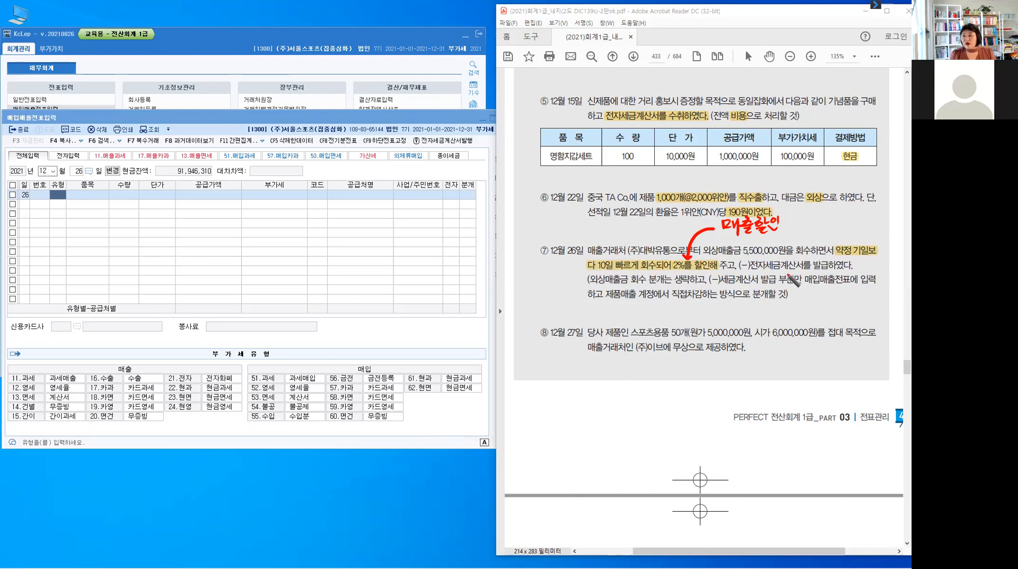
# Mark 주고, 발급하였다 and 생략하고 with red strokes in the December 26 text and highlight 제품매출 계정에서 직접차감하는 방식으로 분개할 것
pyautogui.click(735, 258)
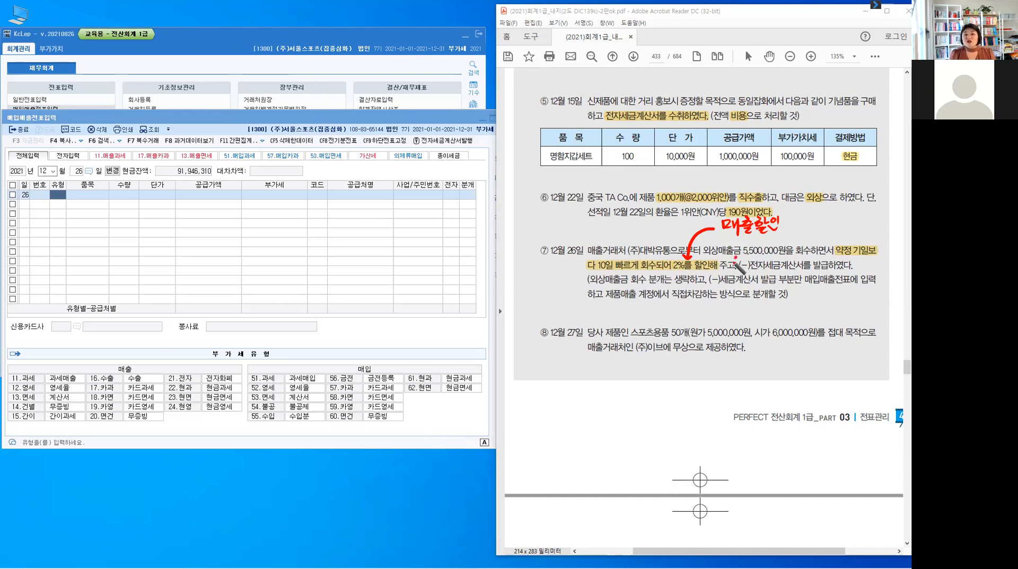
pyautogui.click(831, 261)
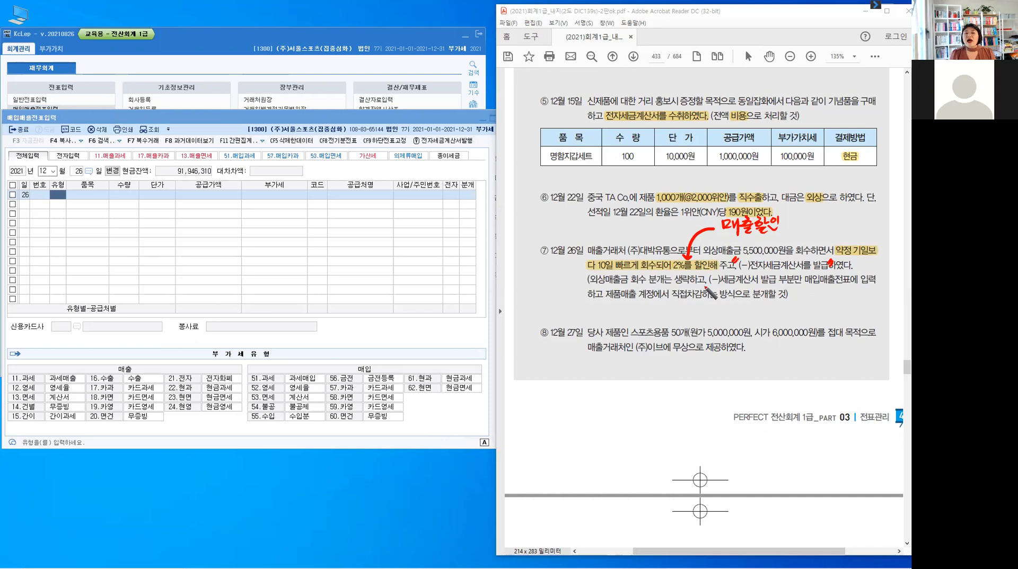
pyautogui.moveTo(709, 270); pyautogui.dragTo(703, 287)
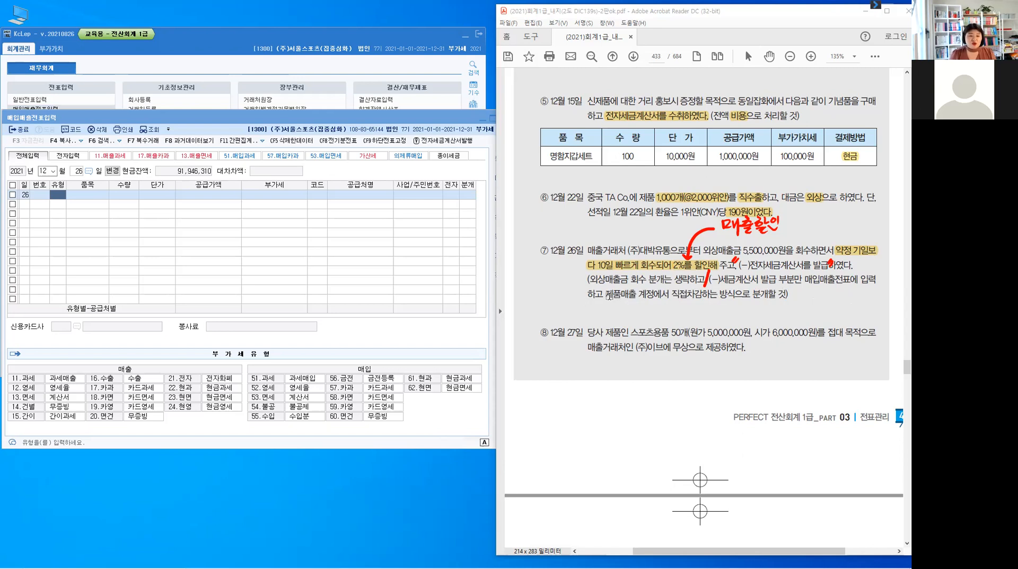
pyautogui.moveTo(627, 297); pyautogui.dragTo(657, 298)
pyautogui.moveTo(735, 301); pyautogui.dragTo(788, 300)
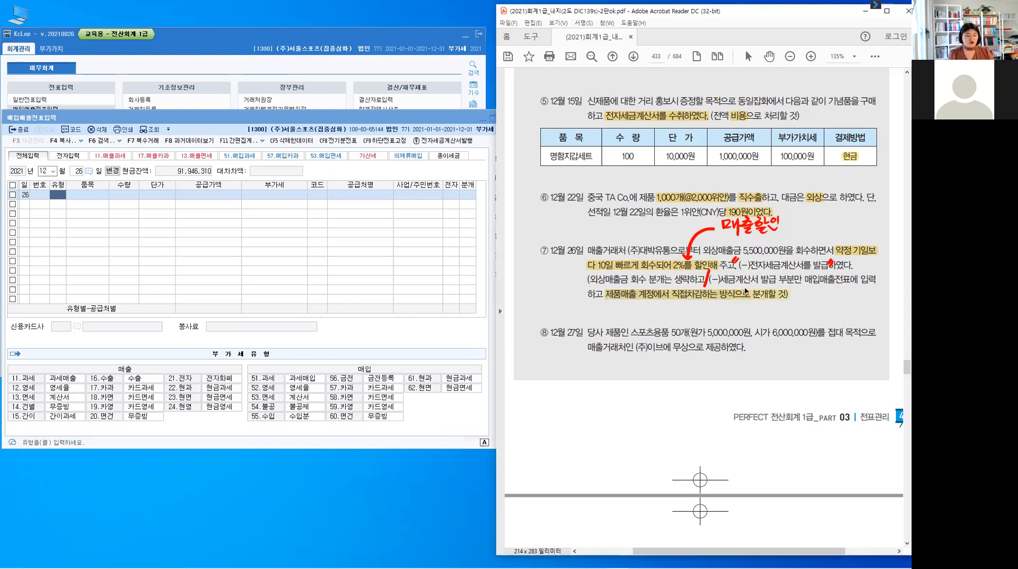
# Handwrite 직접차감 in red below the exercise box, with a two-way bracket and × : on its upper branch
pyautogui.press('alt')
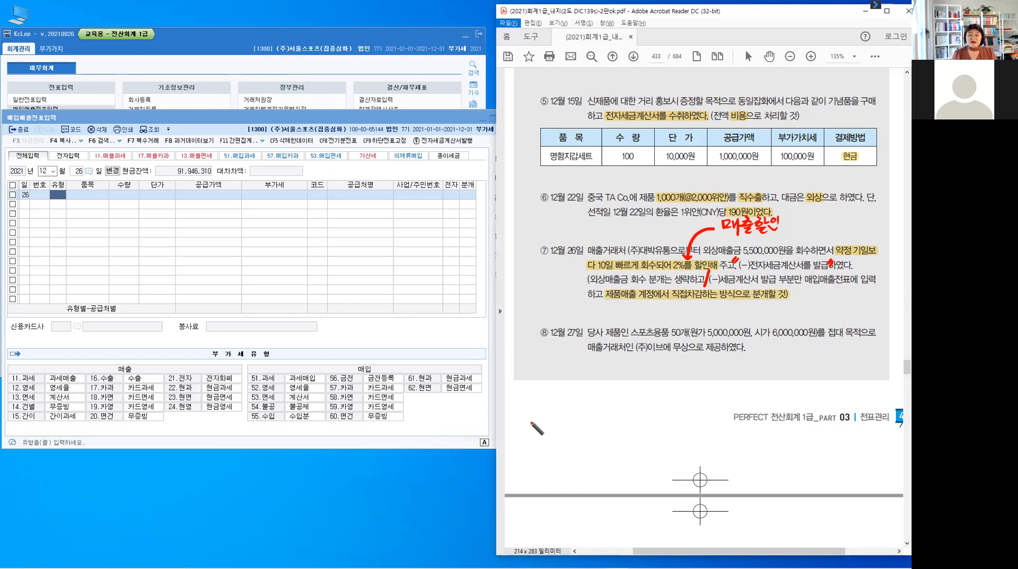
pyautogui.moveTo(519, 412)
pyautogui.mouseDown()
pyautogui.moveTo(546, 431)
pyautogui.moveTo(551, 414)
pyautogui.moveTo(542, 431)
pyautogui.moveTo(566, 419)
pyautogui.moveTo(573, 427)
pyautogui.mouseUp()
pyautogui.moveTo(581, 419)
pyautogui.mouseDown()
pyautogui.moveTo(595, 418)
pyautogui.moveTo(591, 447)
pyautogui.moveTo(613, 425)
pyautogui.moveTo(603, 426)
pyautogui.mouseUp()
pyautogui.click(624, 417)
pyautogui.click(624, 423)
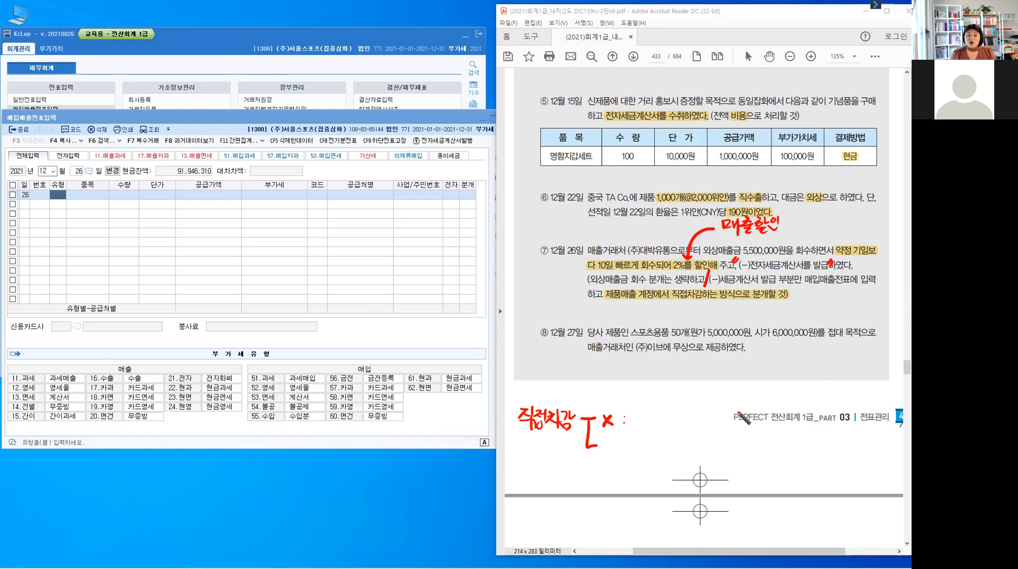
# Handwrite the credit side of the × case as (대) 외상매출금 5.500.000 and 부·예 △500.000
pyautogui.moveTo(742, 411)
pyautogui.mouseDown()
pyautogui.moveTo(781, 424)
pyautogui.moveTo(812, 411)
pyautogui.moveTo(838, 432)
pyautogui.moveTo(844, 411)
pyautogui.moveTo(901, 413)
pyautogui.moveTo(882, 424)
pyautogui.mouseUp()
pyautogui.click(853, 417)
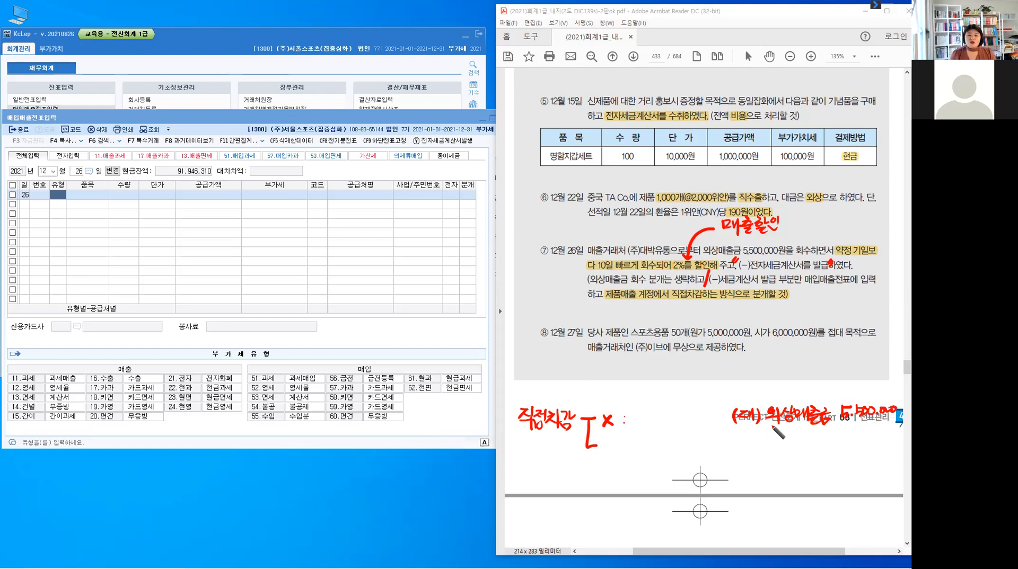
pyautogui.moveTo(777, 424); pyautogui.dragTo(777, 432)
pyautogui.moveTo(771, 431); pyautogui.dragTo(779, 437)
pyautogui.click(786, 434)
pyautogui.moveTo(794, 430); pyautogui.dragTo(795, 430)
pyautogui.moveTo(797, 431); pyautogui.dragTo(803, 431)
pyautogui.moveTo(798, 435); pyautogui.dragTo(802, 435)
pyautogui.moveTo(803, 428); pyautogui.dragTo(803, 439)
pyautogui.moveTo(807, 427)
pyautogui.mouseDown()
pyautogui.moveTo(808, 441)
pyautogui.moveTo(849, 433)
pyautogui.mouseUp()
pyautogui.moveTo(857, 425); pyautogui.dragTo(855, 435)
pyautogui.moveTo(857, 426); pyautogui.dragTo(866, 426)
pyautogui.moveTo(873, 425); pyautogui.dragTo(886, 426)
pyautogui.click(880, 431)
pyautogui.moveTo(894, 424); pyautogui.dragTo(894, 425)
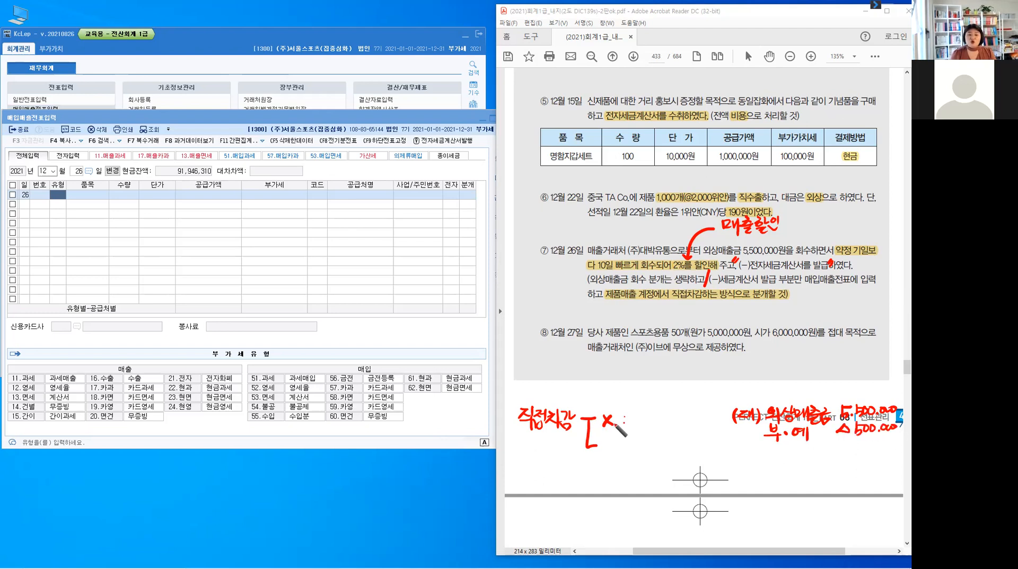
# Handwrite the debit side of the × case as (차) 매출할인 5.000.000, striking out the misplaced 매
pyautogui.moveTo(630, 415); pyautogui.dragTo(630, 425)
pyautogui.moveTo(629, 415); pyautogui.dragTo(639, 430)
pyautogui.moveTo(638, 421)
pyautogui.mouseDown()
pyautogui.moveTo(644, 431)
pyautogui.moveTo(631, 405)
pyautogui.mouseUp()
pyautogui.click(633, 392)
pyautogui.moveTo(635, 396); pyautogui.dragTo(635, 402)
pyautogui.moveTo(639, 398); pyautogui.dragTo(641, 401)
pyautogui.moveTo(644, 392); pyautogui.dragTo(648, 405)
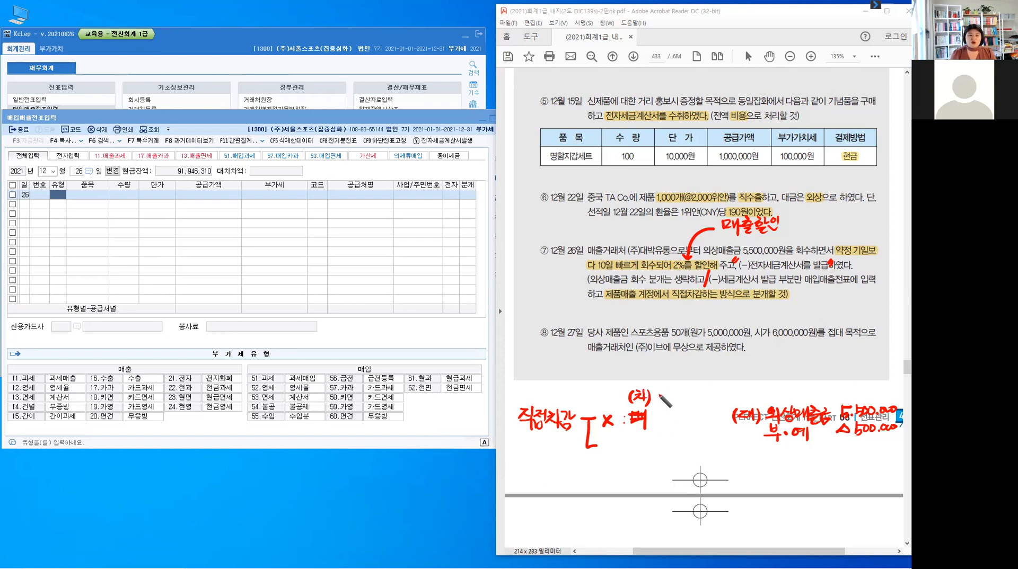
pyautogui.moveTo(658, 393); pyautogui.dragTo(664, 403)
pyautogui.moveTo(671, 387)
pyautogui.mouseDown()
pyautogui.moveTo(672, 405)
pyautogui.moveTo(687, 398)
pyautogui.mouseUp()
pyautogui.moveTo(675, 400); pyautogui.dragTo(689, 400)
pyautogui.moveTo(678, 402)
pyautogui.mouseDown()
pyautogui.moveTo(694, 394)
pyautogui.moveTo(699, 406)
pyautogui.mouseUp()
pyautogui.moveTo(687, 398); pyautogui.dragTo(708, 402)
pyautogui.moveTo(701, 395); pyautogui.dragTo(711, 404)
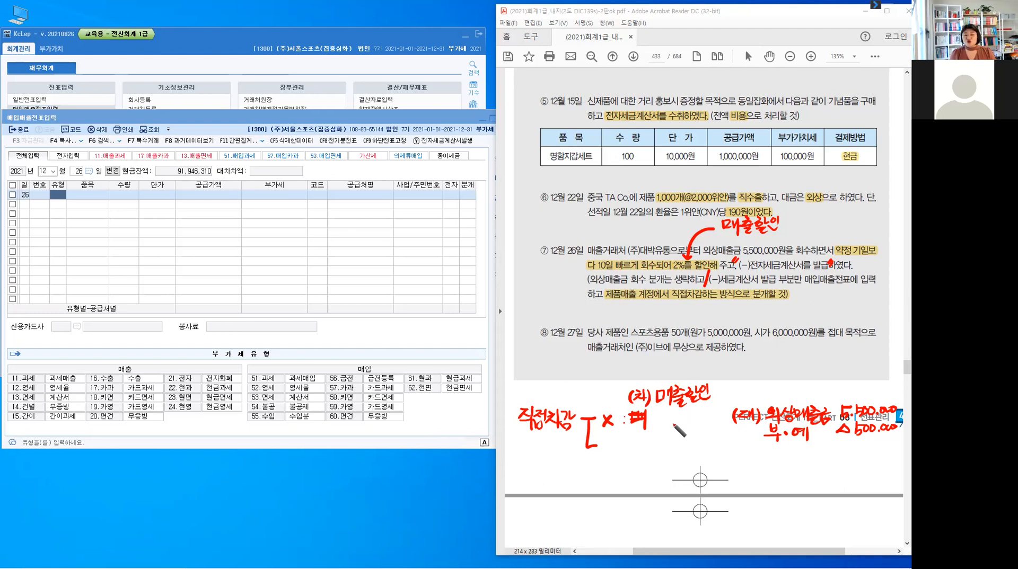
pyautogui.moveTo(673, 413)
pyautogui.mouseDown()
pyautogui.moveTo(669, 431)
pyautogui.moveTo(722, 419)
pyautogui.mouseUp()
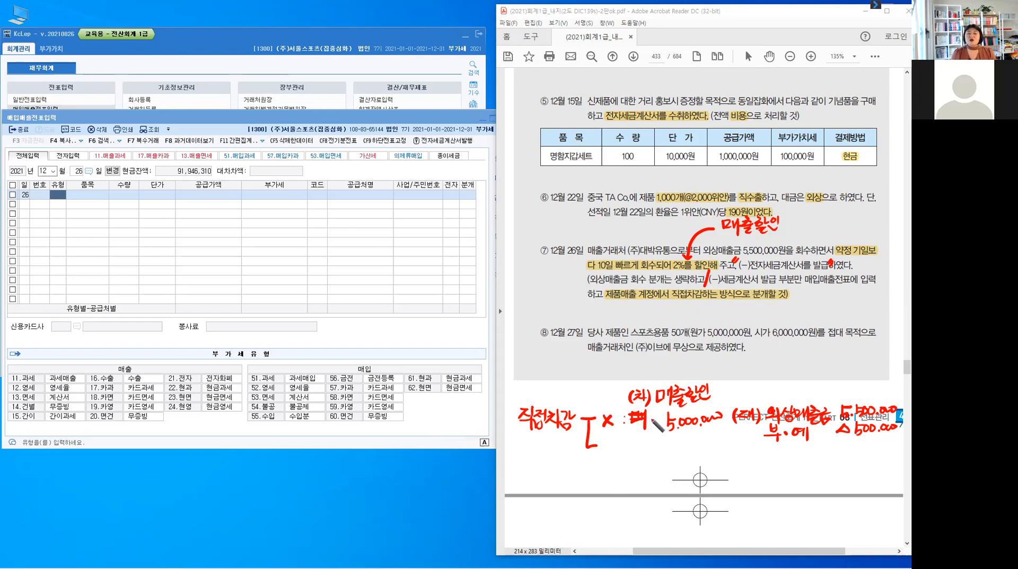
# Handwrite 매출할인 등장X. in red under the December 26 text with an arrow to 제품매출
pyautogui.moveTo(627, 299)
pyautogui.mouseDown()
pyautogui.moveTo(627, 311)
pyautogui.moveTo(633, 304)
pyautogui.moveTo(655, 317)
pyautogui.moveTo(673, 305)
pyautogui.moveTo(672, 317)
pyautogui.moveTo(731, 317)
pyautogui.mouseUp()
pyautogui.moveTo(734, 304)
pyautogui.mouseDown()
pyautogui.moveTo(736, 317)
pyautogui.moveTo(751, 316)
pyautogui.mouseUp()
pyautogui.moveTo(749, 305); pyautogui.dragTo(741, 317)
pyautogui.click(757, 314)
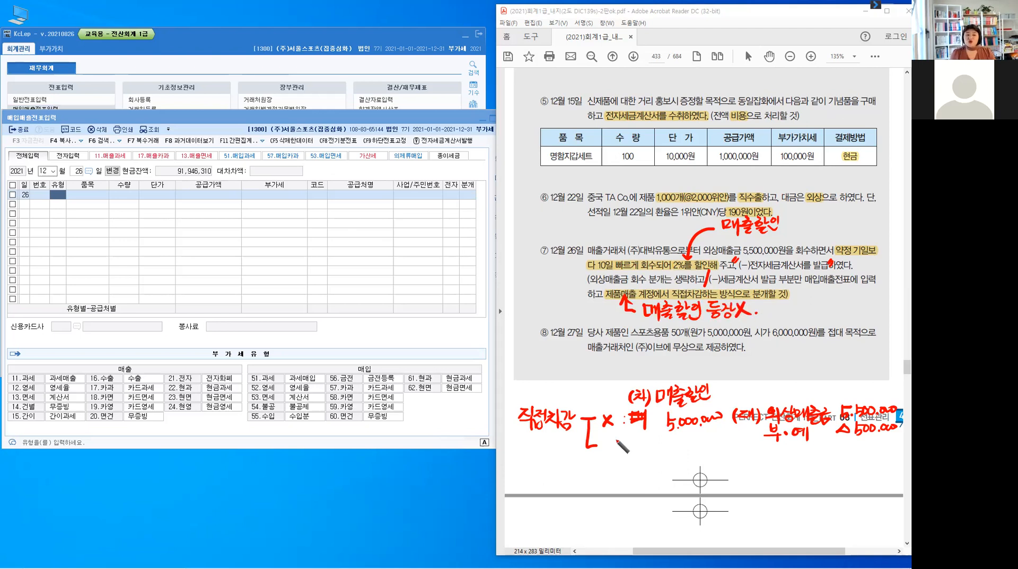
# Handwrite (차) on the lower 직접차감 branch and its credit lines (대) 외상매출금 5.500.000 and 부·예 △500.000
pyautogui.moveTo(612, 442); pyautogui.dragTo(610, 459)
pyautogui.moveTo(616, 445); pyautogui.dragTo(629, 460)
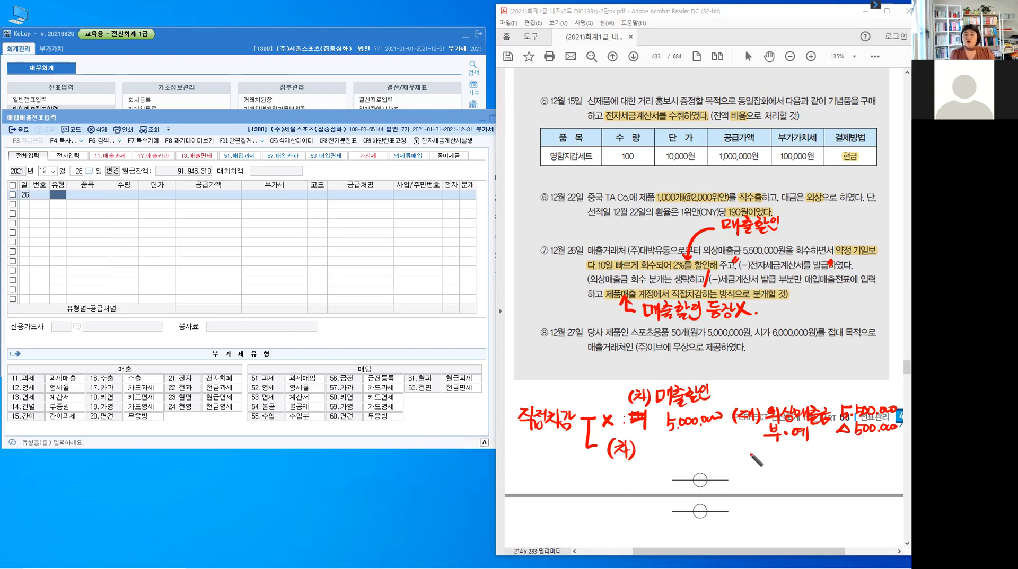
pyautogui.moveTo(744, 452); pyautogui.dragTo(742, 467)
pyautogui.moveTo(755, 454); pyautogui.dragTo(760, 467)
pyautogui.moveTo(765, 450)
pyautogui.mouseDown()
pyautogui.moveTo(766, 467)
pyautogui.moveTo(778, 456)
pyautogui.moveTo(789, 468)
pyautogui.moveTo(807, 457)
pyautogui.moveTo(811, 468)
pyautogui.moveTo(828, 452)
pyautogui.moveTo(830, 466)
pyautogui.mouseUp()
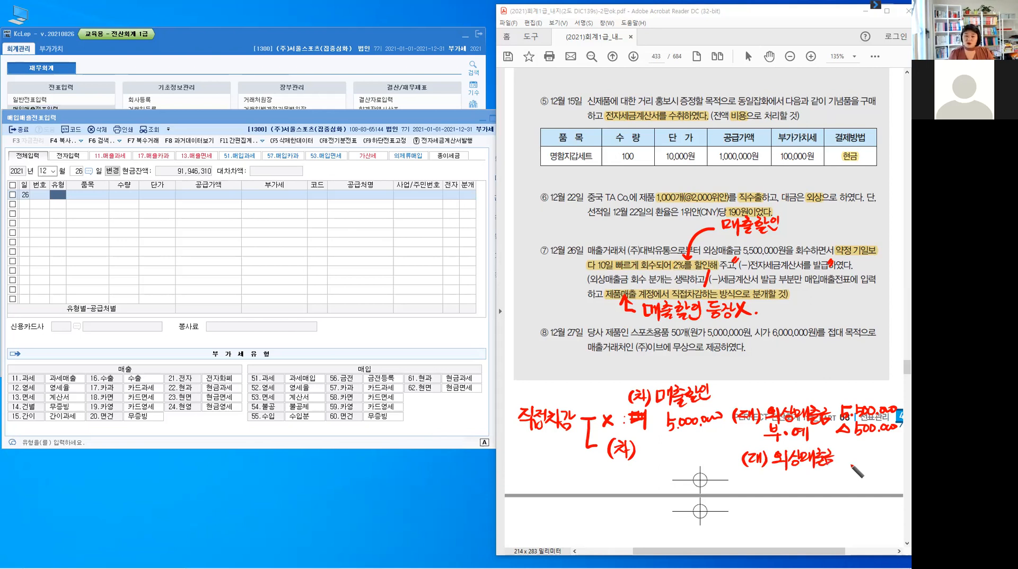
pyautogui.moveTo(840, 453)
pyautogui.mouseDown()
pyautogui.moveTo(847, 464)
pyautogui.moveTo(901, 457)
pyautogui.mouseUp()
pyautogui.moveTo(783, 480)
pyautogui.mouseDown()
pyautogui.moveTo(778, 490)
pyautogui.moveTo(804, 480)
pyautogui.moveTo(811, 490)
pyautogui.moveTo(900, 481)
pyautogui.mouseUp()
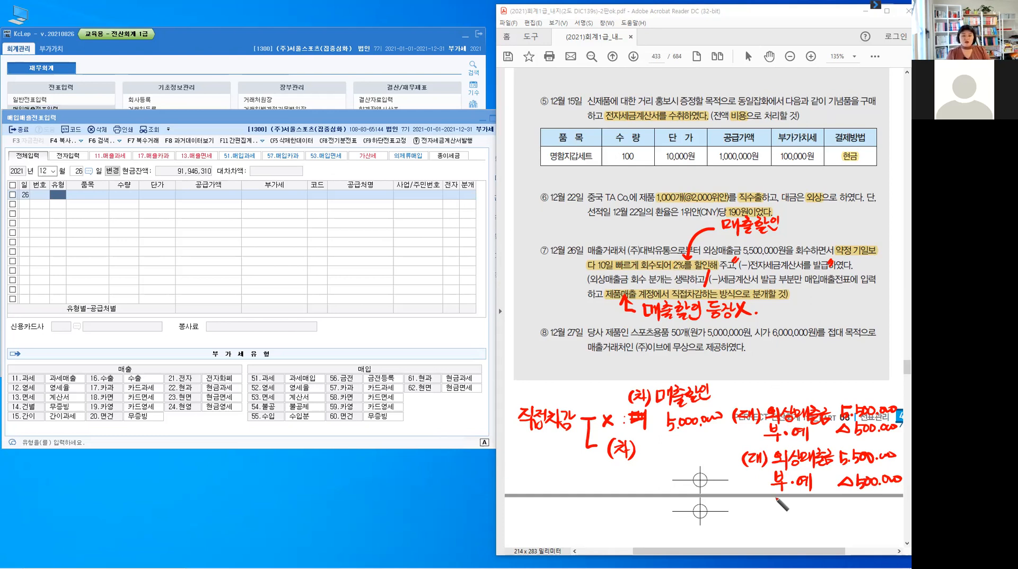
# Add the handwritten credit line 제·매 △5.000.000 to the lower branch and draw a dash for its empty debit side
pyautogui.moveTo(776, 499); pyautogui.dragTo(782, 510)
pyautogui.moveTo(781, 504)
pyautogui.mouseDown()
pyautogui.moveTo(791, 517)
pyautogui.moveTo(810, 513)
pyautogui.mouseUp()
pyautogui.click(798, 507)
pyautogui.moveTo(814, 499); pyautogui.dragTo(814, 518)
pyautogui.moveTo(819, 497)
pyautogui.mouseDown()
pyautogui.moveTo(819, 520)
pyautogui.moveTo(870, 505)
pyautogui.mouseUp()
pyautogui.click(863, 512)
pyautogui.moveTo(877, 504); pyautogui.dragTo(901, 508)
pyautogui.click(890, 511)
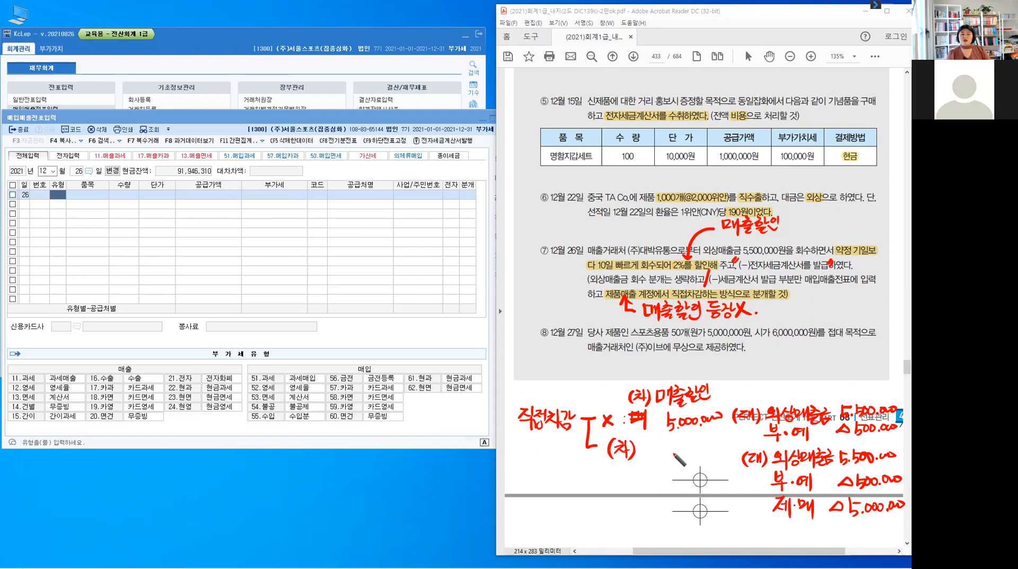
pyautogui.moveTo(647, 449); pyautogui.dragTo(678, 449)
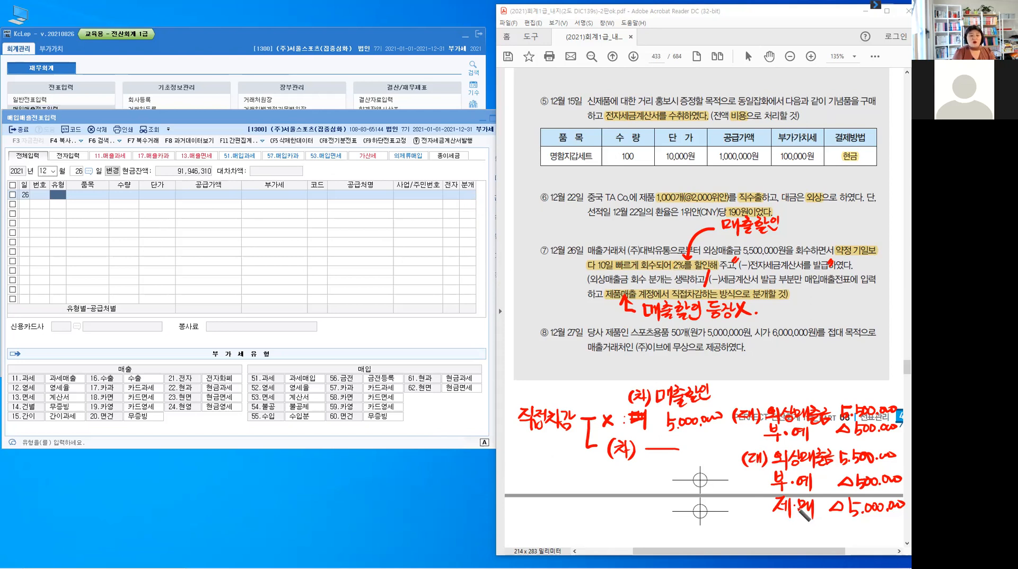
# Handwrite 혼합 and 외상 in red in the 분개 column and (대) 제·매 △5.000.000 across the voucher grid
pyautogui.moveTo(462, 190); pyautogui.dragTo(482, 242)
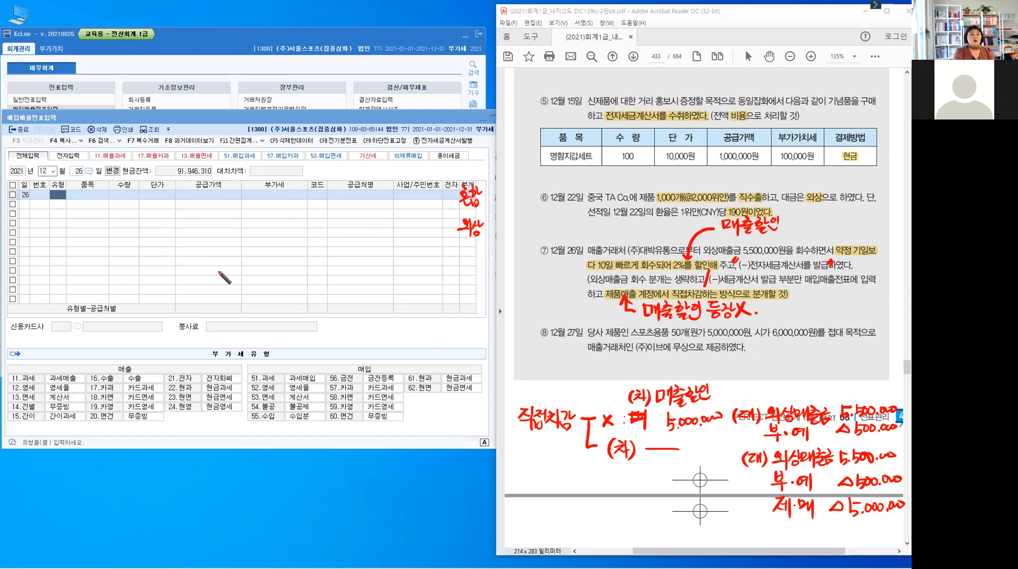
pyautogui.moveTo(260, 263)
pyautogui.mouseDown()
pyautogui.moveTo(256, 284)
pyautogui.moveTo(269, 280)
pyautogui.mouseUp()
pyautogui.moveTo(272, 265); pyautogui.dragTo(272, 283)
pyautogui.moveTo(276, 264); pyautogui.dragTo(276, 284)
pyautogui.moveTo(280, 262)
pyautogui.mouseDown()
pyautogui.moveTo(281, 284)
pyautogui.moveTo(293, 279)
pyautogui.mouseUp()
pyautogui.moveTo(297, 272); pyautogui.dragTo(305, 272)
pyautogui.moveTo(305, 266); pyautogui.dragTo(305, 281)
pyautogui.moveTo(309, 263)
pyautogui.mouseDown()
pyautogui.moveTo(310, 286)
pyautogui.moveTo(329, 276)
pyautogui.mouseUp()
pyautogui.click(317, 272)
pyautogui.moveTo(324, 277); pyautogui.dragTo(330, 277)
pyautogui.moveTo(334, 264); pyautogui.dragTo(334, 281)
pyautogui.moveTo(339, 262)
pyautogui.mouseDown()
pyautogui.moveTo(340, 284)
pyautogui.moveTo(415, 267)
pyautogui.mouseUp()
pyautogui.click(409, 274)
pyautogui.moveTo(420, 267); pyautogui.dragTo(422, 266)
pyautogui.moveTo(426, 266); pyautogui.dragTo(428, 266)
pyautogui.click(437, 272)
pyautogui.moveTo(445, 266); pyautogui.dragTo(466, 268)
# Handwrite 부·예 △500.000 in red beneath the 제·매 line on the voucher grid
pyautogui.moveTo(294, 291); pyautogui.dragTo(295, 300)
pyautogui.moveTo(302, 290); pyautogui.dragTo(301, 300)
pyautogui.moveTo(290, 305); pyautogui.dragTo(305, 303)
pyautogui.moveTo(301, 304)
pyautogui.mouseDown()
pyautogui.moveTo(302, 316)
pyautogui.moveTo(329, 312)
pyautogui.mouseUp()
pyautogui.click(313, 301)
pyautogui.moveTo(334, 291); pyautogui.dragTo(335, 313)
pyautogui.moveTo(397, 294); pyautogui.dragTo(422, 308)
pyautogui.click(414, 288)
pyautogui.moveTo(427, 295); pyautogui.dragTo(467, 297)
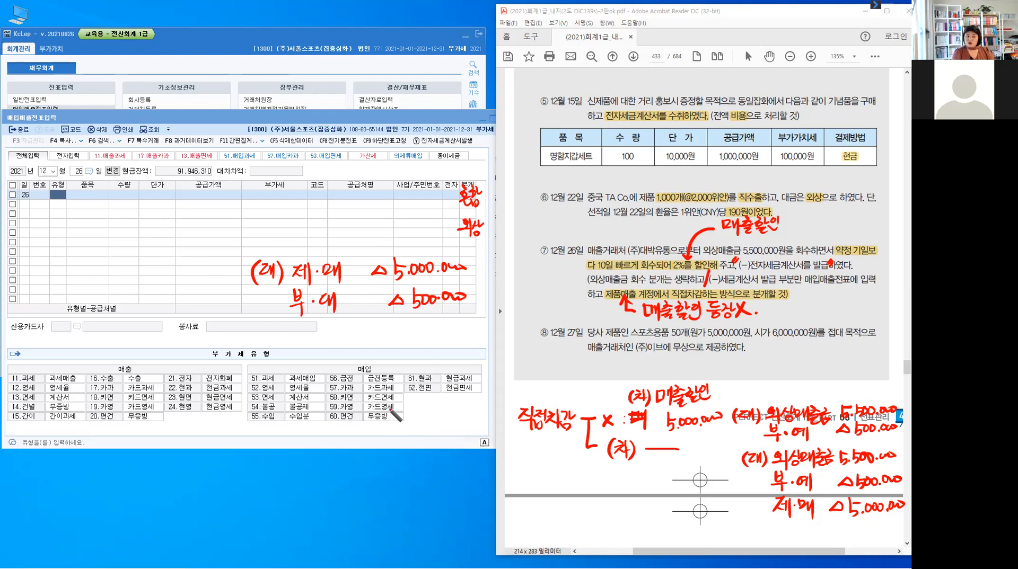
# Handwrite the debit account (차) 외상매출금 in red across the voucher grid, beside the credit lines
pyautogui.moveTo(98, 261)
pyautogui.mouseDown()
pyautogui.moveTo(94, 283)
pyautogui.moveTo(112, 269)
pyautogui.mouseUp()
pyautogui.moveTo(108, 272); pyautogui.dragTo(99, 295)
pyautogui.moveTo(106, 280)
pyautogui.mouseDown()
pyautogui.moveTo(113, 290)
pyautogui.moveTo(128, 265)
pyautogui.mouseUp()
pyautogui.moveTo(122, 279); pyautogui.dragTo(135, 278)
pyautogui.moveTo(138, 261)
pyautogui.mouseDown()
pyautogui.moveTo(140, 287)
pyautogui.moveTo(141, 275)
pyautogui.mouseUp()
pyautogui.moveTo(144, 268); pyautogui.dragTo(150, 275)
pyautogui.moveTo(154, 259); pyautogui.dragTo(154, 273)
pyautogui.moveTo(154, 267); pyautogui.dragTo(158, 266)
pyautogui.moveTo(148, 276); pyautogui.dragTo(149, 278)
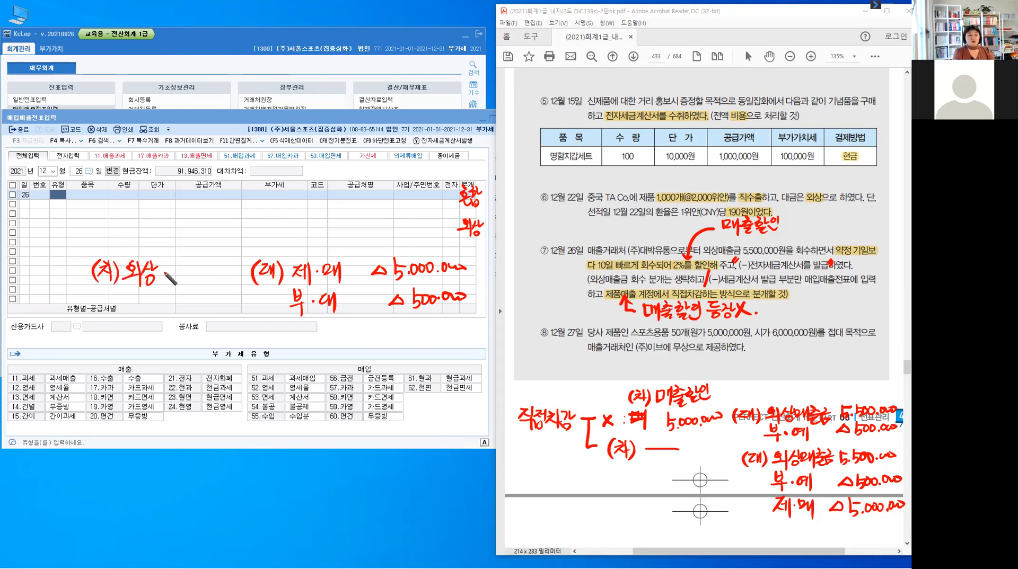
pyautogui.moveTo(160, 264); pyautogui.dragTo(166, 273)
pyautogui.moveTo(170, 259)
pyautogui.mouseDown()
pyautogui.moveTo(171, 289)
pyautogui.moveTo(169, 268)
pyautogui.moveTo(182, 265)
pyautogui.mouseUp()
pyautogui.moveTo(173, 268); pyautogui.dragTo(186, 272)
pyautogui.moveTo(180, 276); pyautogui.dragTo(183, 289)
pyautogui.moveTo(187, 263); pyautogui.dragTo(197, 265)
pyautogui.moveTo(189, 270); pyautogui.dragTo(202, 281)
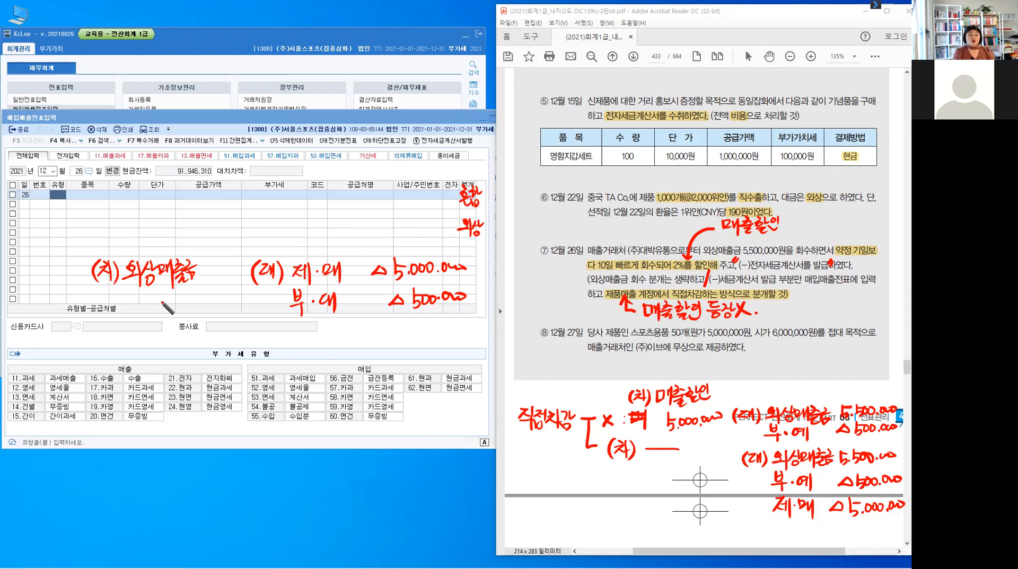
# Handwrite △5.500.000 beneath 외상매출금 and draw a curved arrow from 외상 to the 제·매 amount
pyautogui.moveTo(150, 301)
pyautogui.mouseDown()
pyautogui.moveTo(169, 317)
pyautogui.moveTo(191, 301)
pyautogui.mouseUp()
pyautogui.moveTo(194, 304); pyautogui.dragTo(195, 303)
pyautogui.moveTo(203, 304); pyautogui.dragTo(235, 303)
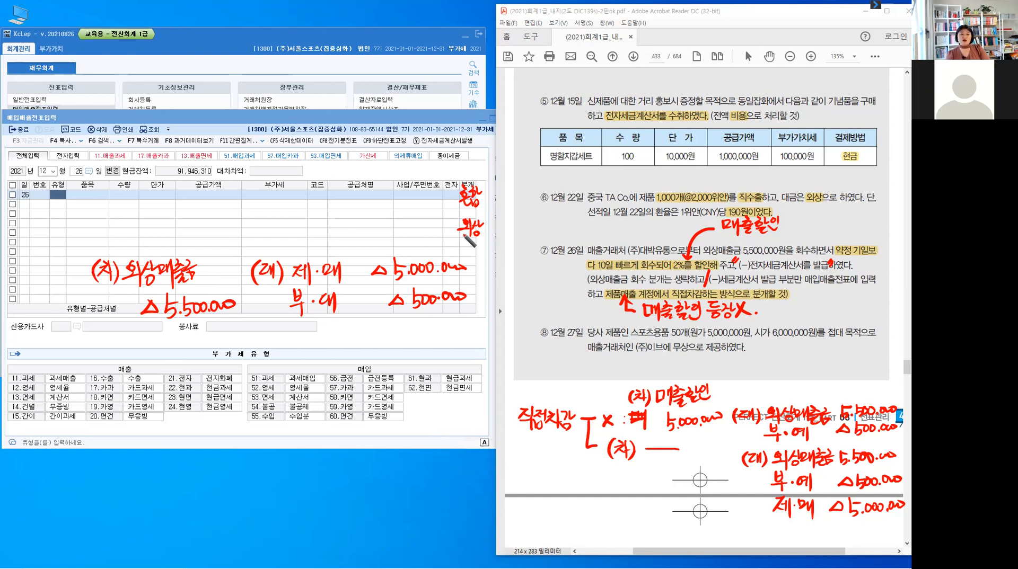
pyautogui.moveTo(454, 225)
pyautogui.mouseDown()
pyautogui.moveTo(402, 224)
pyautogui.moveTo(386, 250)
pyautogui.mouseUp()
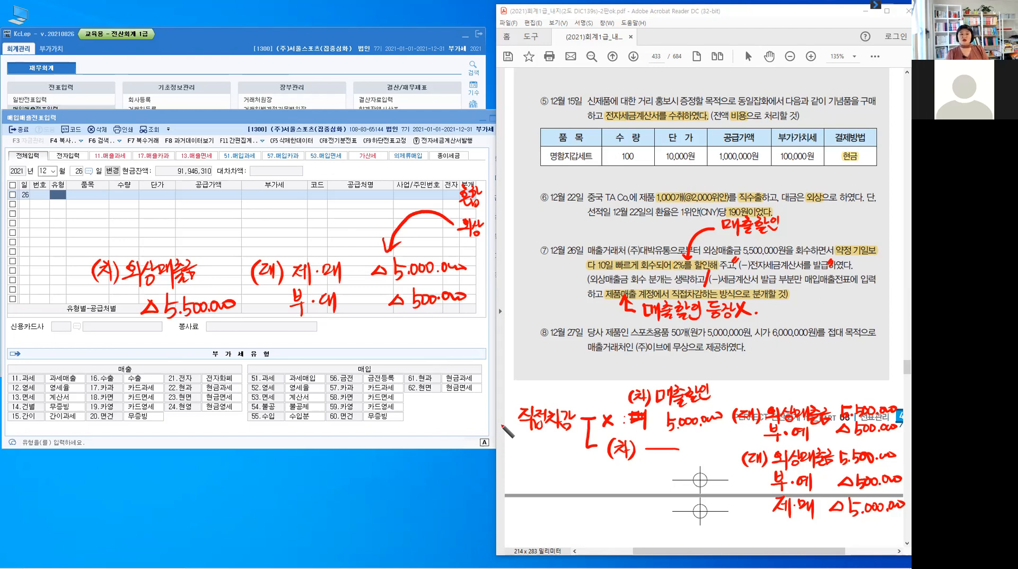
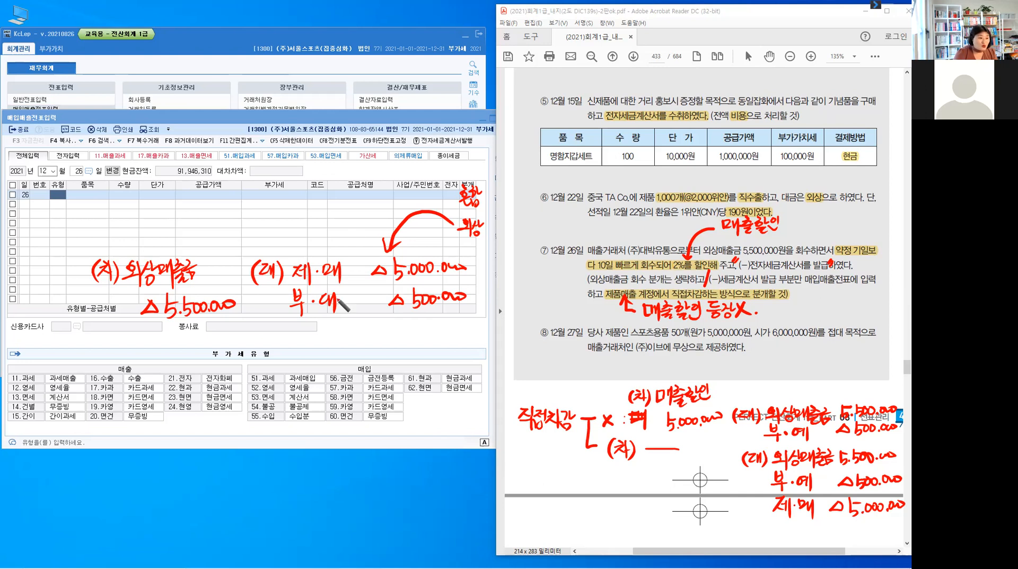
# Correct the handwritten VAT line's account with 예, and clear all pen annotations from the screen
pyautogui.moveTo(330, 300)
pyautogui.mouseDown()
pyautogui.moveTo(328, 321)
pyautogui.moveTo(341, 332)
pyautogui.mouseUp()
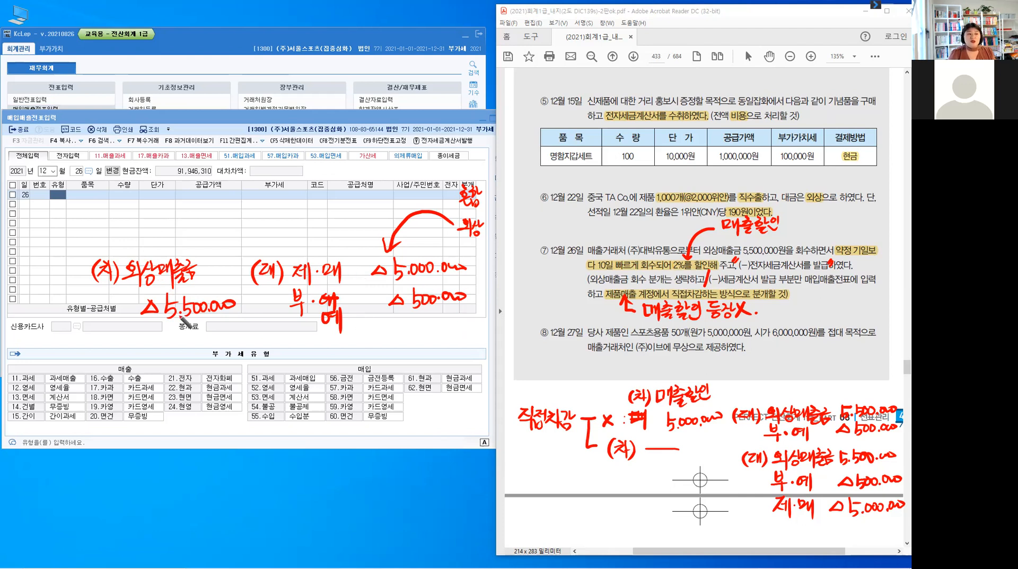
pyautogui.press('ctrl')
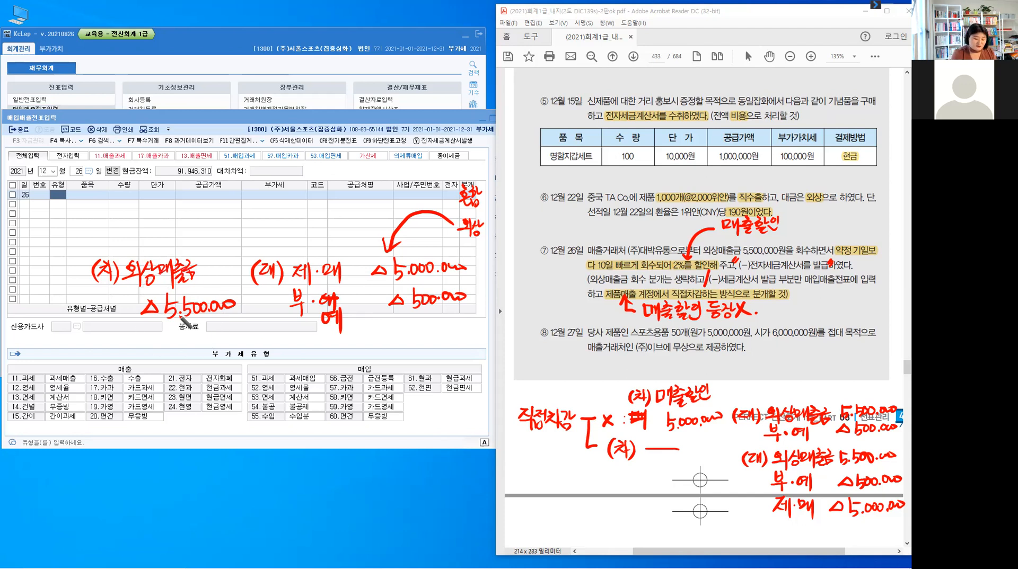
pyautogui.hotkey('ctrl', 'shift', '5')
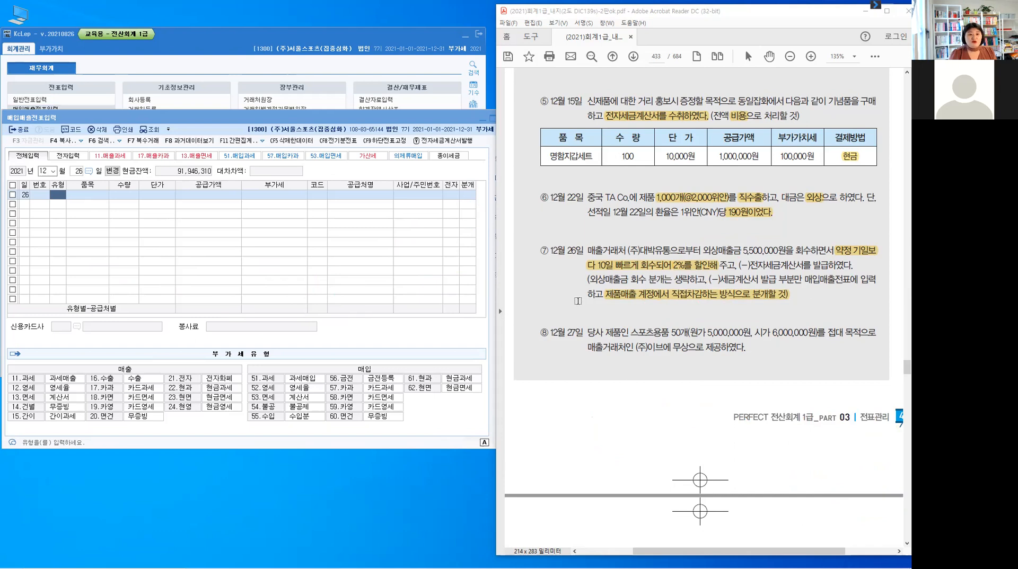
# Highlight (−)전자세금계산서를 발급하였다 in yellow in the December 26 transaction text
pyautogui.moveTo(738, 264); pyautogui.dragTo(822, 264)
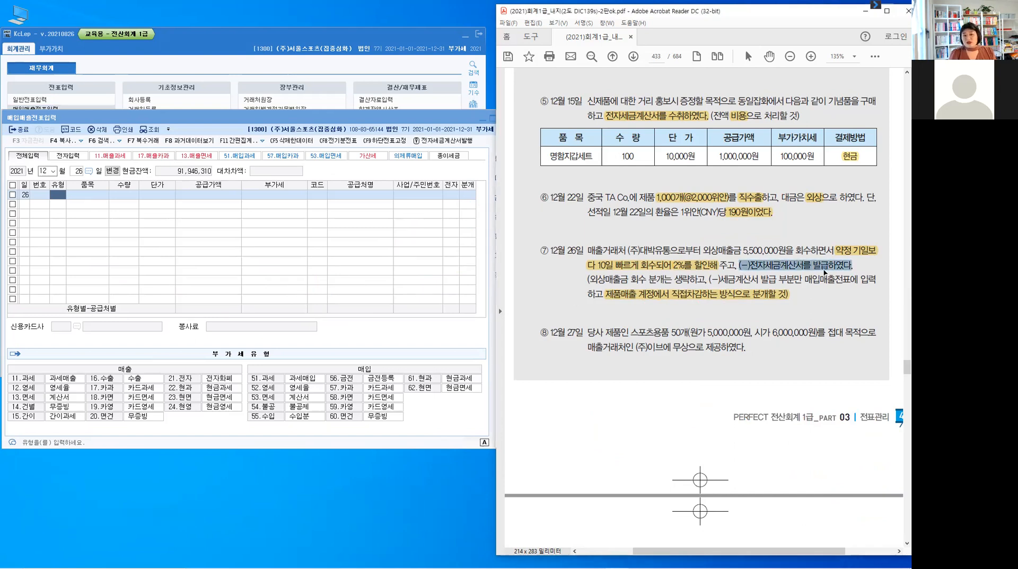
pyautogui.click(825, 272)
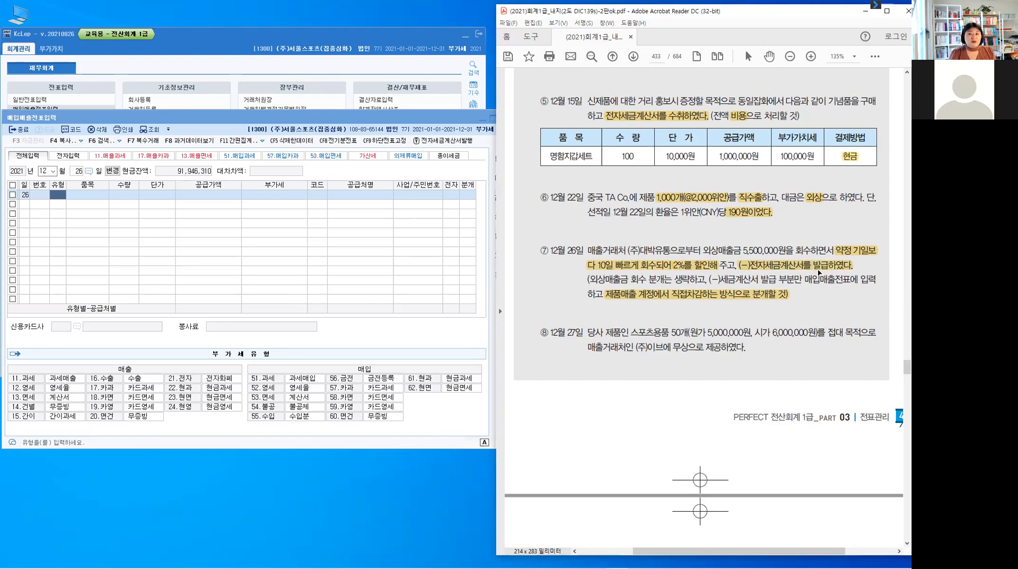
# Set the December 26 voucher line's transaction type to 11 (과세)
pyautogui.click(57, 198)
pyautogui.write('11')
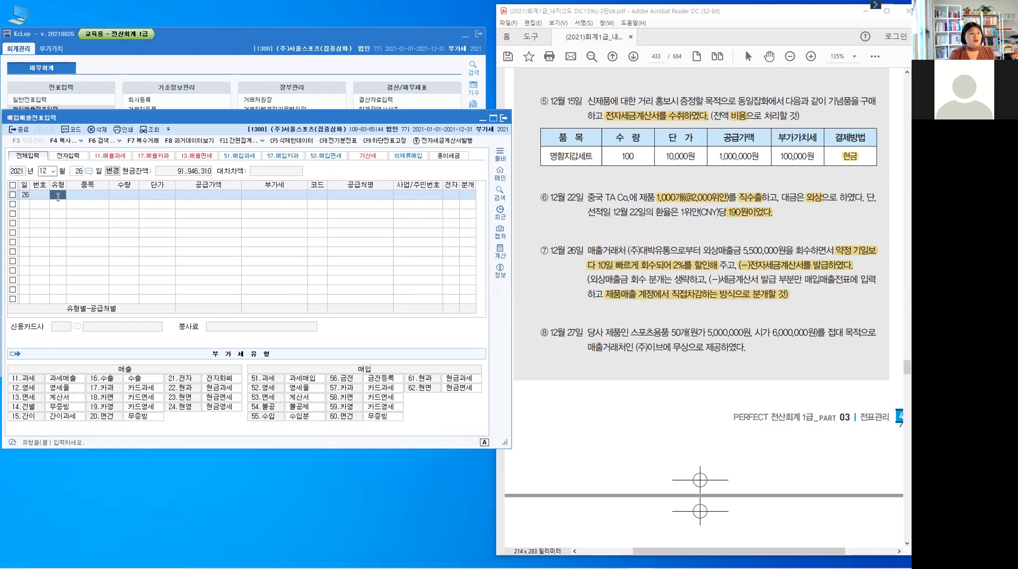
pyautogui.press('Return')
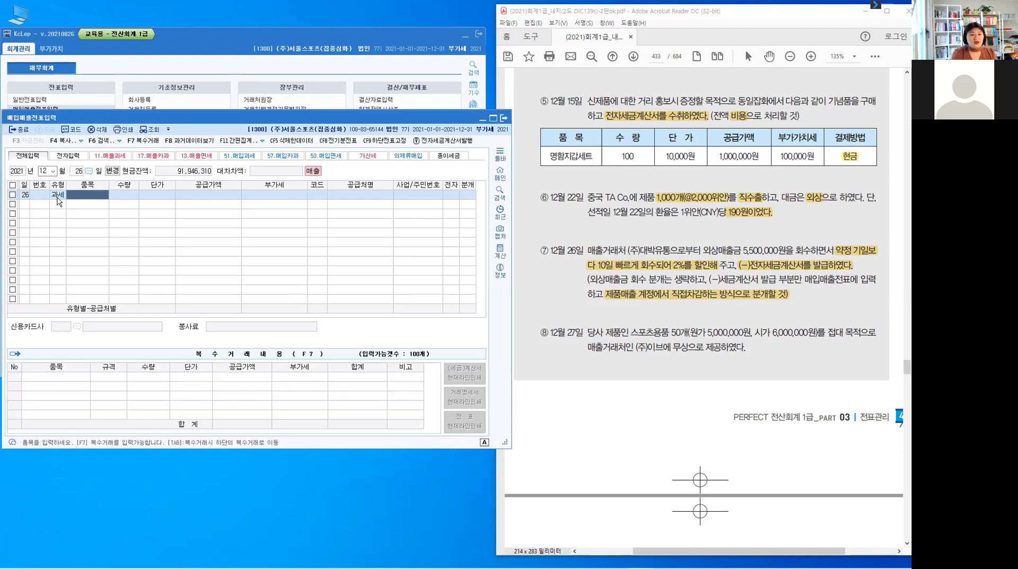
pyautogui.write('aodnfgkfl')
pyautogui.press('BackSpace')
pyautogui.press('BackSpace')
pyautogui.press('BackSpace')
pyautogui.press('BackSpace')
pyautogui.press('BackSpace')
pyautogui.press('BackSpace')
pyautogui.press('BackSpace')
pyautogui.press('BackSpace')
pyautogui.press('BackSpace')
# Enter 매출할인 as the item and −5,000,000 as the supply value, leaving quantity and unit price blank
pyautogui.press('Hangul')
pyautogui.write('매출할인')
pyautogui.press('Return')
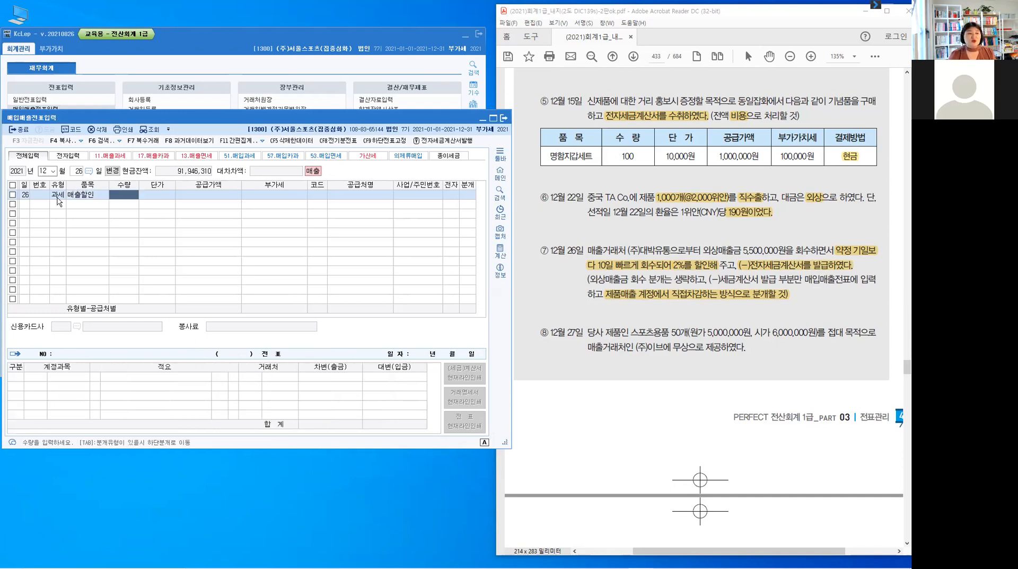
pyautogui.press('Return')
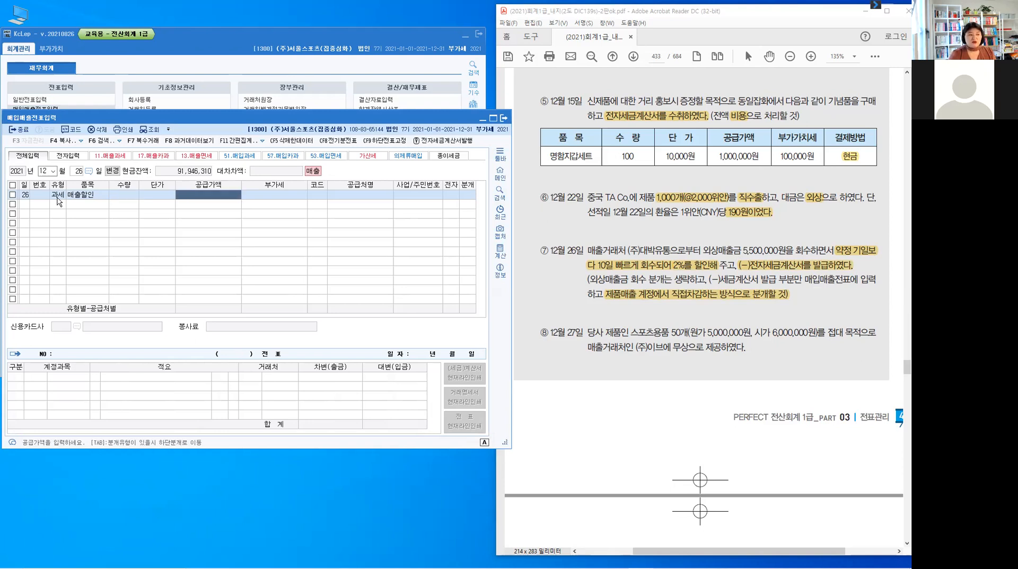
pyautogui.write('-')
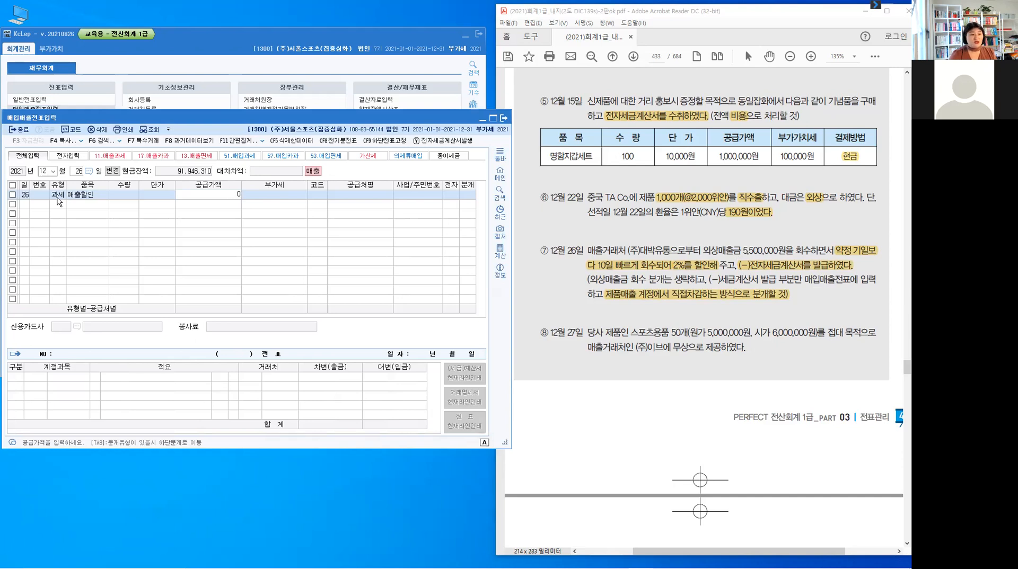
pyautogui.write('5,000,000')
pyautogui.press('Return')
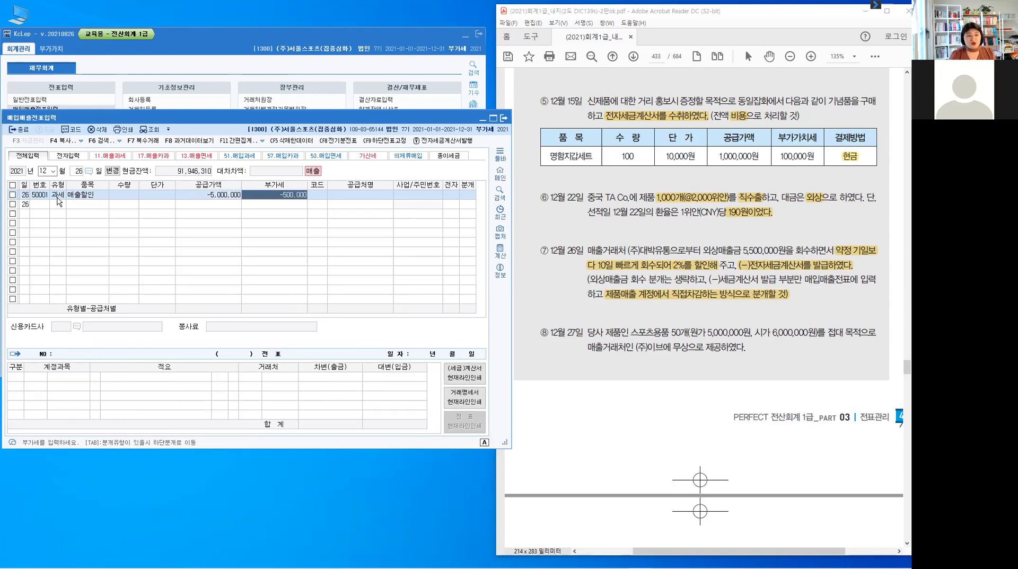
# Accept the calculated VAT, look up 대박 and choose (주)대박유통 as the trading partner
pyautogui.press('Return')
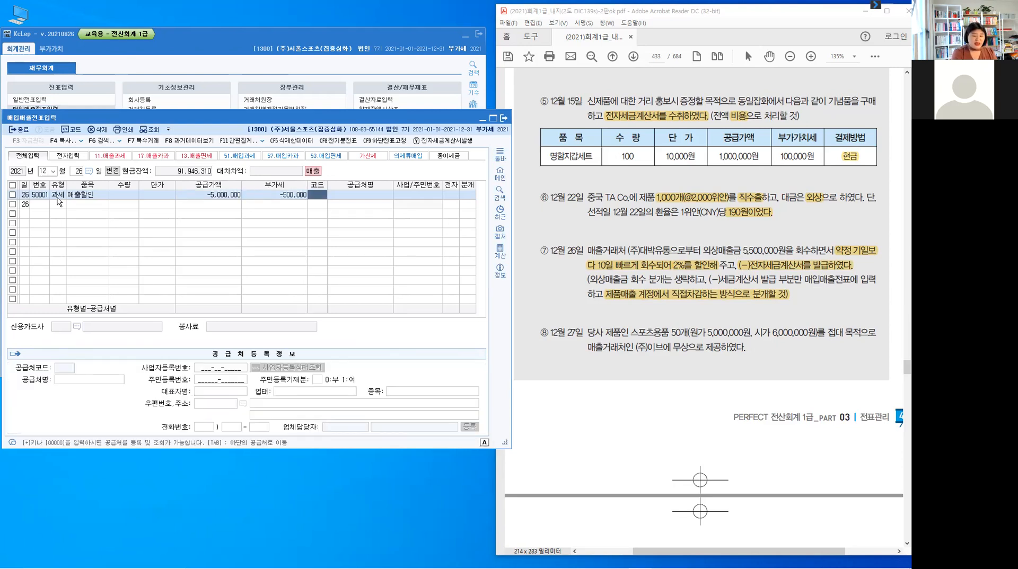
pyautogui.write('대박')
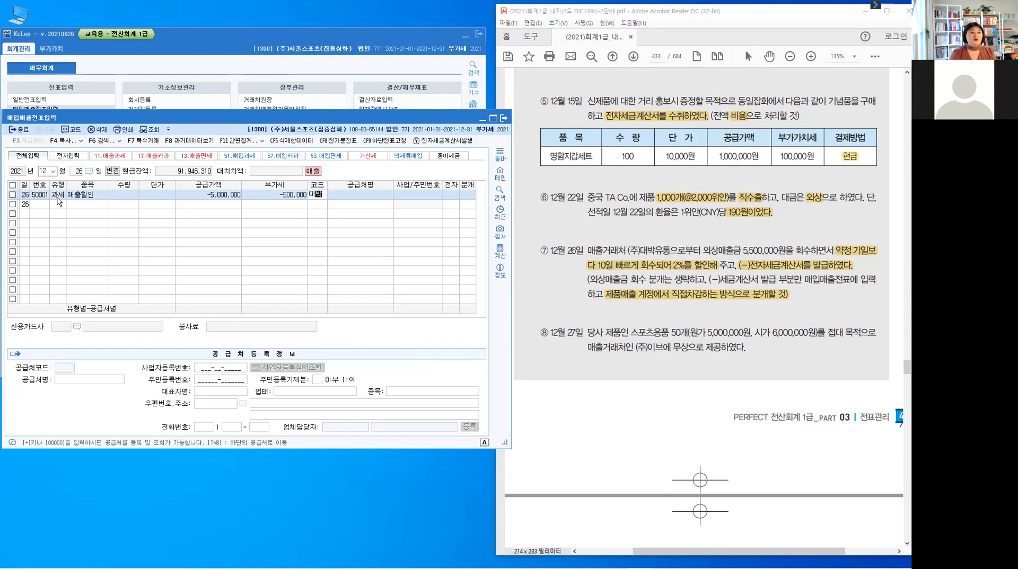
pyautogui.press('Return')
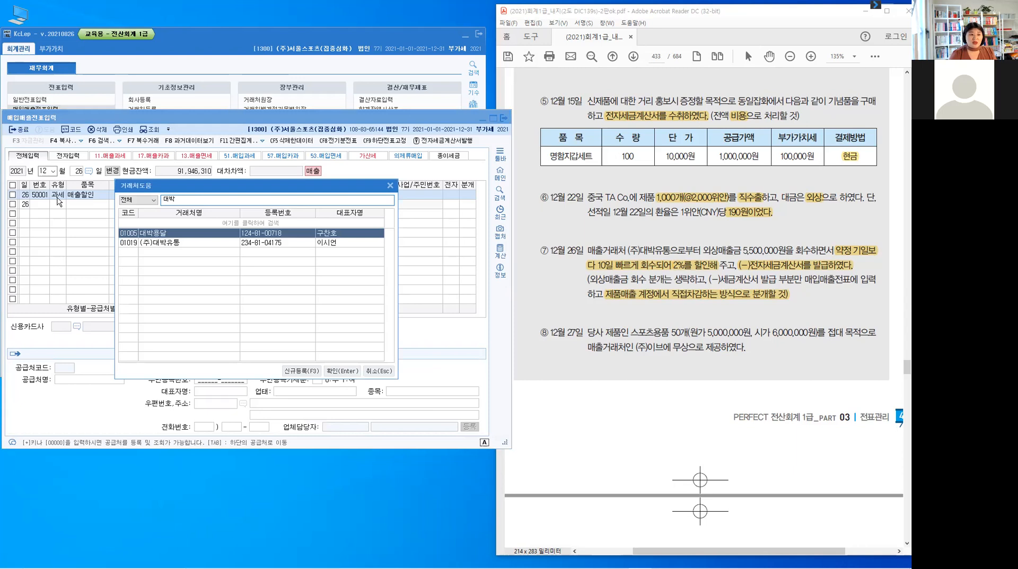
pyautogui.press('Down')
pyautogui.press('Return')
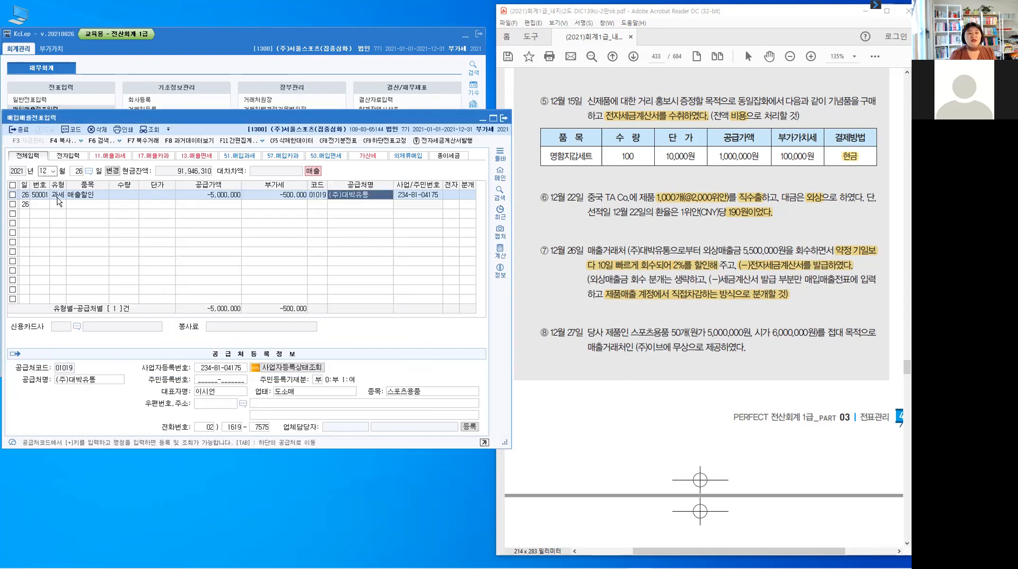
# Mark the invoice as electronic (여), set the journal type to 외상 and accept the journal lines
pyautogui.press('Return')
pyautogui.write('12')
pyautogui.press('Return')
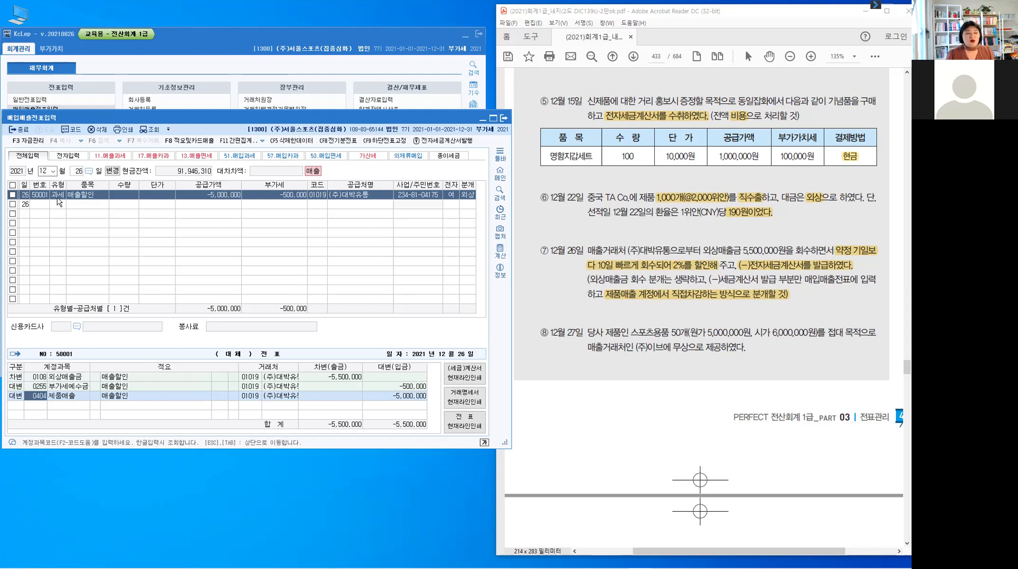
pyautogui.press('Return')
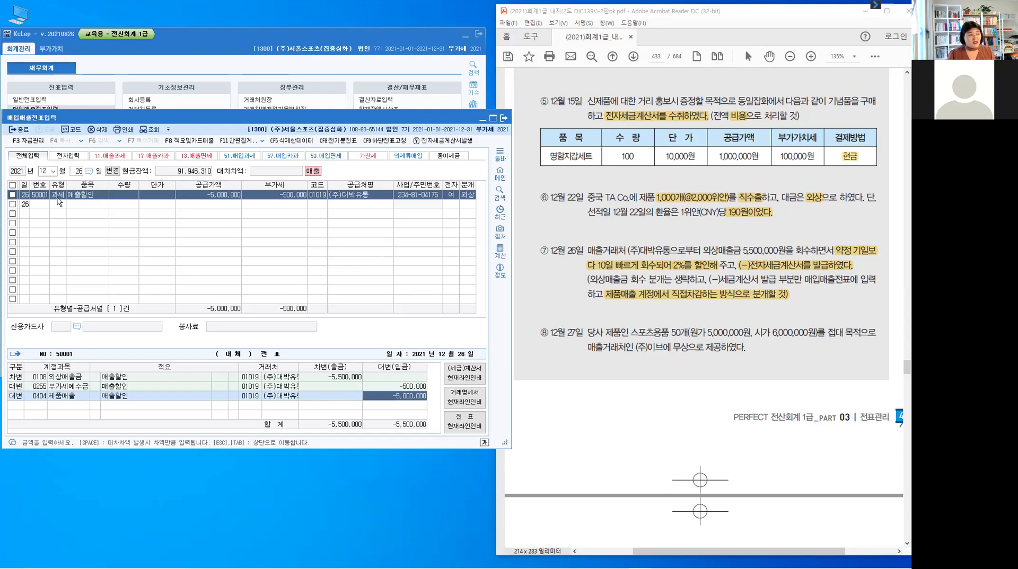
pyautogui.press('Return')
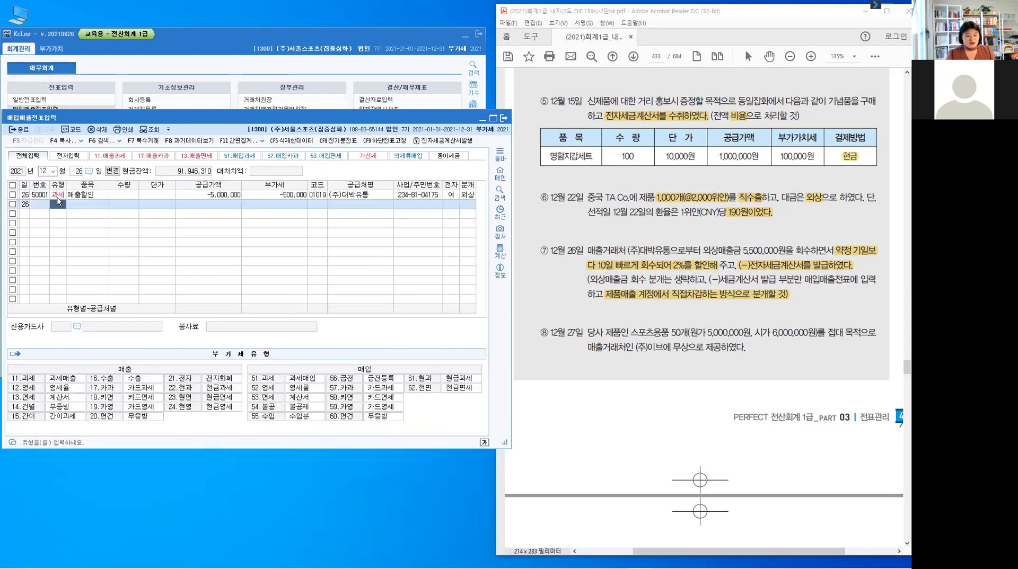
# Change the voucher date to December 27
pyautogui.press('Escape')
pyautogui.write('27')
pyautogui.press('Return')
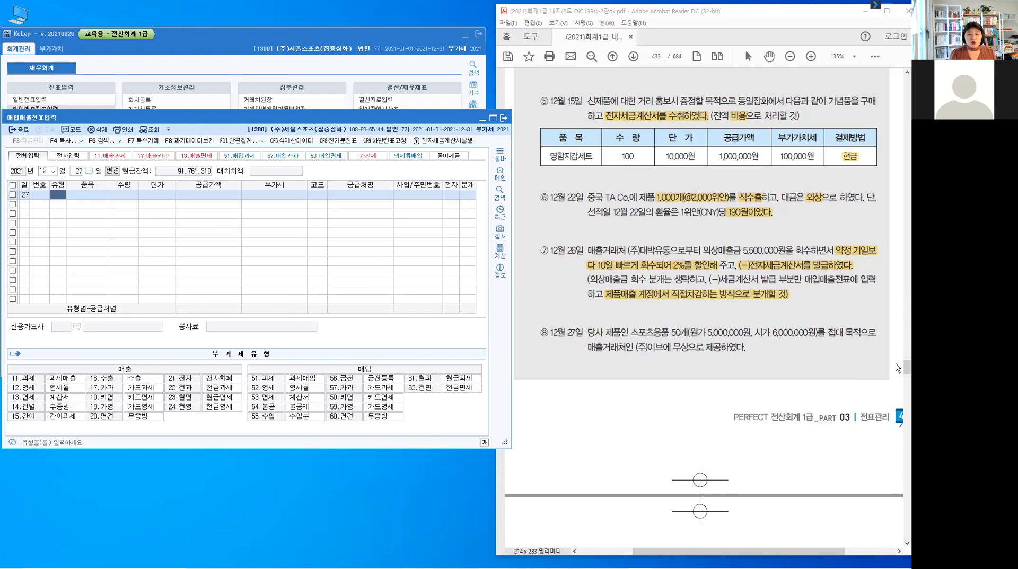
# Highlight 접대 목적으로, 무상으로 제공하였다 and 매출 in yellow in the December 27 transaction text
pyautogui.moveTo(830, 334); pyautogui.dragTo(876, 334)
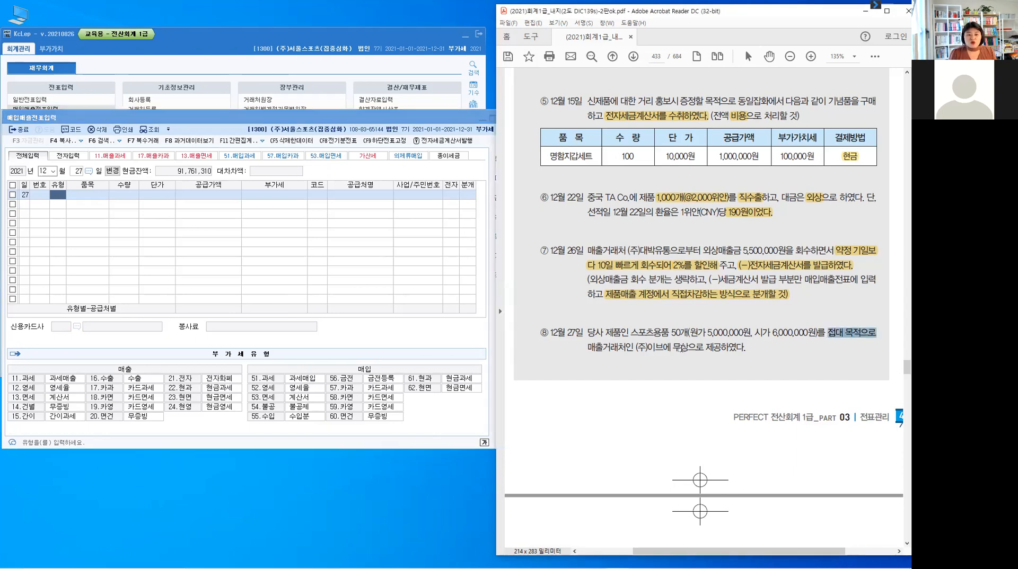
pyautogui.moveTo(672, 347); pyautogui.dragTo(745, 347)
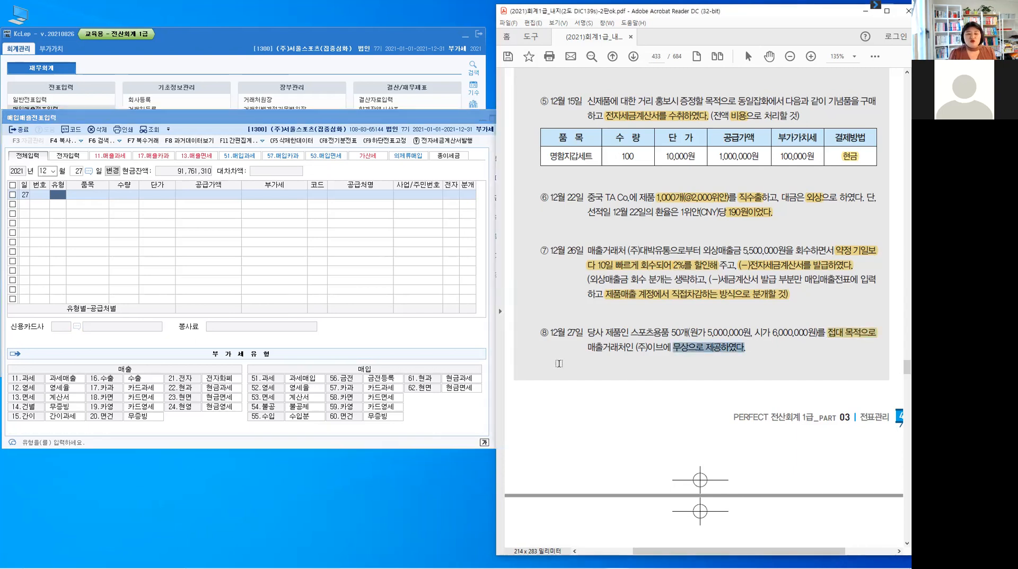
pyautogui.moveTo(588, 348); pyautogui.dragTo(604, 352)
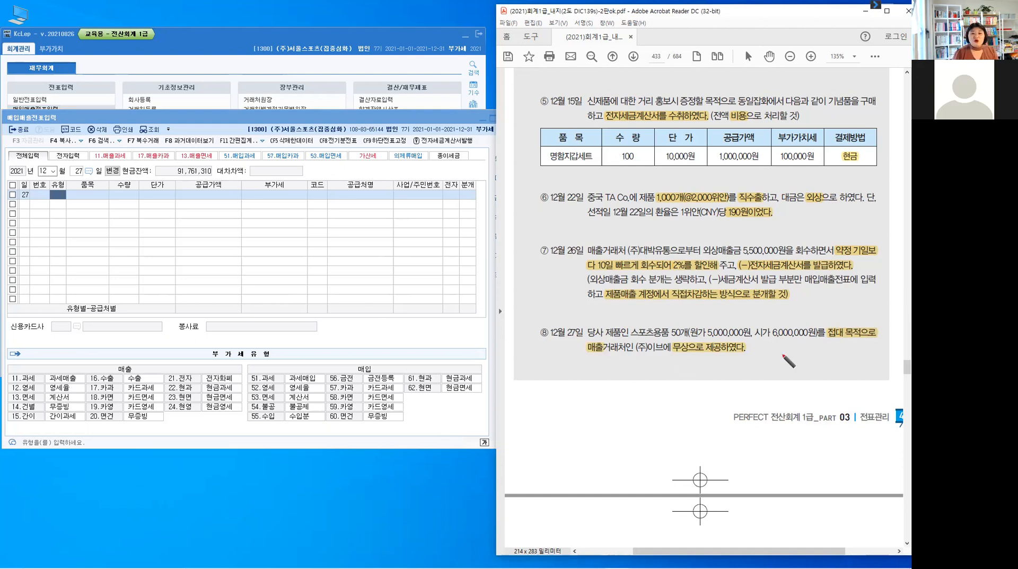
# Draw a red arrow from 접대 목적으로 to a handwritten 사업상증여, and bracket 제품인 스포츠용품 with the label 재화
pyautogui.moveTo(832, 340)
pyautogui.mouseDown()
pyautogui.moveTo(824, 365)
pyautogui.moveTo(796, 379)
pyautogui.moveTo(817, 374)
pyautogui.moveTo(804, 373)
pyautogui.moveTo(819, 385)
pyautogui.moveTo(831, 372)
pyautogui.moveTo(838, 389)
pyautogui.moveTo(838, 373)
pyautogui.mouseUp()
pyautogui.moveTo(845, 367); pyautogui.dragTo(845, 392)
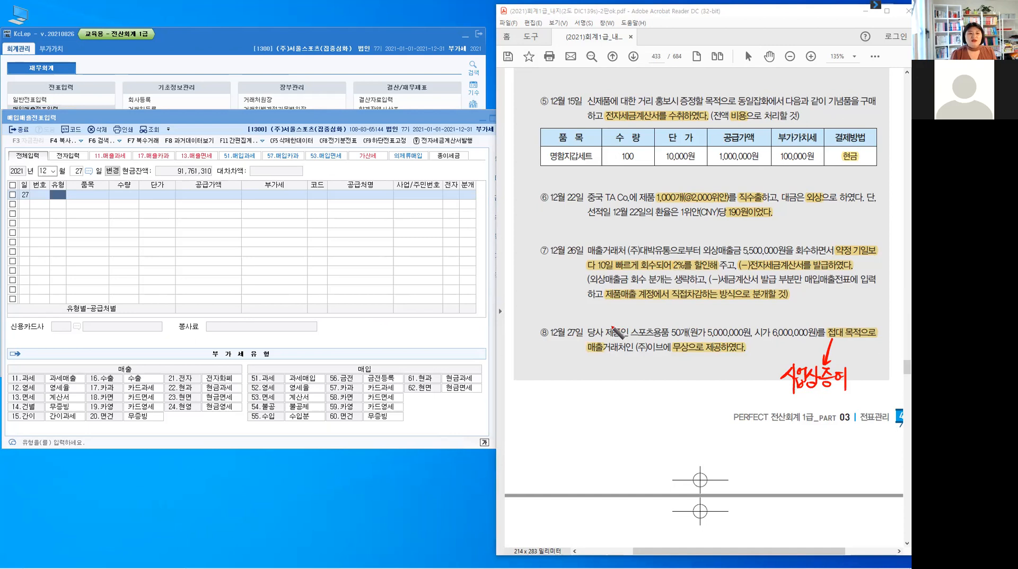
pyautogui.moveTo(616, 324)
pyautogui.mouseDown()
pyautogui.moveTo(640, 324)
pyautogui.moveTo(626, 307)
pyautogui.moveTo(647, 308)
pyautogui.mouseUp()
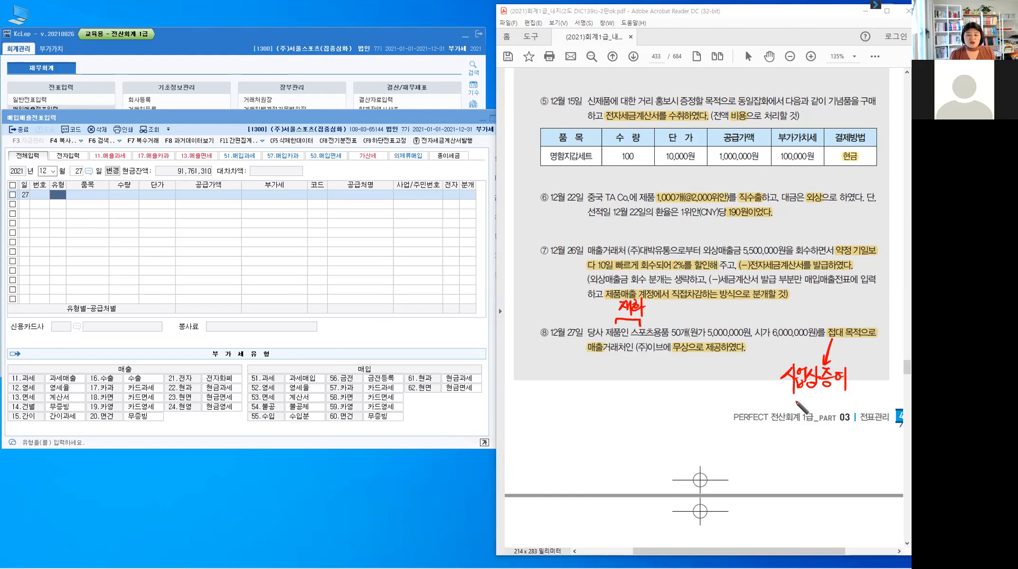
# Handwrite : 간주공급 beneath 사업상증여 and draw an arrow from it to a handwritten 세금계산서 발급X
pyautogui.moveTo(789, 401)
pyautogui.mouseDown()
pyautogui.moveTo(808, 414)
pyautogui.moveTo(817, 402)
pyautogui.moveTo(823, 410)
pyautogui.moveTo(851, 401)
pyautogui.moveTo(849, 412)
pyautogui.mouseUp()
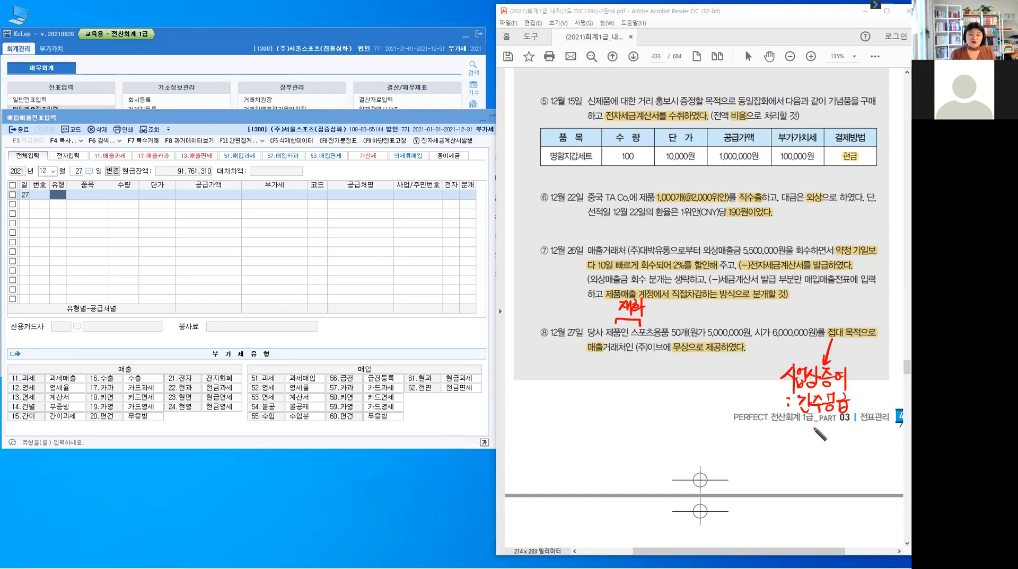
pyautogui.moveTo(798, 413); pyautogui.dragTo(786, 433)
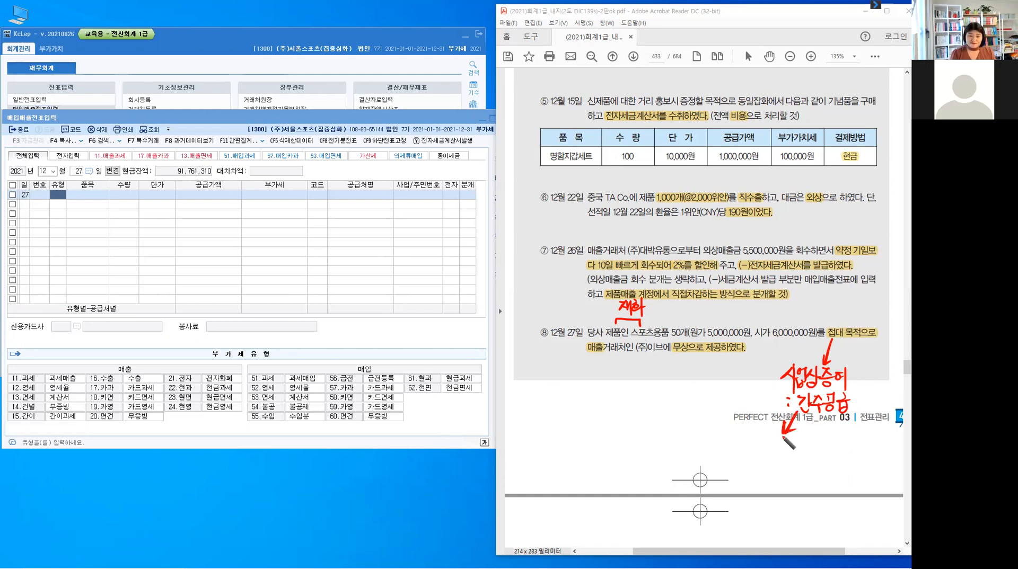
pyautogui.moveTo(758, 442); pyautogui.dragTo(761, 455)
pyautogui.moveTo(765, 444); pyautogui.dragTo(764, 460)
pyautogui.moveTo(769, 442)
pyautogui.mouseDown()
pyautogui.moveTo(768, 462)
pyautogui.moveTo(777, 450)
pyautogui.mouseUp()
pyautogui.moveTo(770, 452); pyautogui.dragTo(781, 452)
pyautogui.moveTo(773, 455)
pyautogui.mouseDown()
pyautogui.moveTo(776, 446)
pyautogui.moveTo(801, 456)
pyautogui.moveTo(837, 449)
pyautogui.moveTo(816, 464)
pyautogui.moveTo(850, 454)
pyautogui.mouseUp()
pyautogui.moveTo(839, 455); pyautogui.dragTo(863, 459)
pyautogui.moveTo(862, 447); pyautogui.dragTo(855, 459)
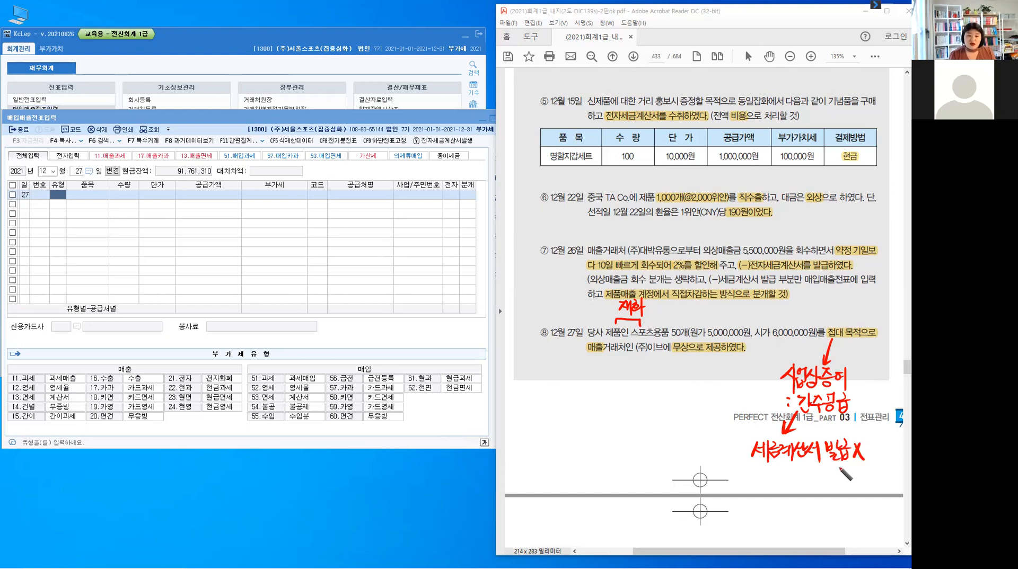
# Handwrite 14.건별 in red in front of 세금계산서 발급X, joined to it by a dash
pyautogui.moveTo(735, 448); pyautogui.dragTo(747, 447)
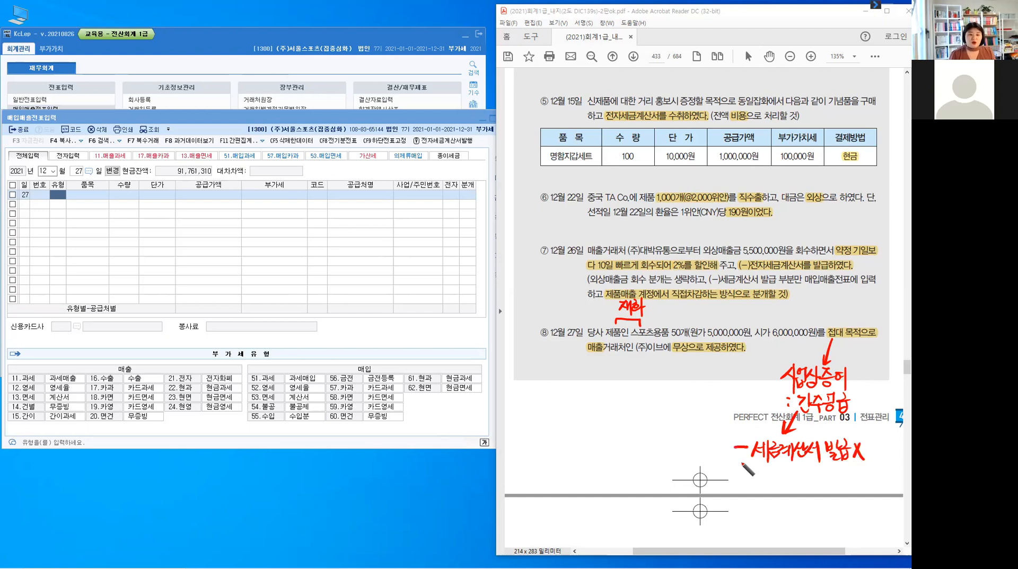
pyautogui.moveTo(671, 439); pyautogui.dragTo(671, 455)
pyautogui.moveTo(681, 439); pyautogui.dragTo(682, 453)
pyautogui.moveTo(684, 440); pyautogui.dragTo(689, 450)
pyautogui.moveTo(686, 439); pyautogui.dragTo(686, 455)
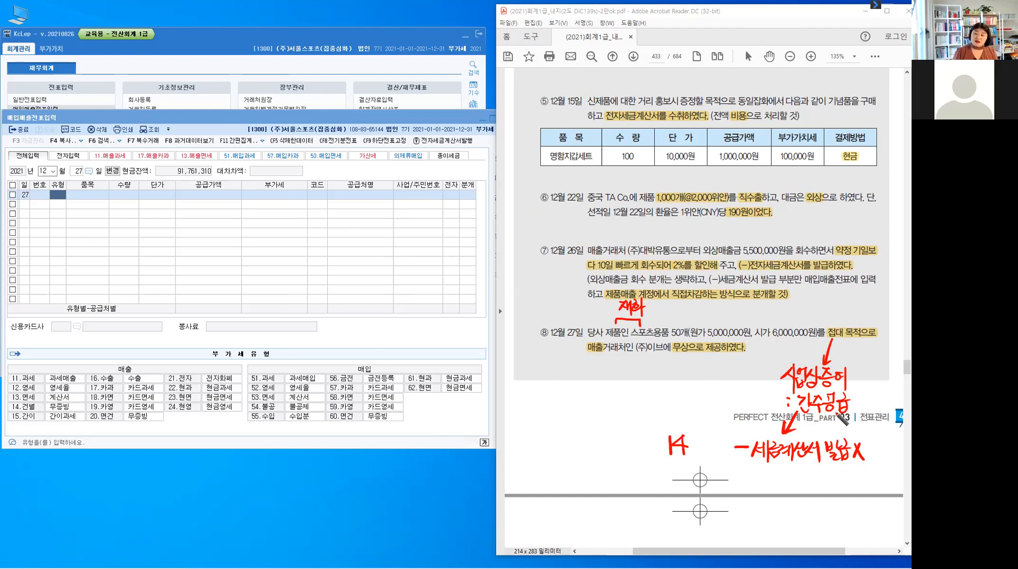
pyautogui.click(693, 452)
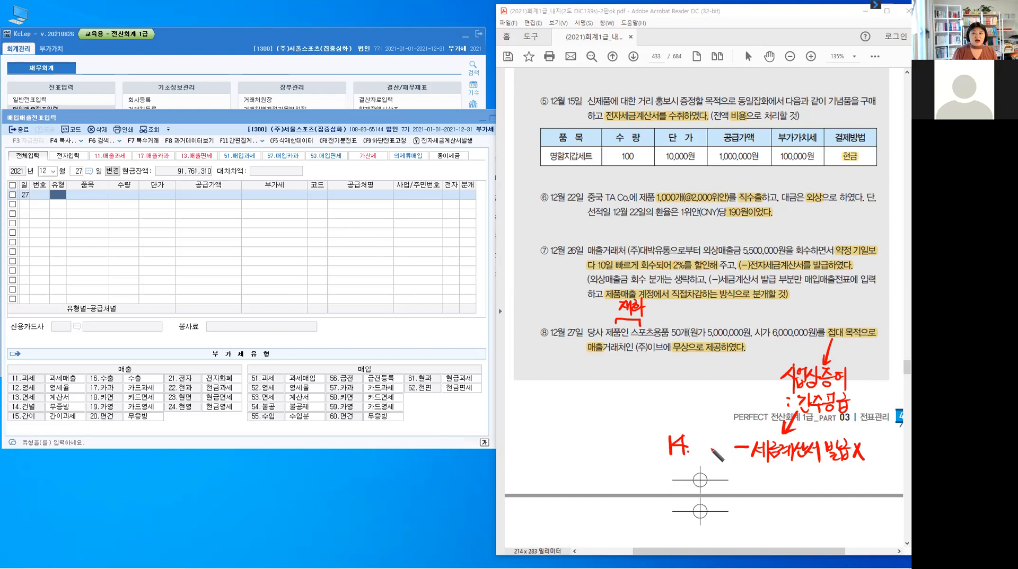
pyautogui.moveTo(694, 440); pyautogui.dragTo(708, 455)
pyautogui.moveTo(709, 437)
pyautogui.mouseDown()
pyautogui.moveTo(710, 450)
pyautogui.moveTo(722, 449)
pyautogui.mouseUp()
pyautogui.moveTo(713, 450); pyautogui.dragTo(724, 456)
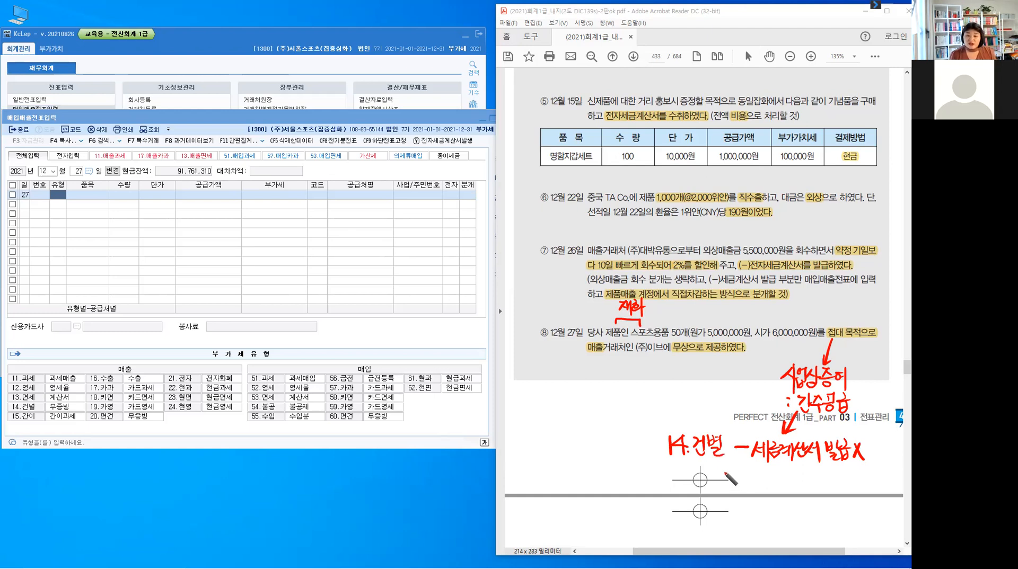
# Mark the 공급가액 column with a red check and annotate the 시가 6,000,000원 text with an arrow and a handwritten 과세표준
pyautogui.moveTo(211, 174); pyautogui.dragTo(221, 170)
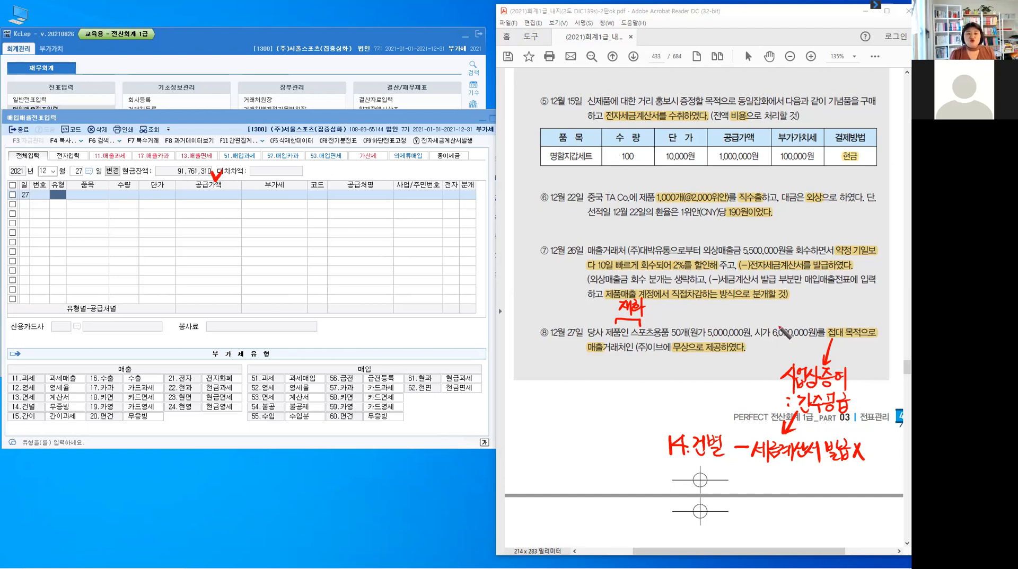
pyautogui.moveTo(776, 312)
pyautogui.mouseDown()
pyautogui.moveTo(765, 324)
pyautogui.moveTo(793, 308)
pyautogui.moveTo(806, 322)
pyautogui.moveTo(817, 306)
pyautogui.mouseUp()
pyautogui.moveTo(811, 307)
pyautogui.mouseDown()
pyautogui.moveTo(819, 318)
pyautogui.moveTo(828, 307)
pyautogui.mouseUp()
pyautogui.moveTo(825, 309); pyautogui.dragTo(828, 317)
pyautogui.moveTo(818, 319)
pyautogui.mouseDown()
pyautogui.moveTo(842, 319)
pyautogui.moveTo(828, 325)
pyautogui.mouseUp()
pyautogui.moveTo(828, 325); pyautogui.dragTo(841, 324)
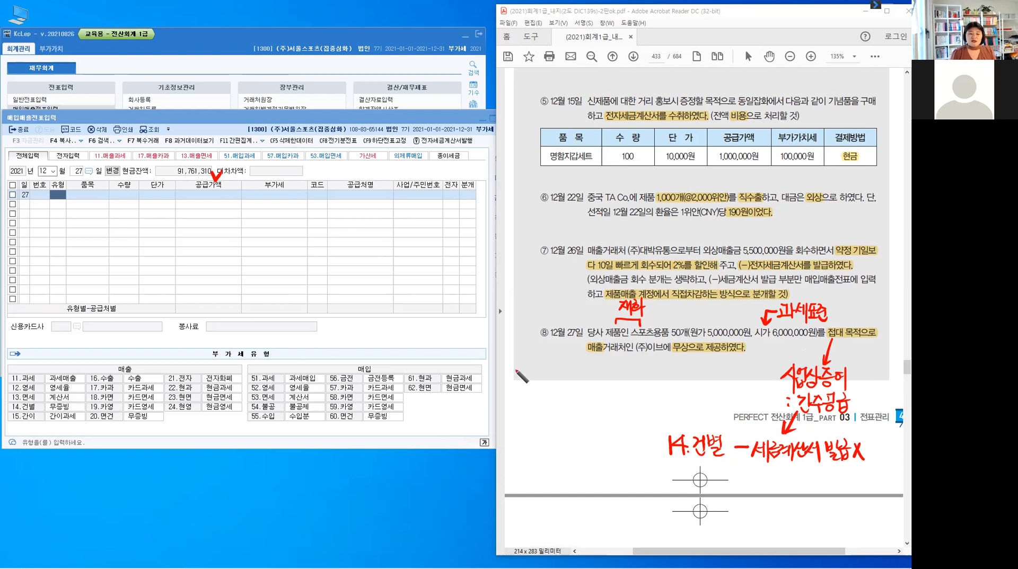
# Handwrite the journal entry labels (차) and (대) below the December 27 transaction, with 제품 as the first credit account
pyautogui.moveTo(521, 361)
pyautogui.mouseDown()
pyautogui.moveTo(517, 376)
pyautogui.moveTo(532, 374)
pyautogui.mouseUp()
pyautogui.moveTo(532, 368)
pyautogui.mouseDown()
pyautogui.moveTo(516, 420)
pyautogui.moveTo(531, 418)
pyautogui.mouseUp()
pyautogui.moveTo(534, 405); pyautogui.dragTo(533, 419)
pyautogui.moveTo(539, 404); pyautogui.dragTo(541, 420)
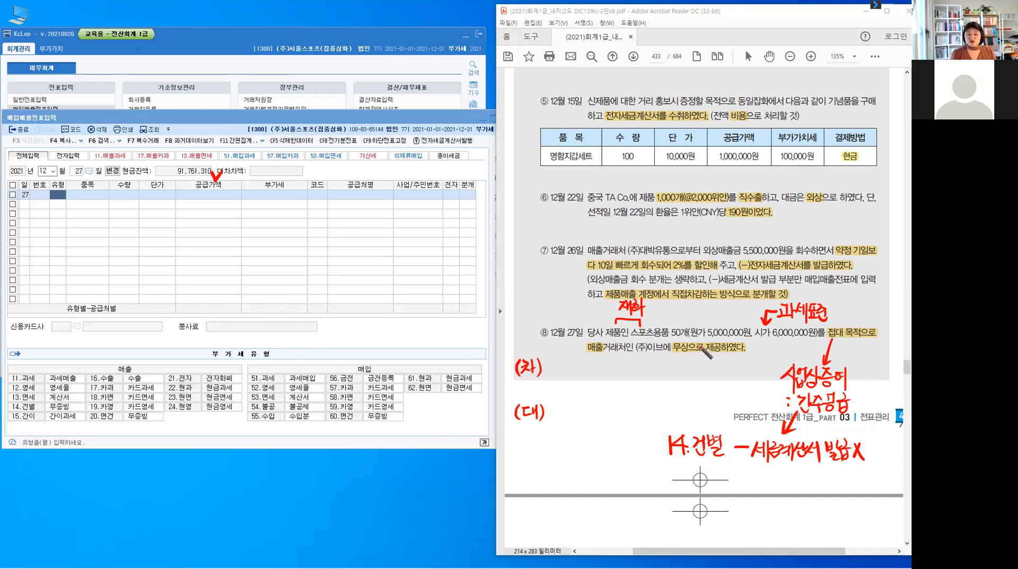
pyautogui.moveTo(551, 418)
pyautogui.mouseDown()
pyautogui.moveTo(561, 409)
pyautogui.moveTo(569, 424)
pyautogui.moveTo(572, 414)
pyautogui.mouseUp()
pyautogui.moveTo(575, 408); pyautogui.dragTo(574, 413)
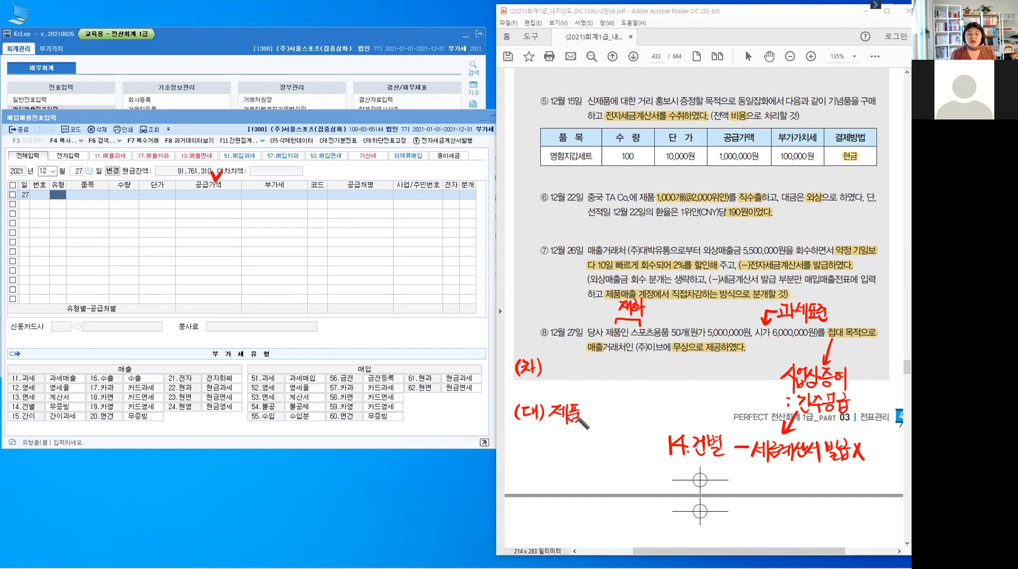
# Handwrite 5.000.000(원가) beside the credit account 제품 and the note (8.타계정~) beneath it
pyautogui.moveTo(605, 406); pyautogui.dragTo(604, 417)
pyautogui.moveTo(606, 408); pyautogui.dragTo(614, 407)
pyautogui.click(616, 416)
pyautogui.moveTo(621, 410); pyautogui.dragTo(628, 410)
pyautogui.moveTo(635, 409); pyautogui.dragTo(646, 411)
pyautogui.click(638, 416)
pyautogui.moveTo(652, 411); pyautogui.dragTo(652, 411)
pyautogui.moveTo(659, 411); pyautogui.dragTo(668, 418)
pyautogui.moveTo(675, 407); pyautogui.dragTo(675, 407)
pyautogui.moveTo(670, 411); pyautogui.dragTo(683, 414)
pyautogui.moveTo(676, 414); pyautogui.dragTo(685, 416)
pyautogui.moveTo(686, 407); pyautogui.dragTo(691, 419)
pyautogui.moveTo(692, 412); pyautogui.dragTo(695, 411)
pyautogui.moveTo(696, 405); pyautogui.dragTo(698, 419)
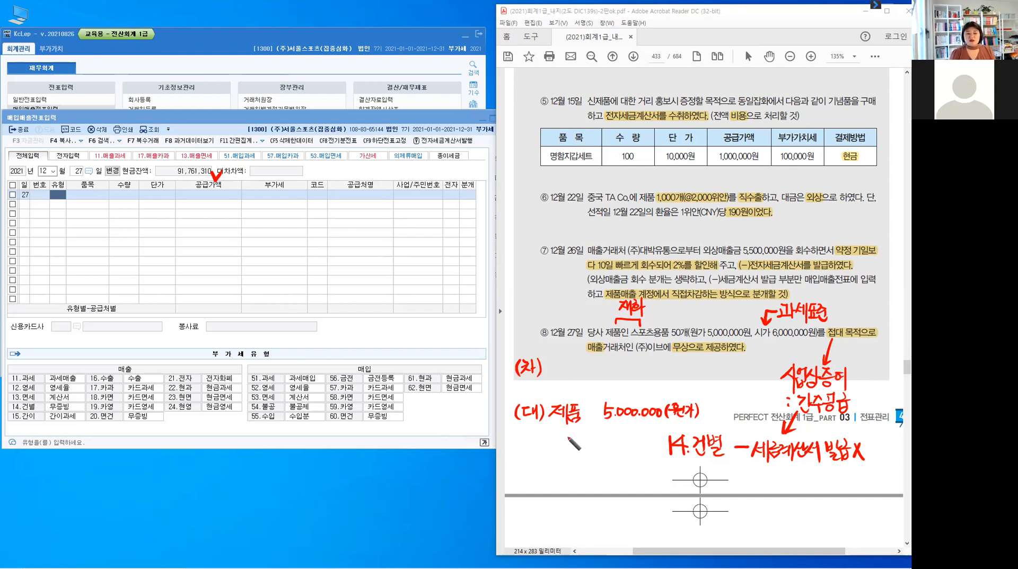
pyautogui.moveTo(554, 426)
pyautogui.mouseDown()
pyautogui.moveTo(564, 435)
pyautogui.moveTo(615, 425)
pyautogui.moveTo(620, 439)
pyautogui.moveTo(635, 438)
pyautogui.mouseUp()
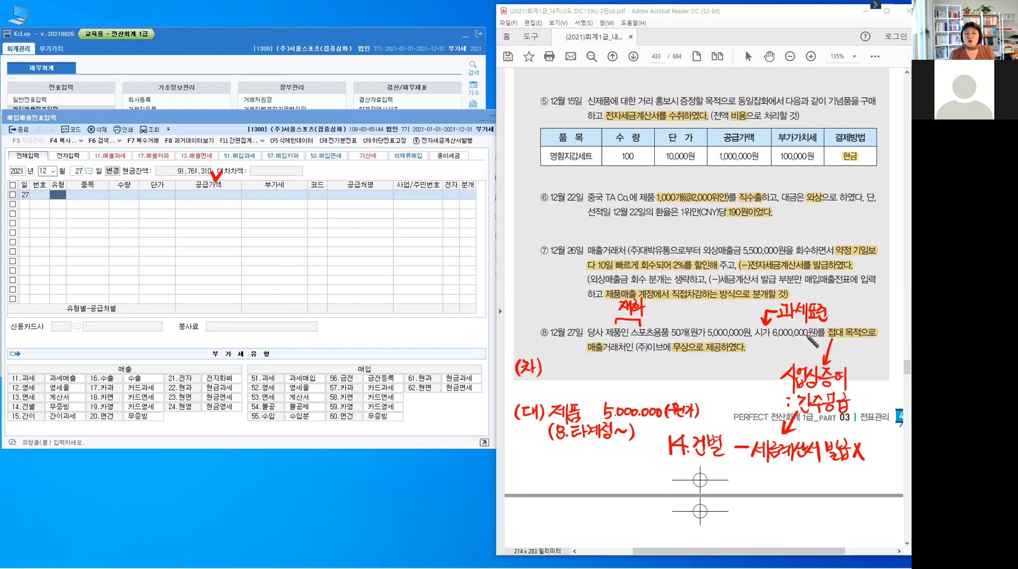
# Handwrite the second credit line 부.예 with the amount 600,000 beneath the 제품 note
pyautogui.moveTo(554, 449); pyautogui.dragTo(566, 459)
pyautogui.moveTo(558, 461)
pyautogui.mouseDown()
pyautogui.moveTo(558, 469)
pyautogui.moveTo(577, 454)
pyautogui.mouseUp()
pyautogui.click(570, 458)
pyautogui.click(580, 453)
pyautogui.moveTo(585, 450); pyautogui.dragTo(586, 465)
pyautogui.moveTo(592, 448); pyautogui.dragTo(593, 469)
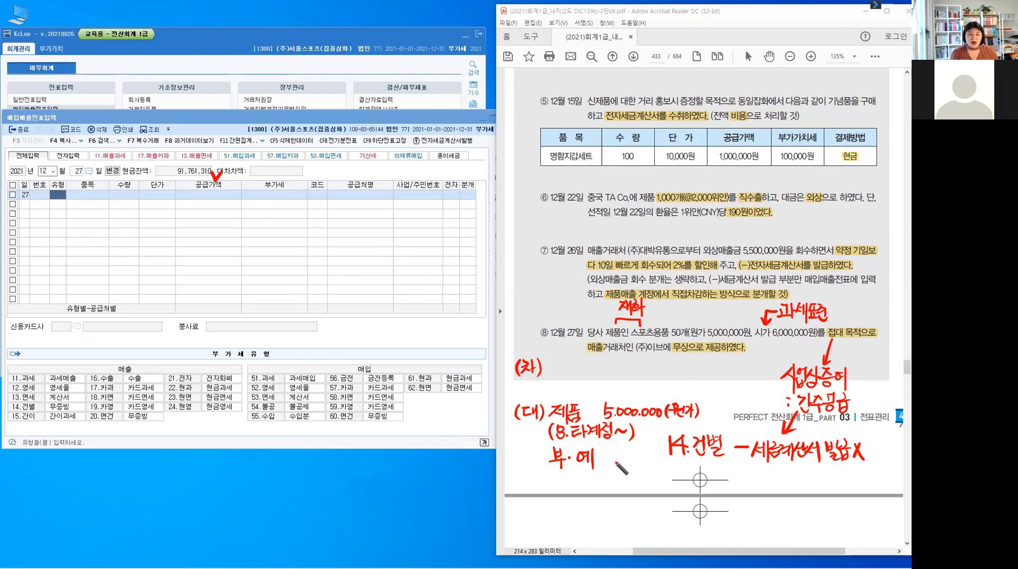
pyautogui.moveTo(619, 464)
pyautogui.mouseDown()
pyautogui.moveTo(642, 476)
pyautogui.moveTo(655, 462)
pyautogui.mouseUp()
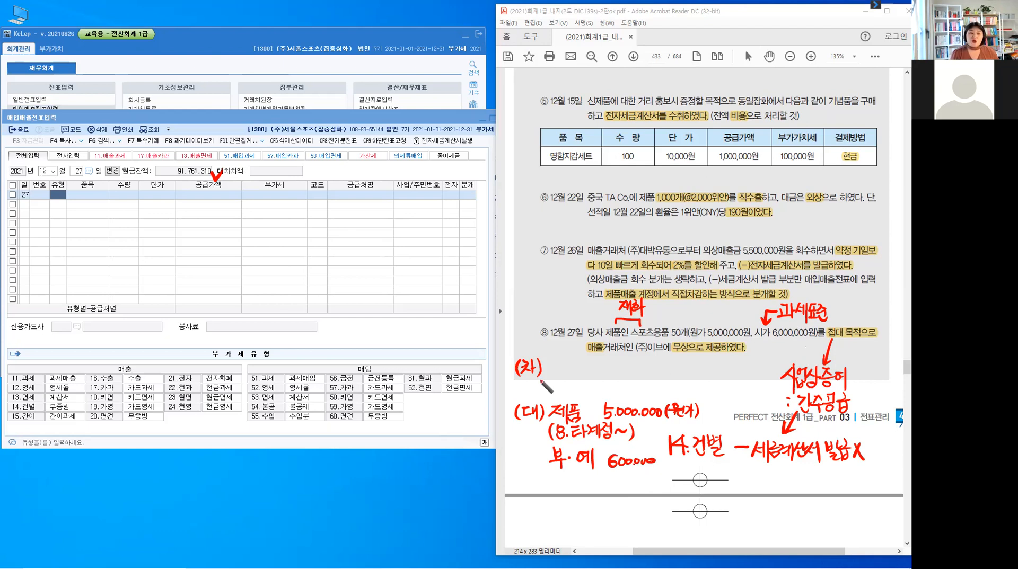
# Handwrite the debit line 접대비(판) with the amount 5.600.000 beside (차)
pyautogui.moveTo(547, 366); pyautogui.dragTo(591, 381)
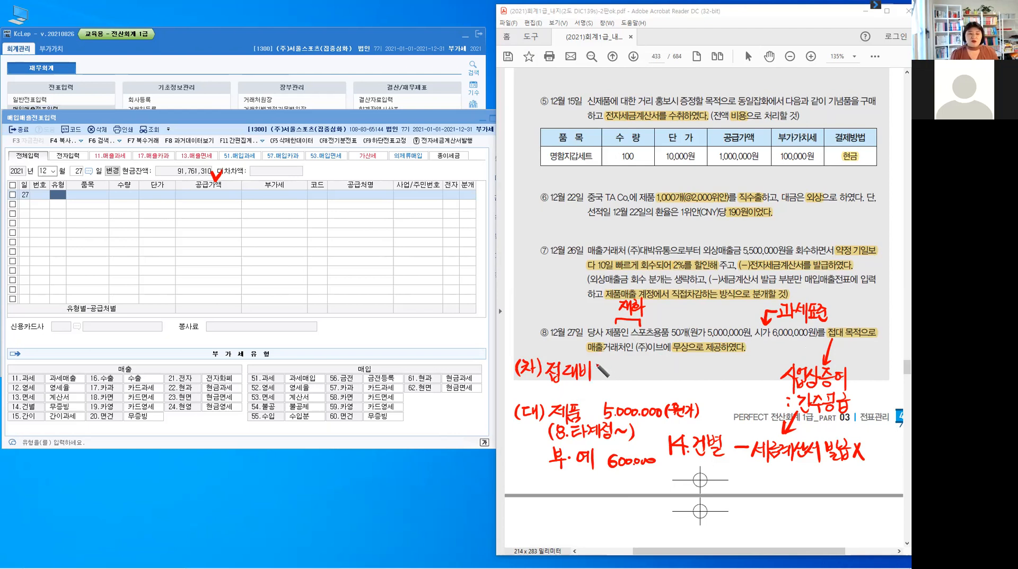
pyautogui.moveTo(603, 366)
pyautogui.mouseDown()
pyautogui.moveTo(607, 380)
pyautogui.moveTo(622, 369)
pyautogui.moveTo(614, 378)
pyautogui.mouseUp()
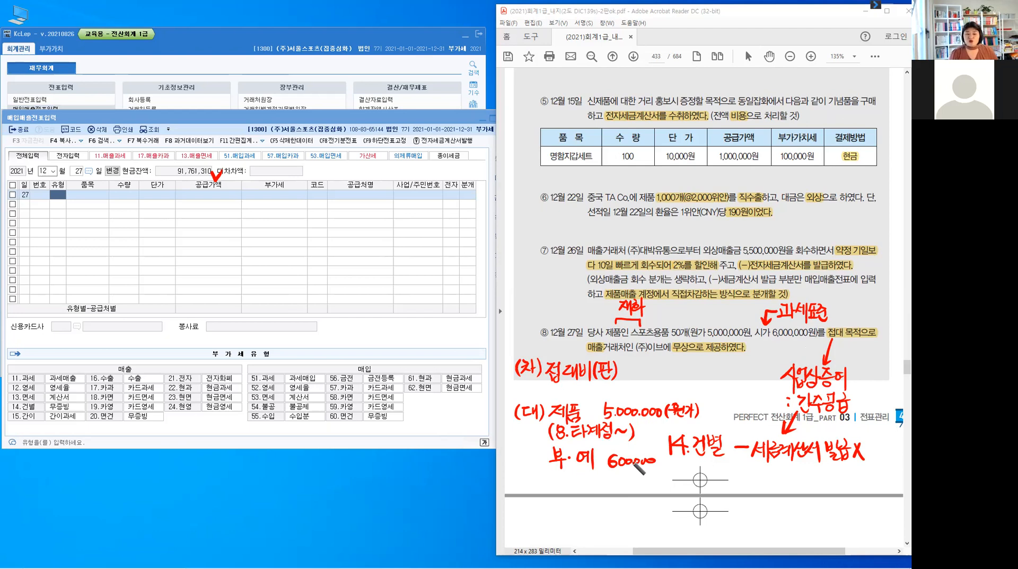
pyautogui.moveTo(631, 363)
pyautogui.mouseDown()
pyautogui.moveTo(637, 377)
pyautogui.moveTo(640, 363)
pyautogui.moveTo(647, 372)
pyautogui.moveTo(697, 367)
pyautogui.mouseUp()
pyautogui.click(642, 376)
pyautogui.click(674, 375)
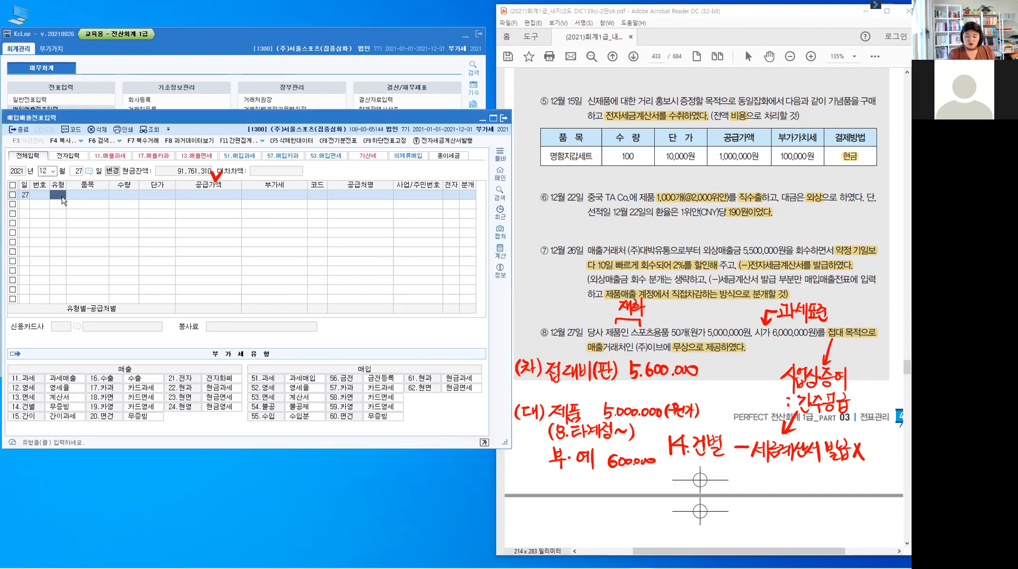
# Start the December 27 voucher with type 14 건별 and enter 사업상증여 as the item name
pyautogui.write('14')
pyautogui.press('Return')
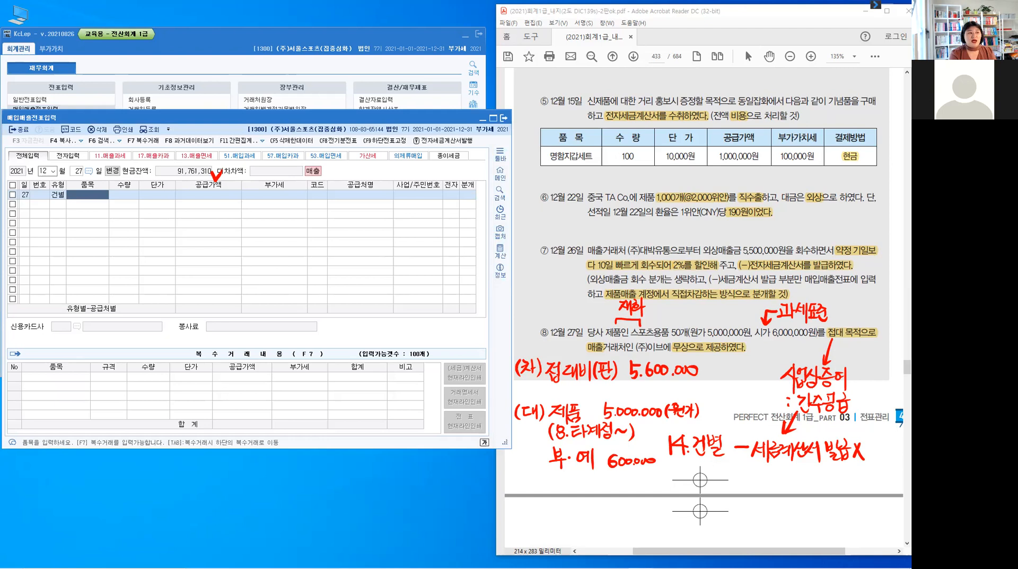
pyautogui.write('사업상증여')
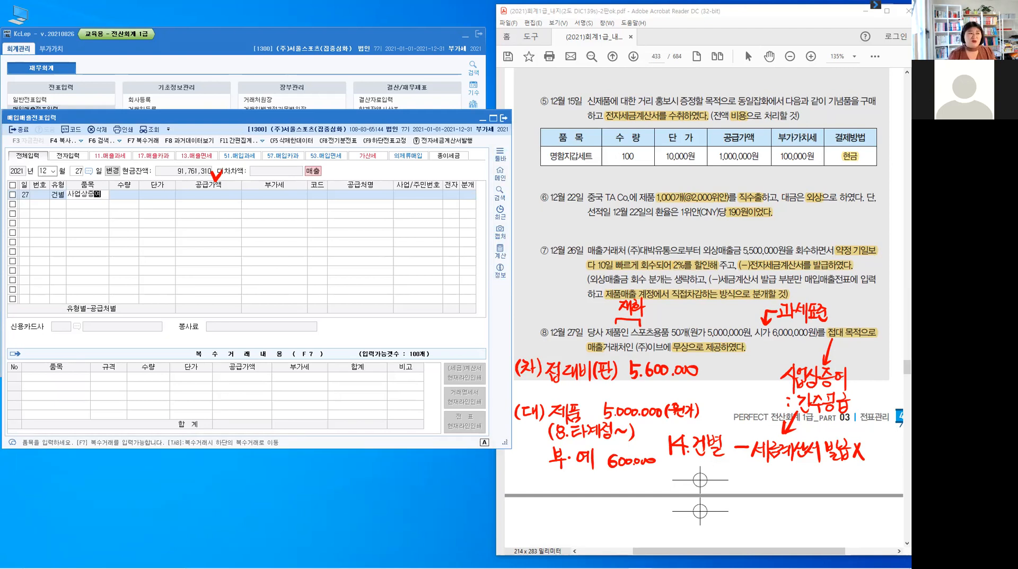
pyautogui.click(62, 197)
pyautogui.press('Return')
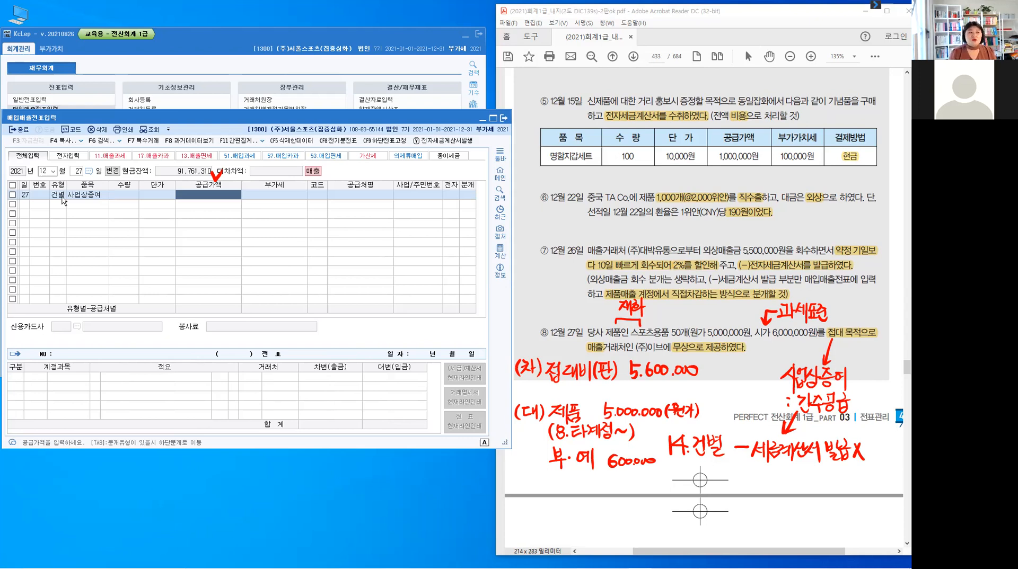
# Set the voucher's supply value to 6,000,000 and its VAT to 600,000
pyautogui.write('6,000,000')
pyautogui.press('Return')
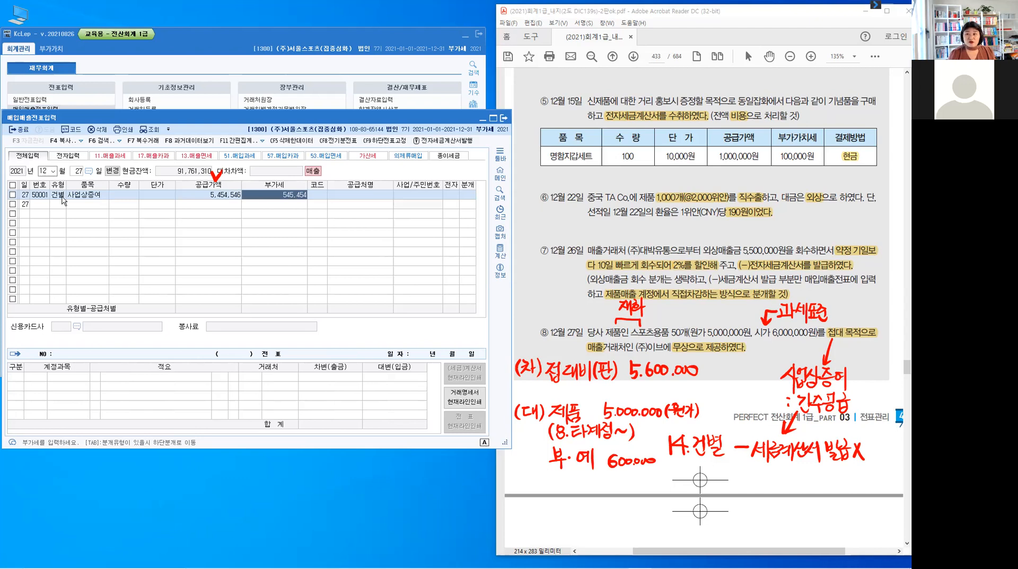
pyautogui.press('Left')
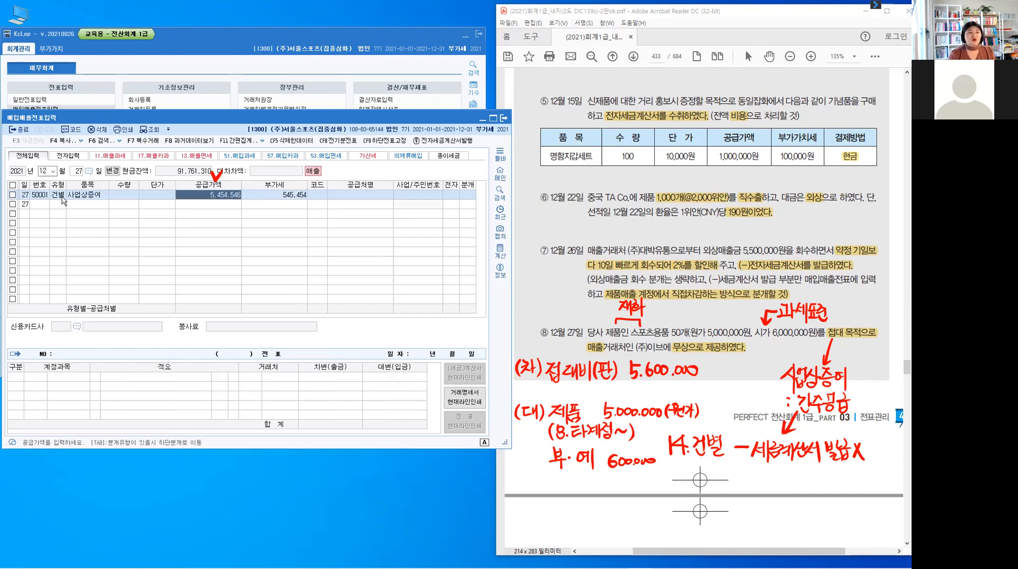
pyautogui.write('6000000')
pyautogui.press('Return')
pyautogui.press('Return')
pyautogui.write('6,00')
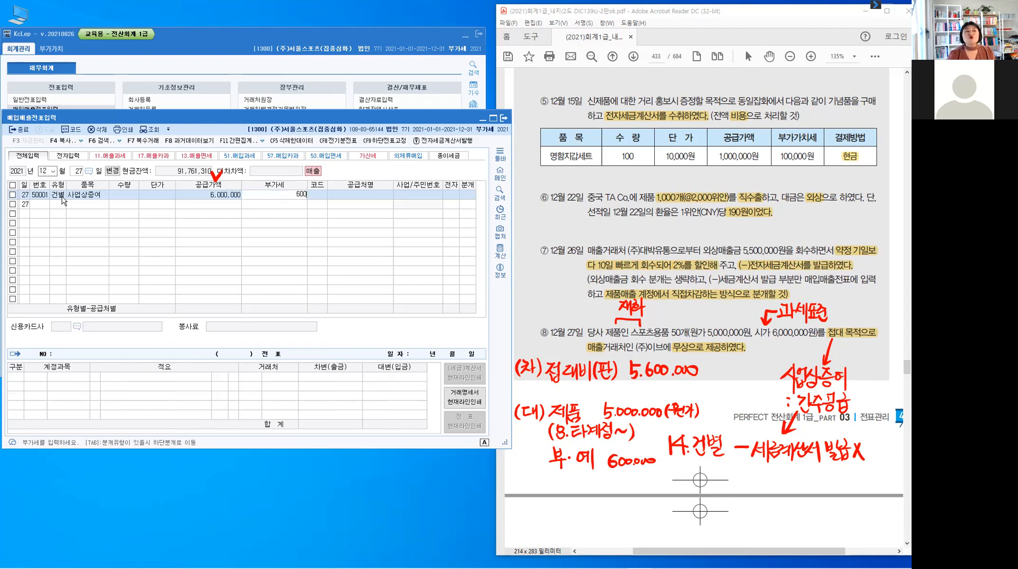
pyautogui.write('0,00')
pyautogui.press('Return')
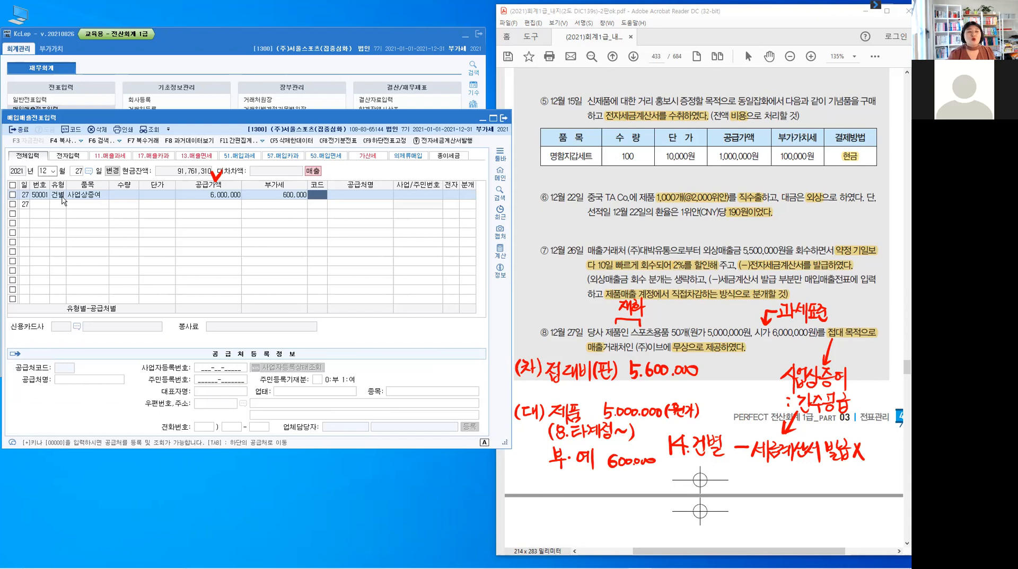
pyautogui.press('Left')
pyautogui.press('Left')
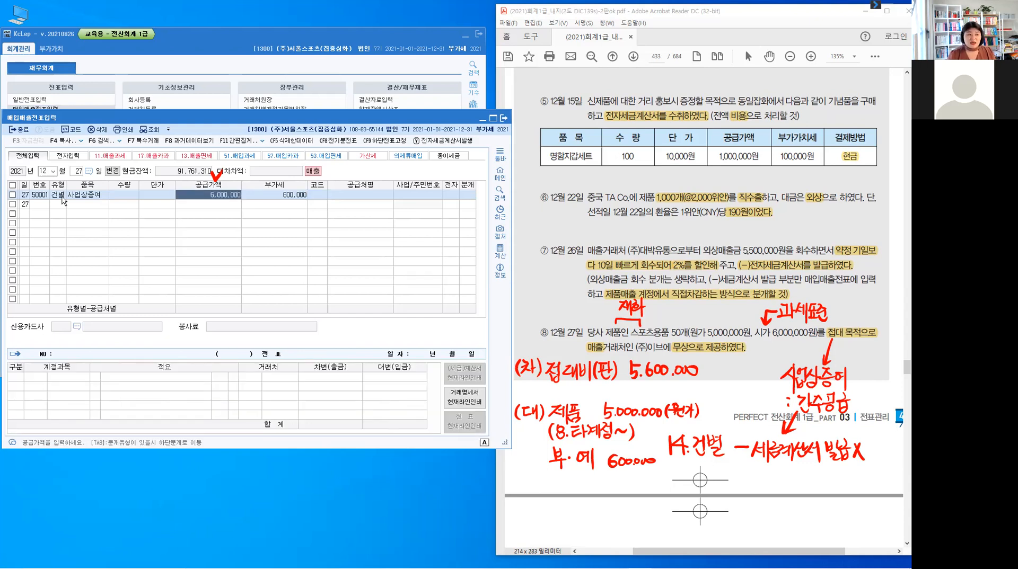
pyautogui.press('Return')
pyautogui.press('Return')
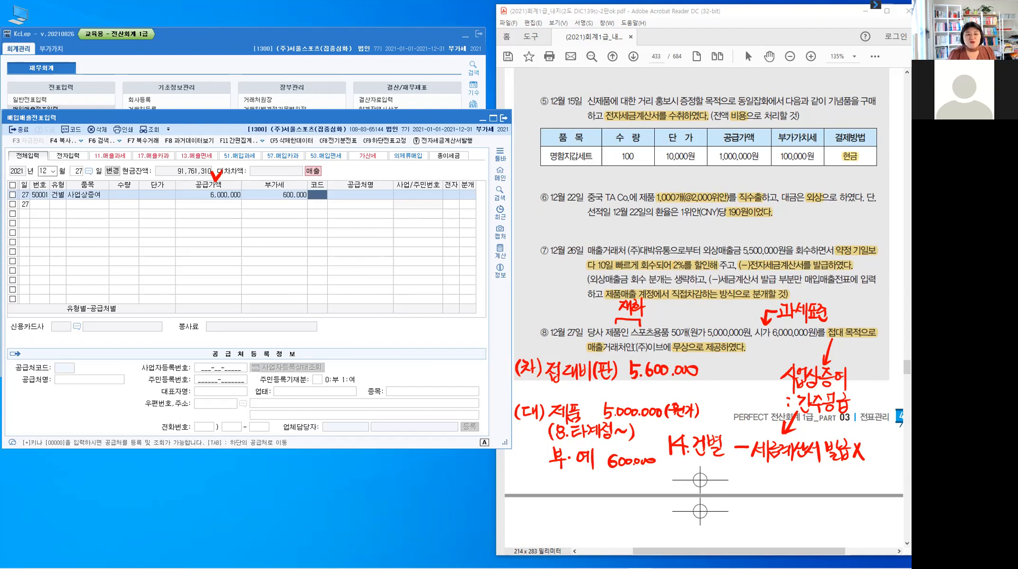
# Highlight (주)이브 in the December 27 transaction text and set it as the voucher's trading partner
pyautogui.click(653, 350)
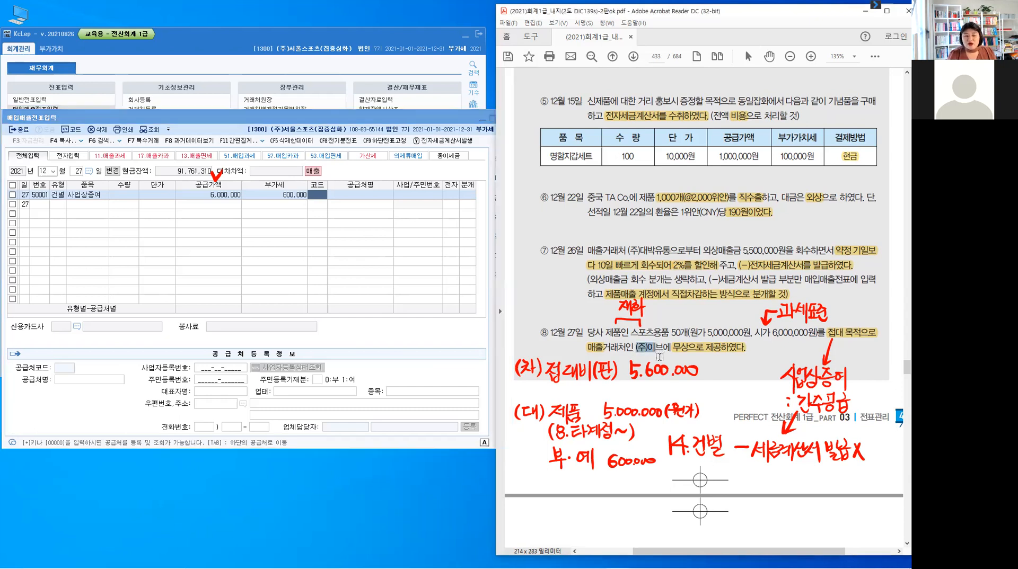
pyautogui.click(321, 195)
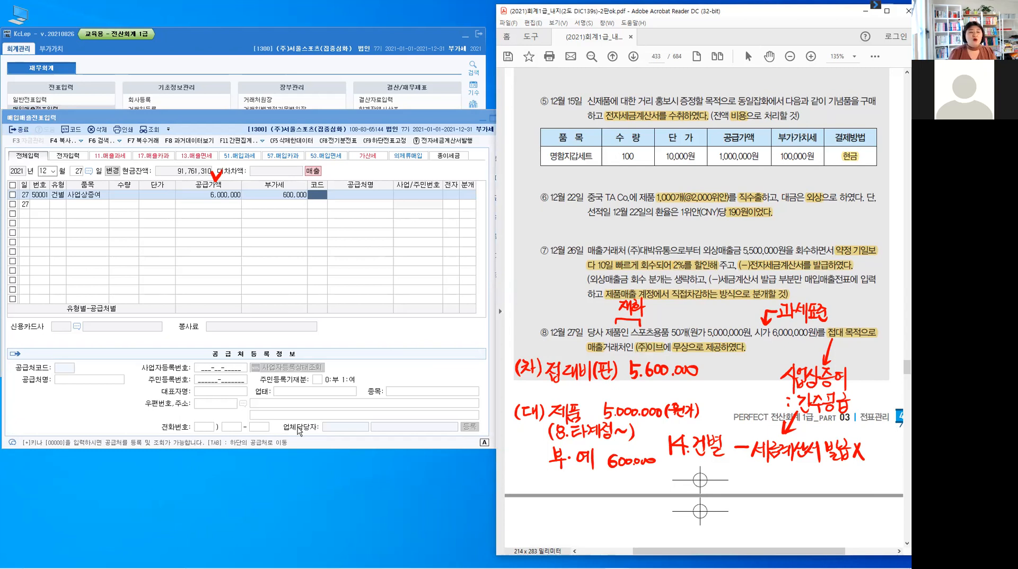
pyautogui.click(317, 200)
pyautogui.write('이')
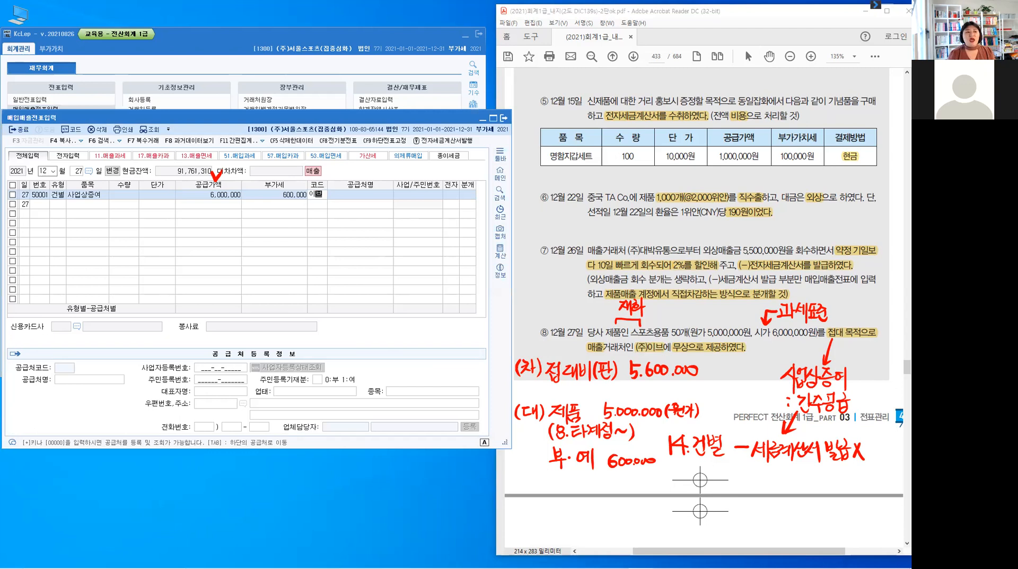
pyautogui.write('브')
pyautogui.press('Return')
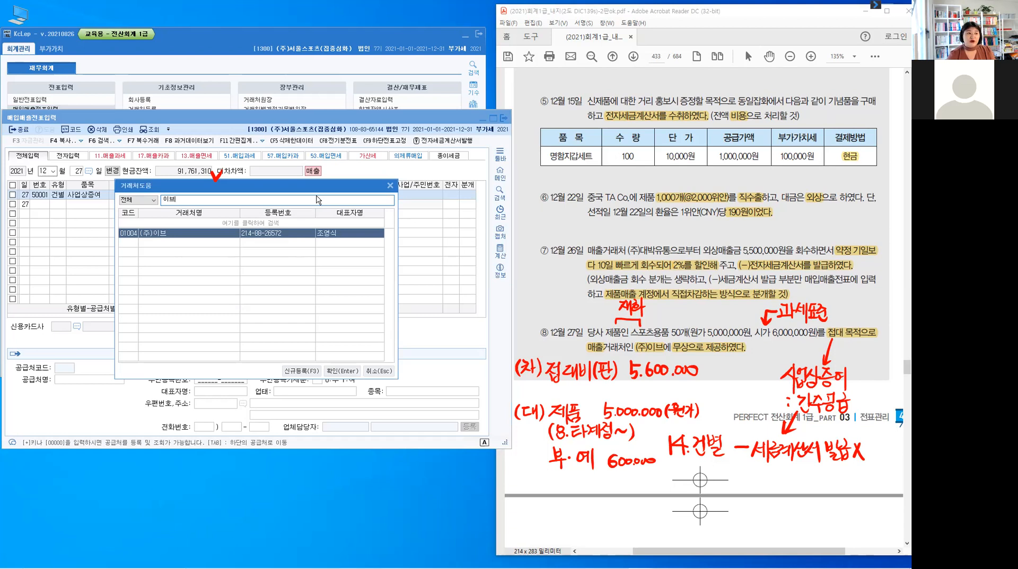
pyautogui.press('Return')
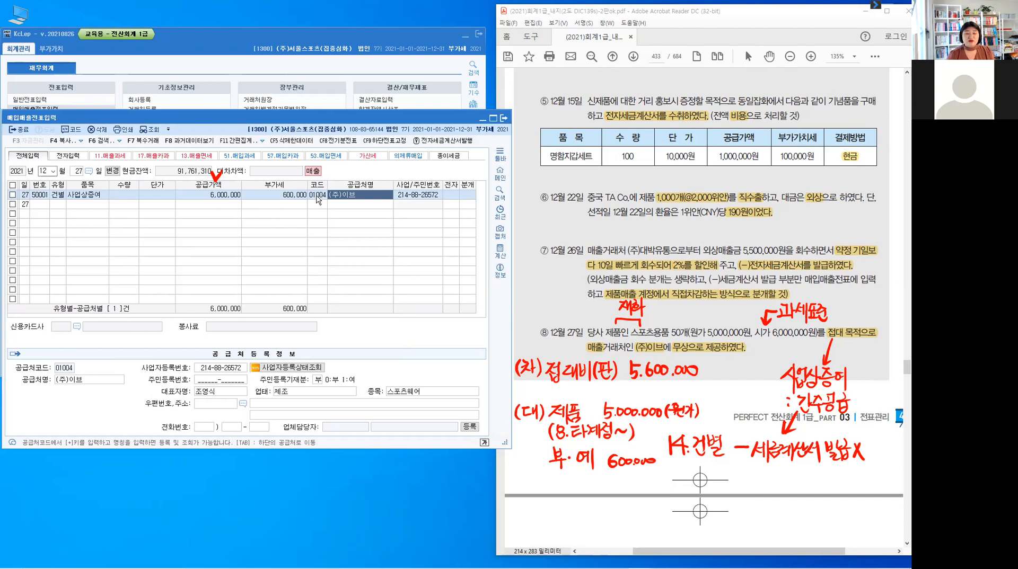
# Set the December 27 voucher's journal type to 3 혼합
pyautogui.press('Return')
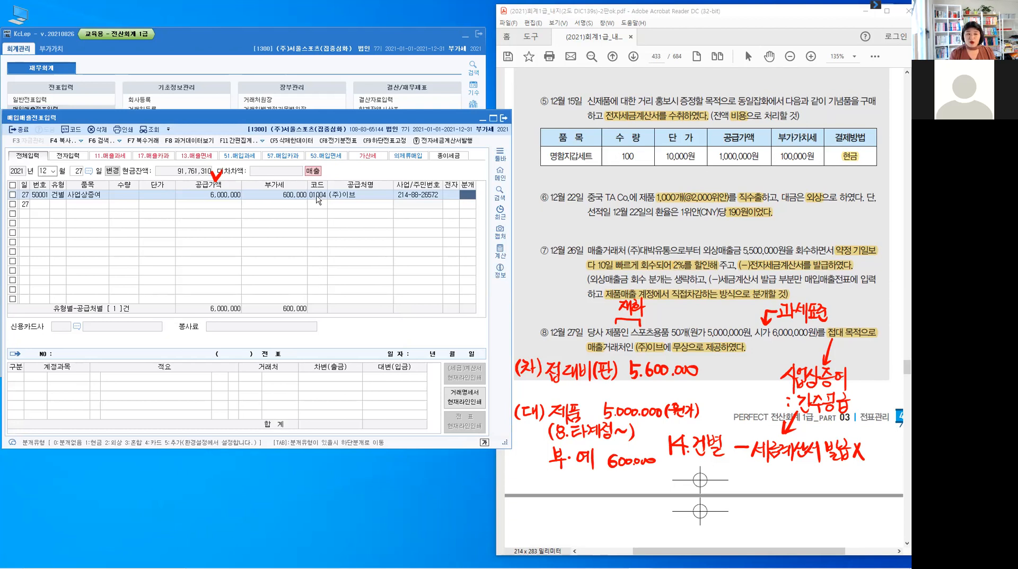
pyautogui.write('3')
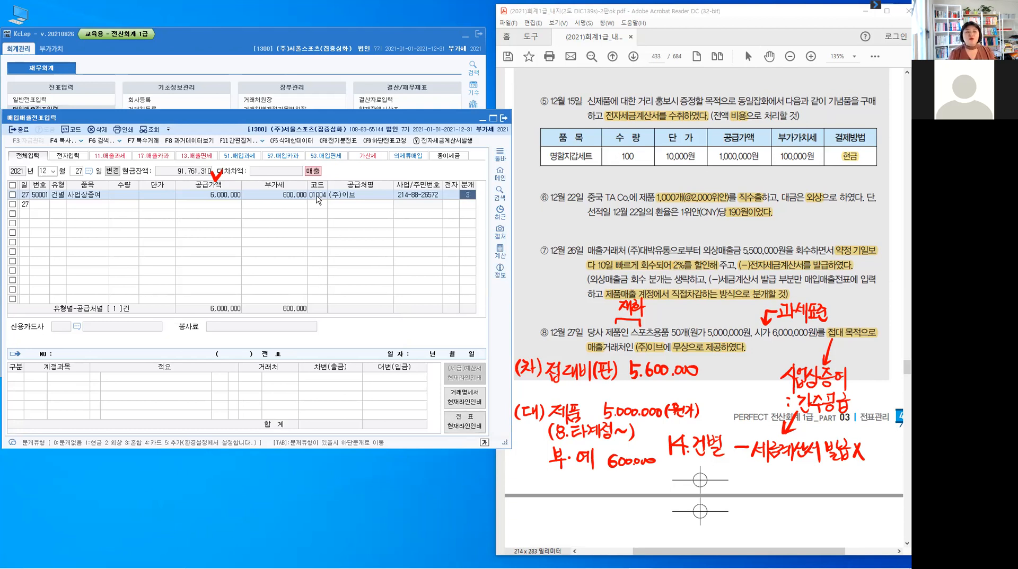
pyautogui.press('Return')
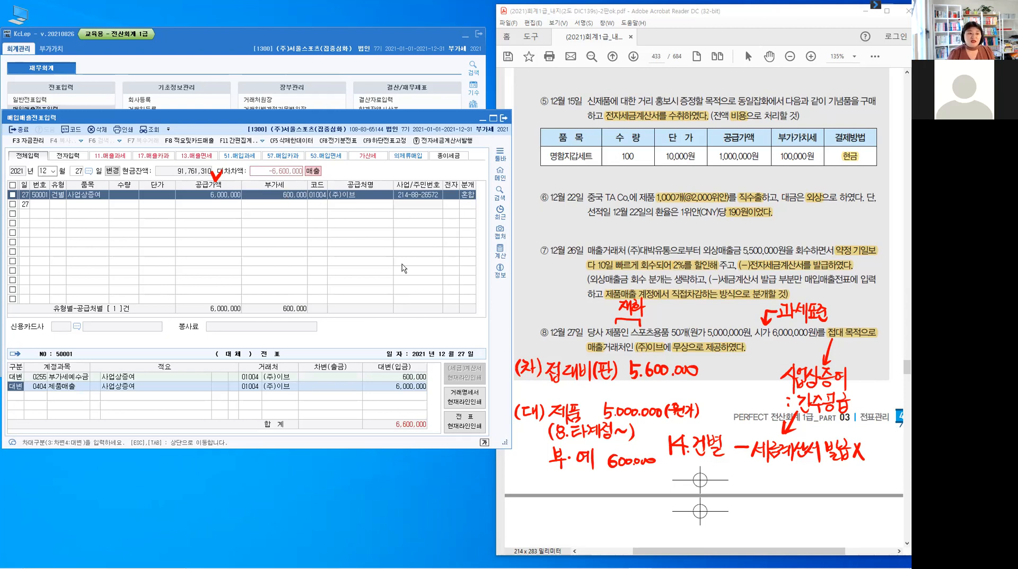
# Change the December 27 voucher's 제품매출 credit line to account 0150 제품 with an amount of 5,000,000
pyautogui.press('Return')
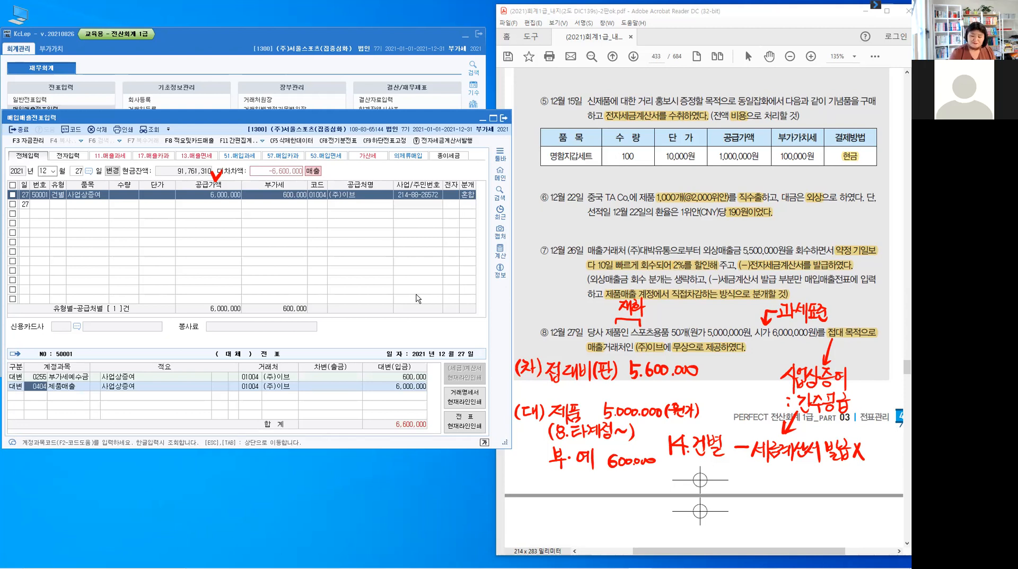
pyautogui.write('0150')
pyautogui.press('Return')
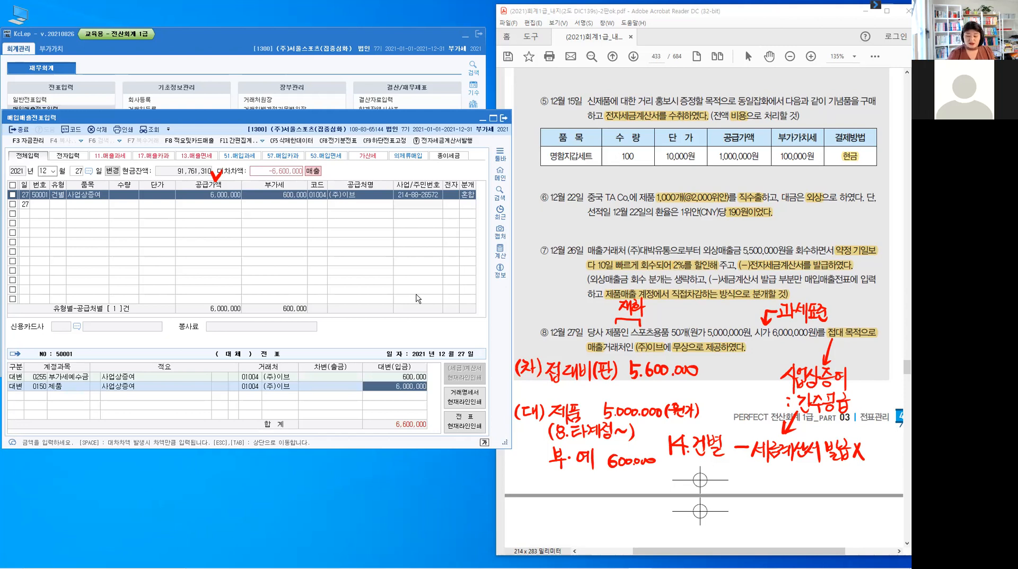
pyautogui.write('5000000')
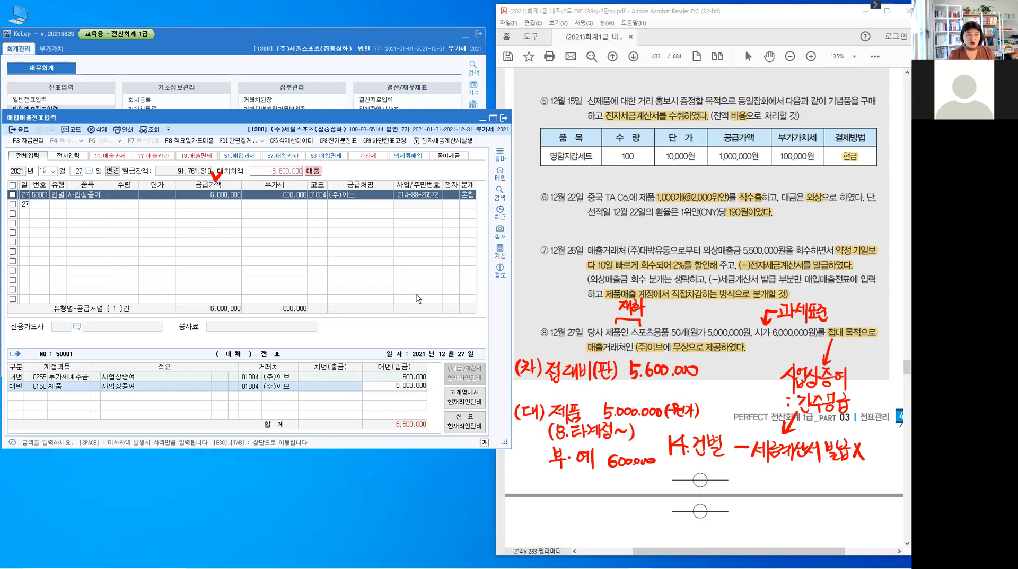
pyautogui.press('Return')
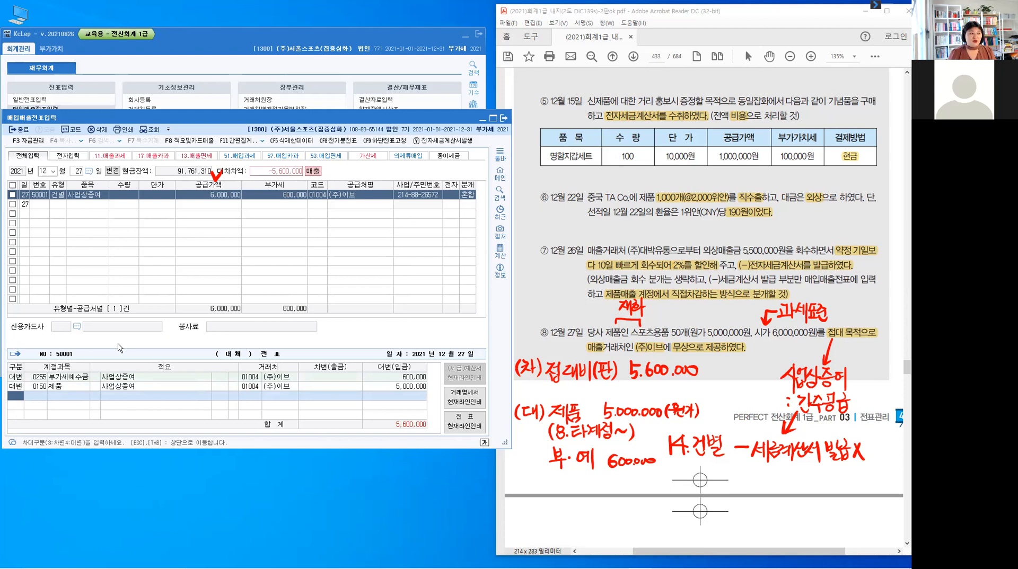
# Set the 제품 credit line's summary (적요) to code 08, 타계정으로 대체액 손익계산서 반영분
pyautogui.click(93, 386)
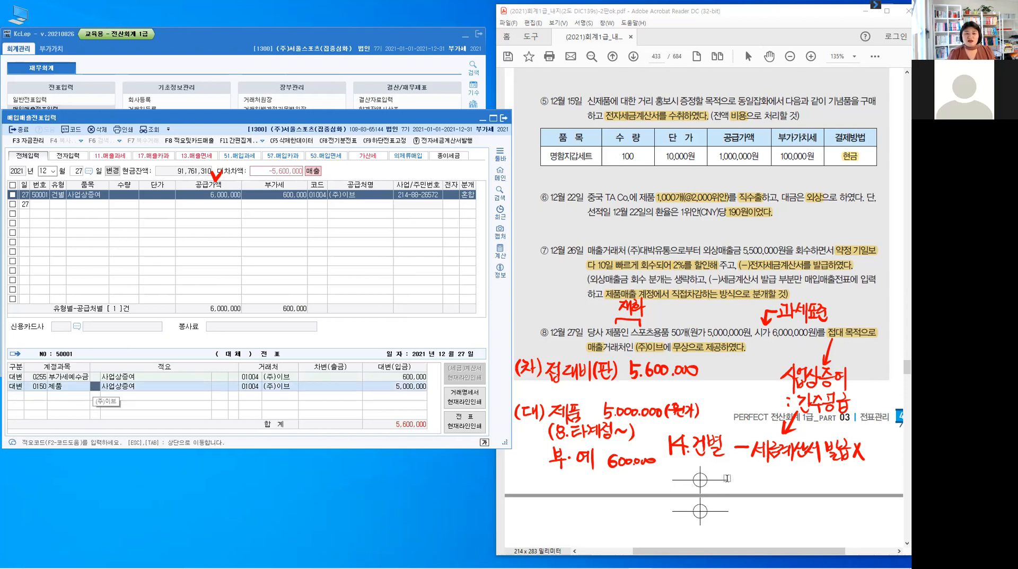
pyautogui.click(96, 390)
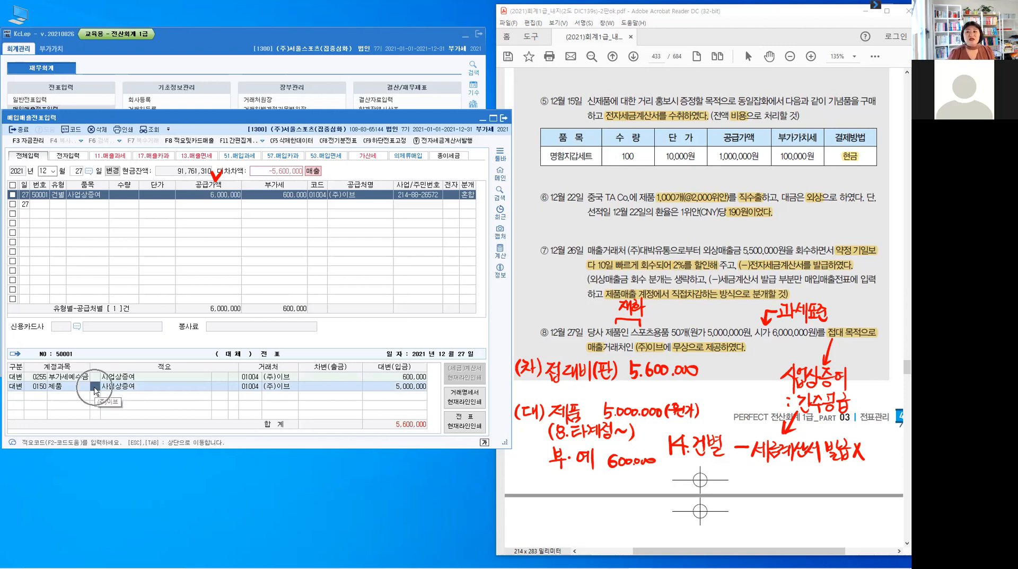
pyautogui.click(95, 390)
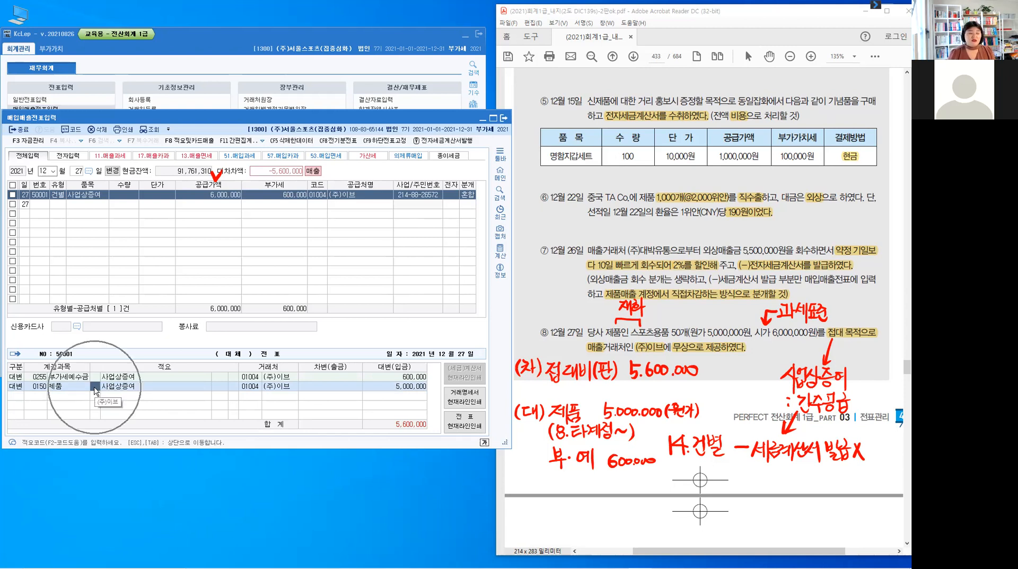
pyautogui.click(95, 388)
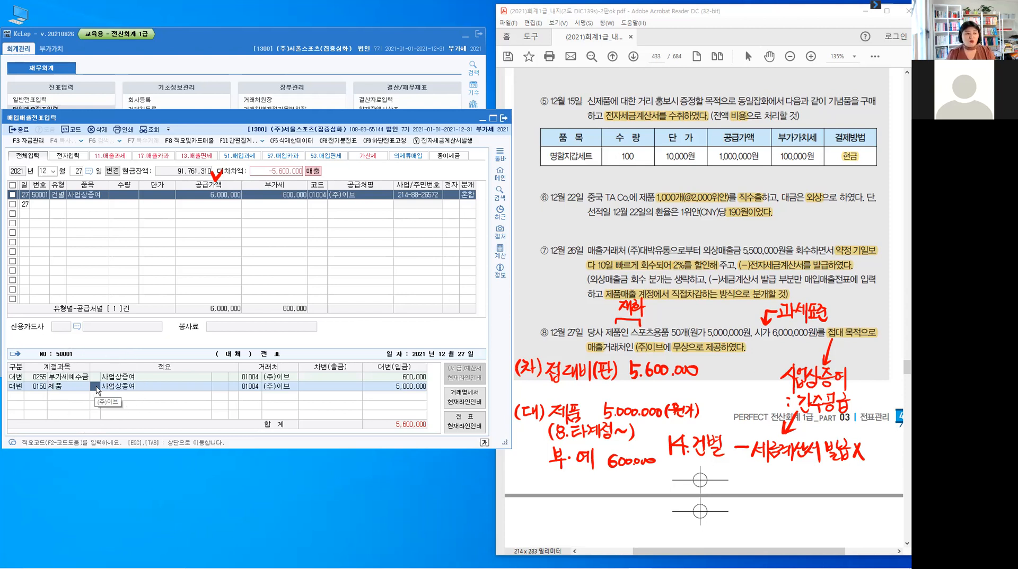
pyautogui.press('F2')
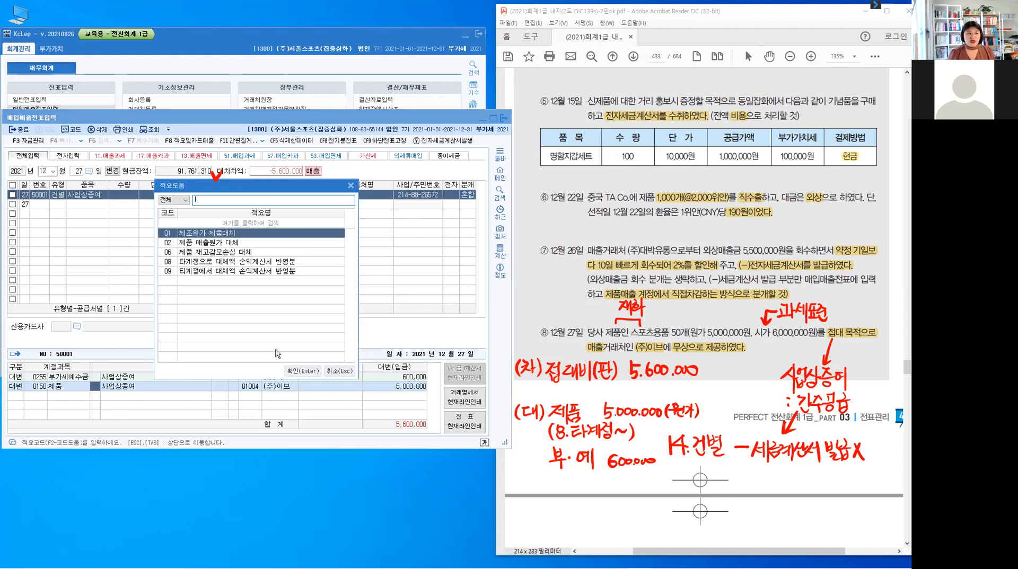
pyautogui.click(167, 265)
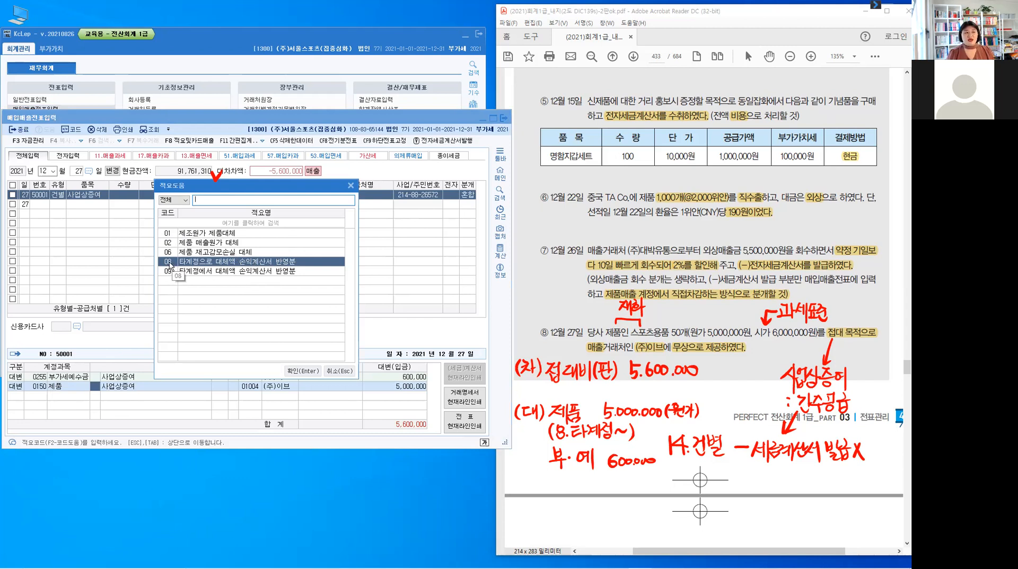
pyautogui.click(302, 372)
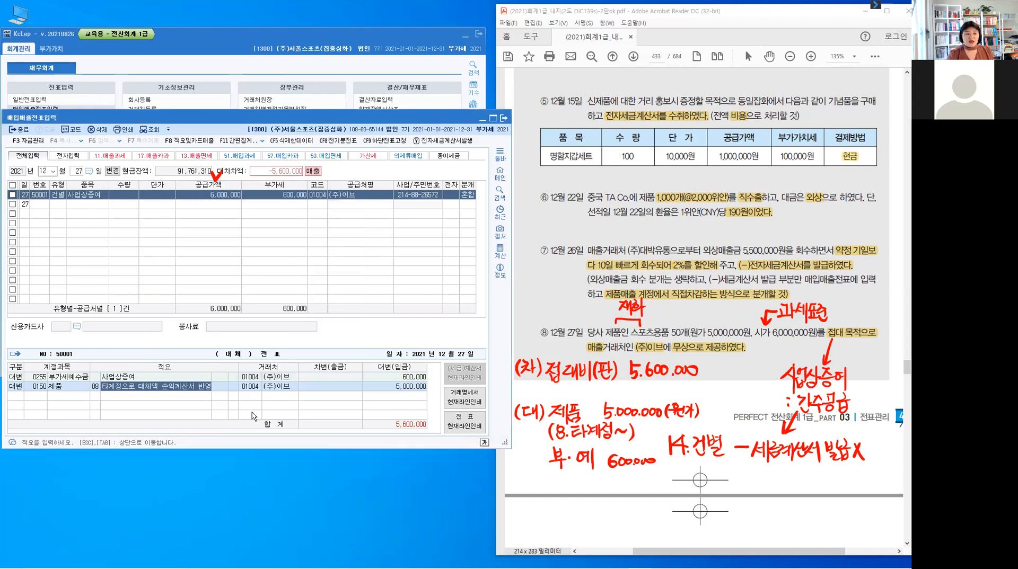
pyautogui.press('Return')
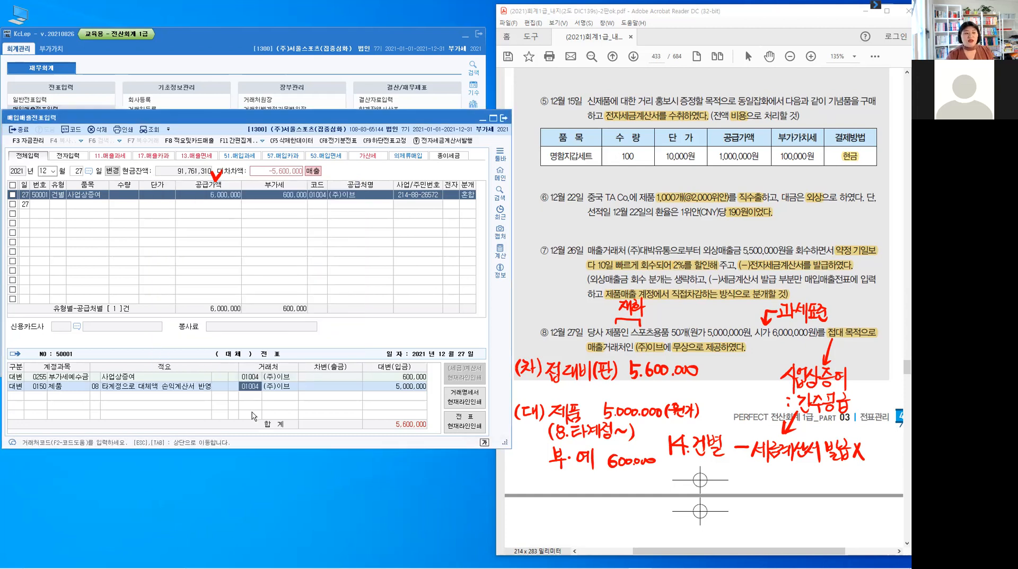
# Add a debit line to the December 27 voucher for account 0813 접대비 with 5,600,000 and complete the entry
pyautogui.press('Return')
pyautogui.press('Return')
pyautogui.press('3')
pyautogui.press('Return')
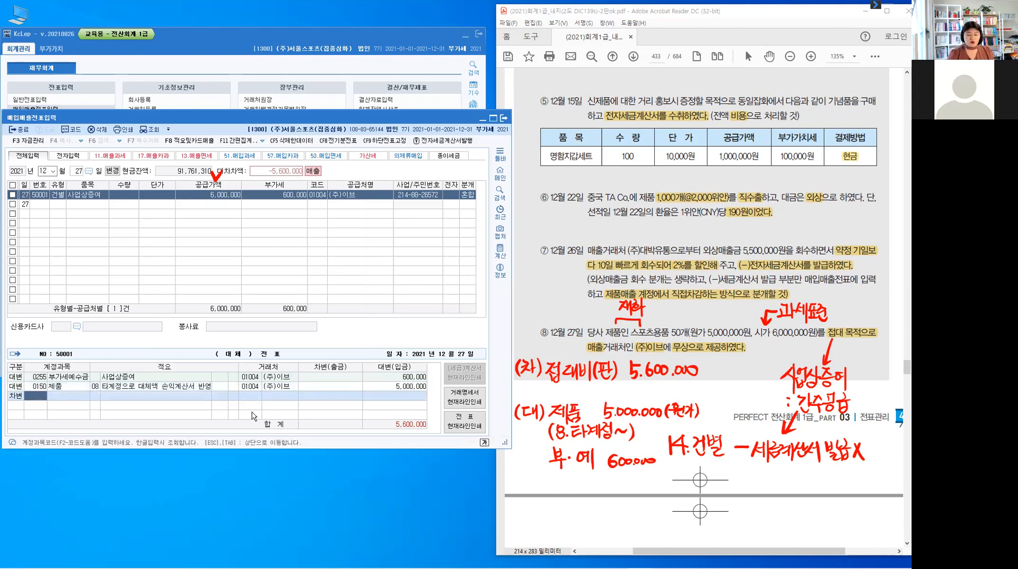
pyautogui.write('8')
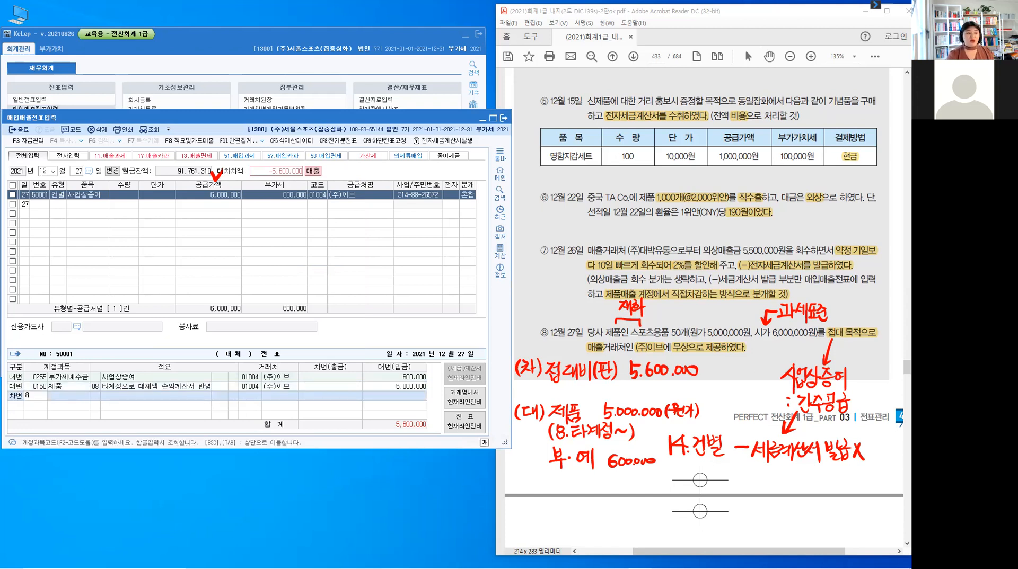
pyautogui.write('13')
pyautogui.press('Return')
pyautogui.press('Return')
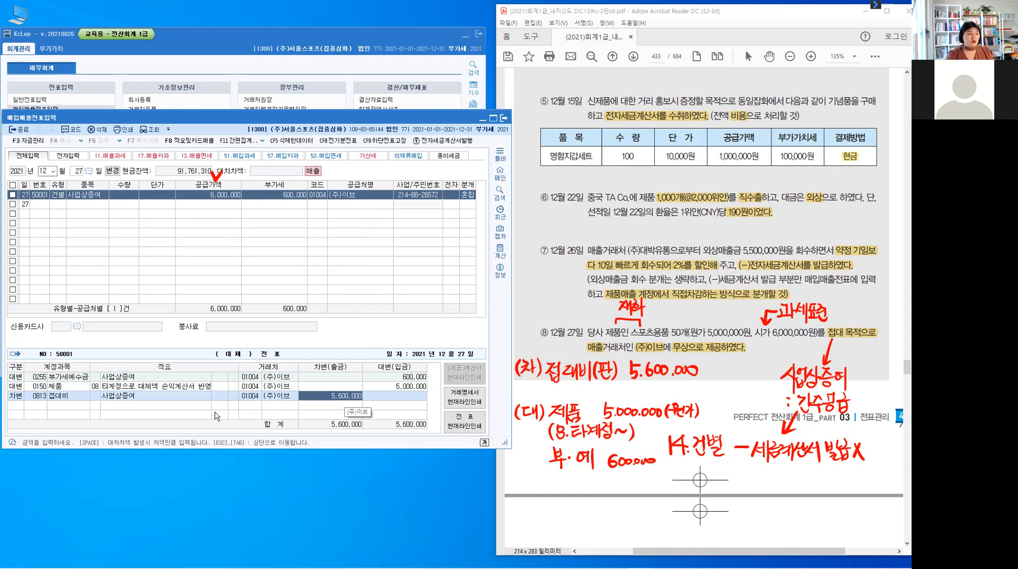
pyautogui.press('Return')
# Clear the handwritten annotations from the screen and display the saved December 27 voucher's journal entry
pyautogui.press('Up')
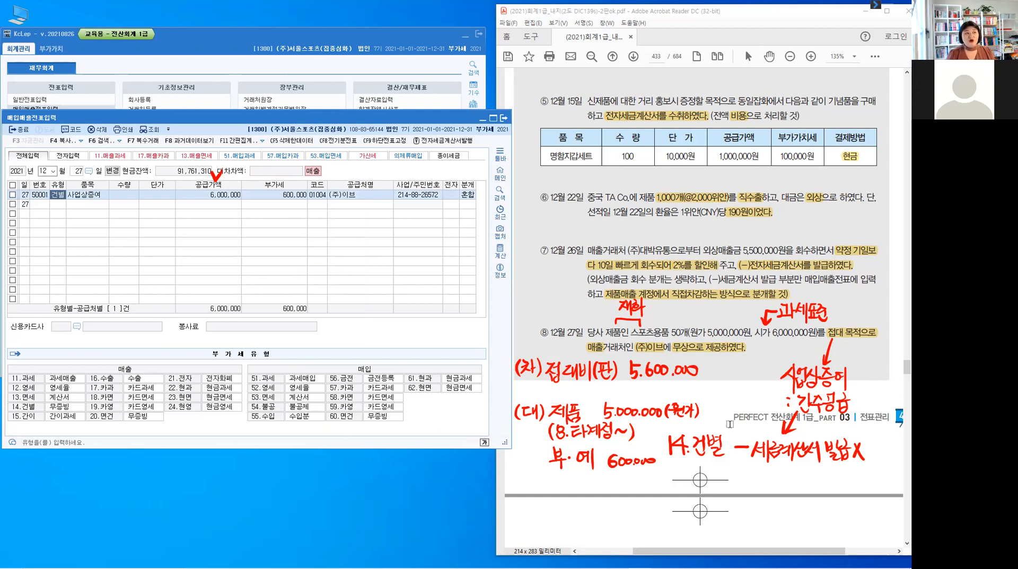
pyautogui.press('Escape')
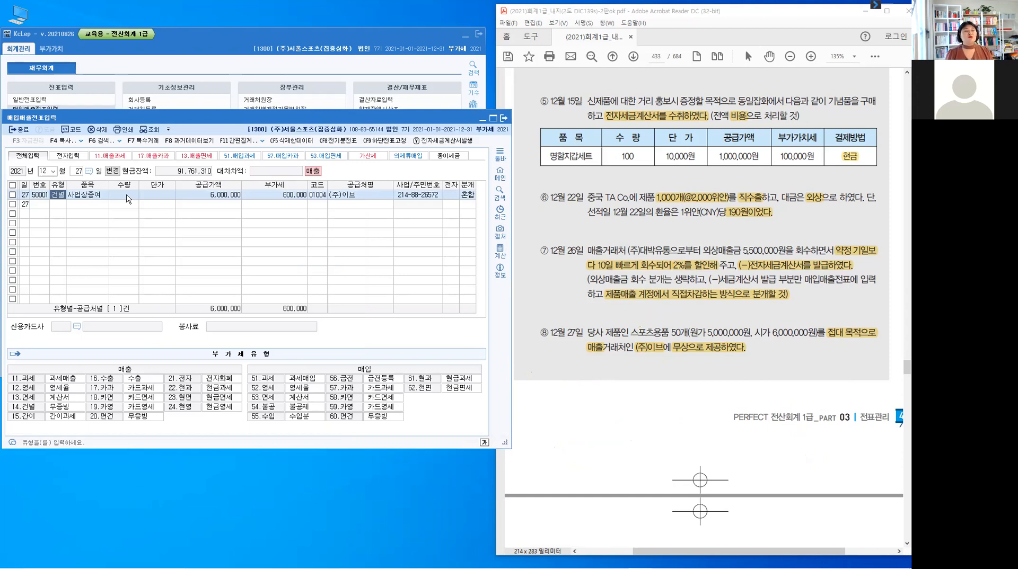
pyautogui.click(127, 195)
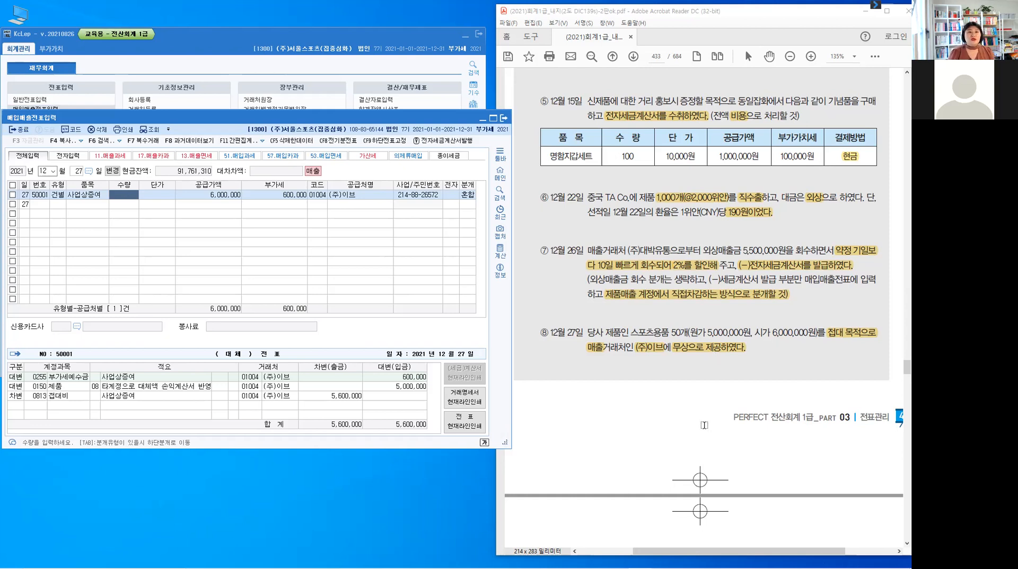
# Review the finished exercise [3] in the textbook and move on to exercise [4] for company 1400 (주)세원
pyautogui.click(704, 425)
pyautogui.scroll(4, 704, 425)
pyautogui.scroll(1, 704, 425)
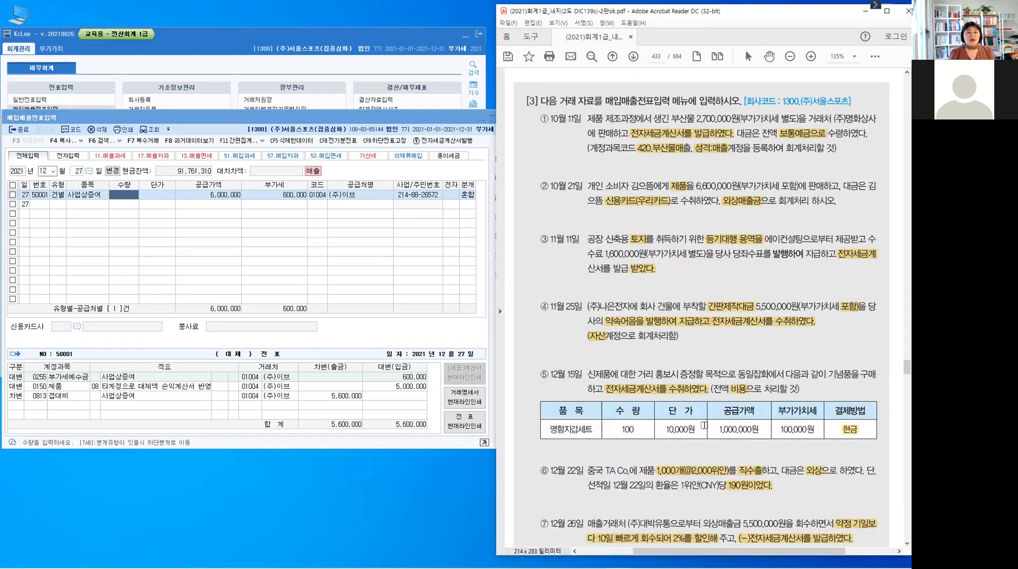
pyautogui.scroll(-1, 704, 425)
pyautogui.scroll(-3, 704, 425)
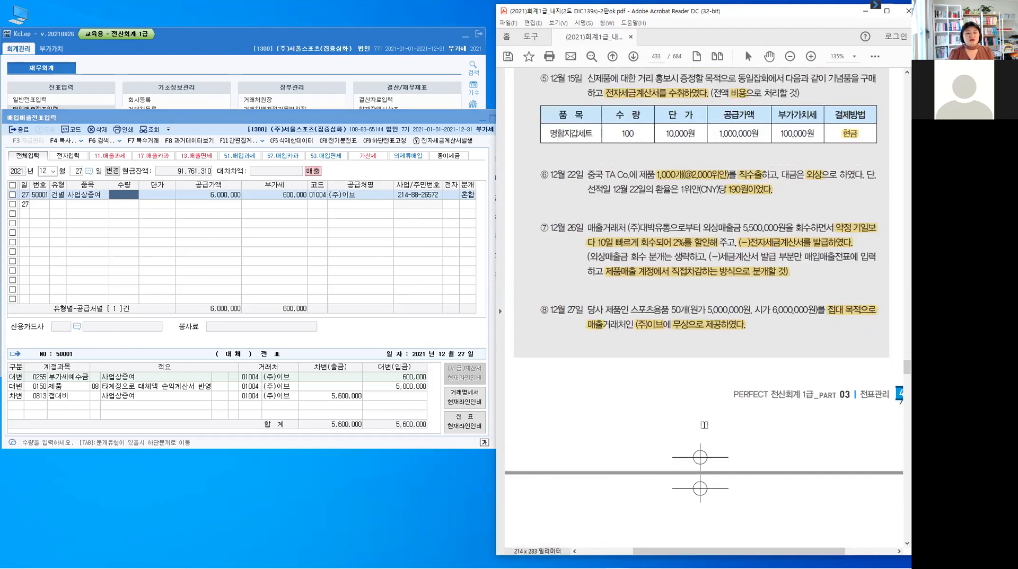
pyautogui.scroll(-1, 703, 425)
pyautogui.scroll(-4, 704, 425)
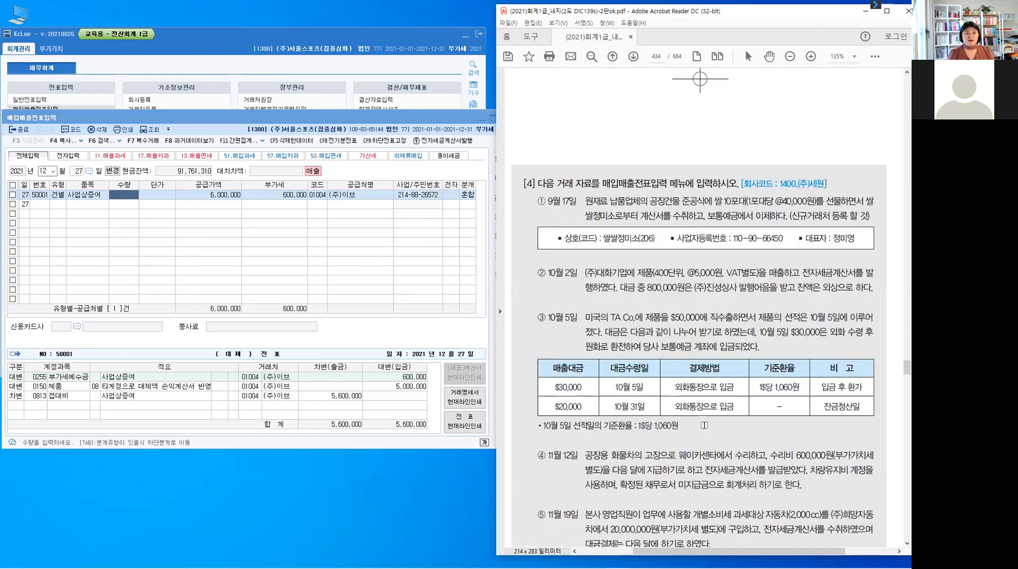
pyautogui.scroll(-1, 703, 425)
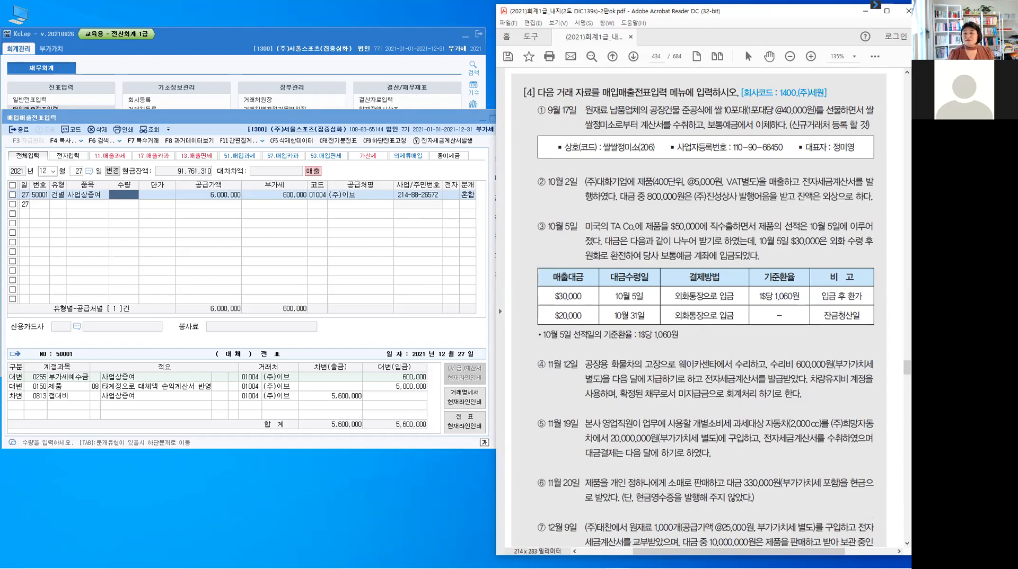